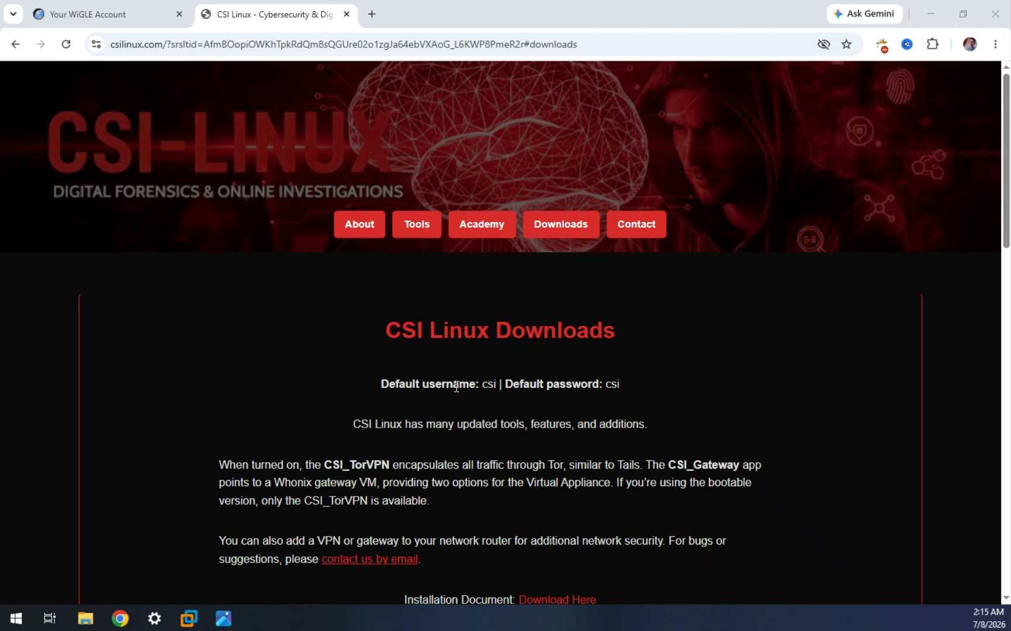
Highlight the default username on the page, then view and close the disclaimer image
{"action": "left_click_drag", "start_coordinate": [482, 384], "coordinate": [497, 384]}
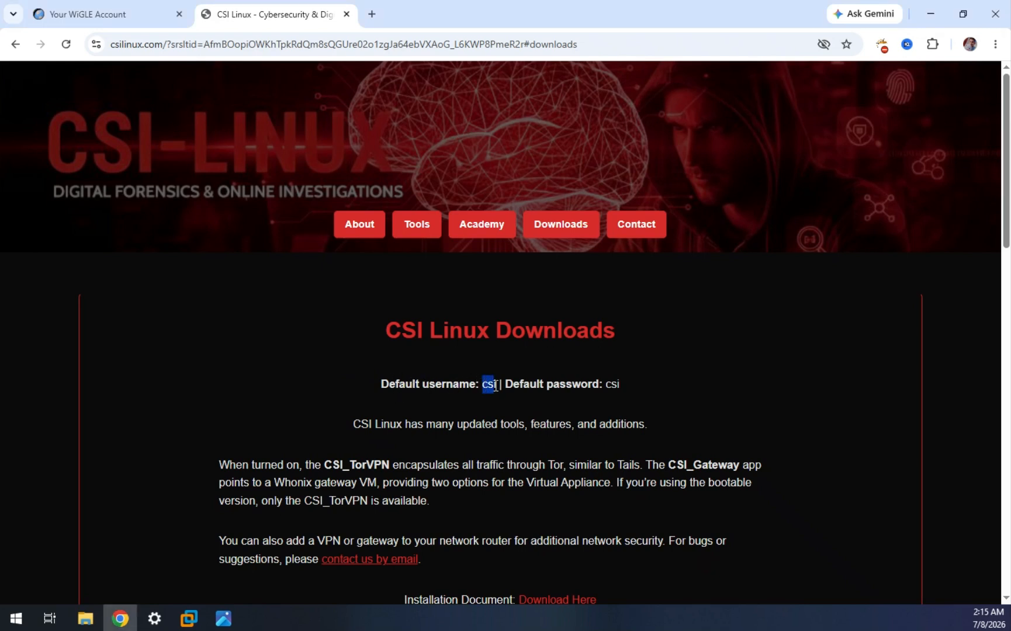
{"action": "left_click", "coordinate": [608, 385]}
{"action": "left_click", "coordinate": [225, 618]}
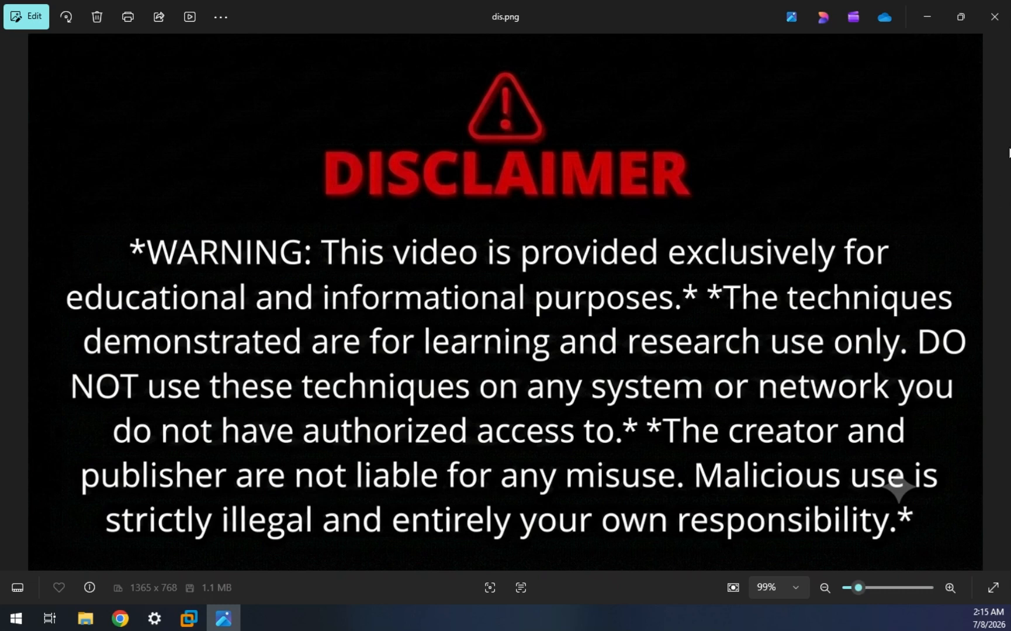
{"action": "left_click", "coordinate": [993, 21]}
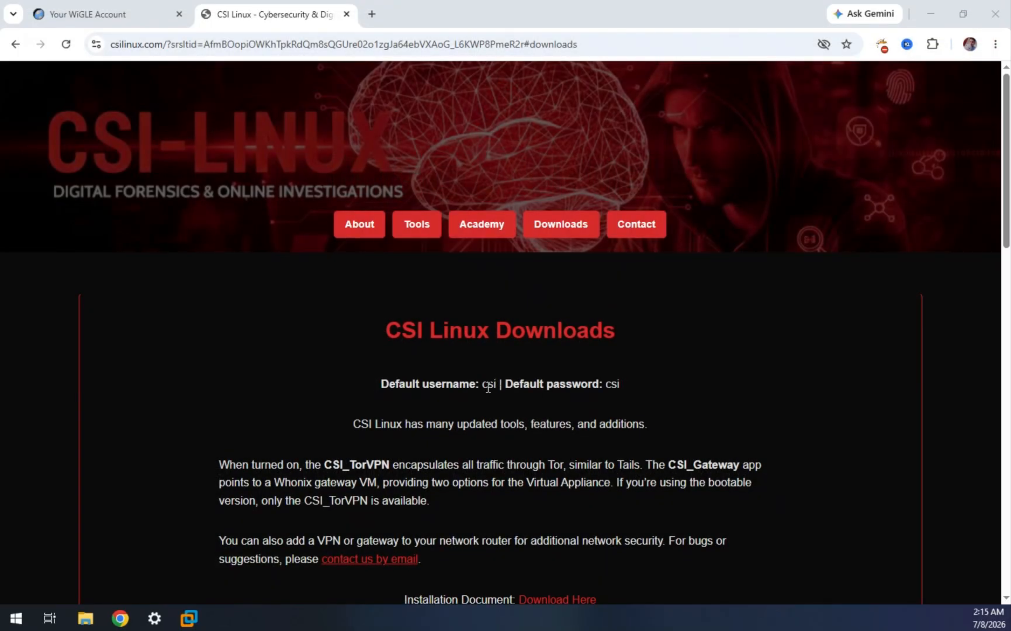
Scroll down to the download cards and highlight the Minimum Requirements list
{"action": "scroll", "coordinate": [473, 402], "scroll_direction": "down", "scroll_amount": 1}
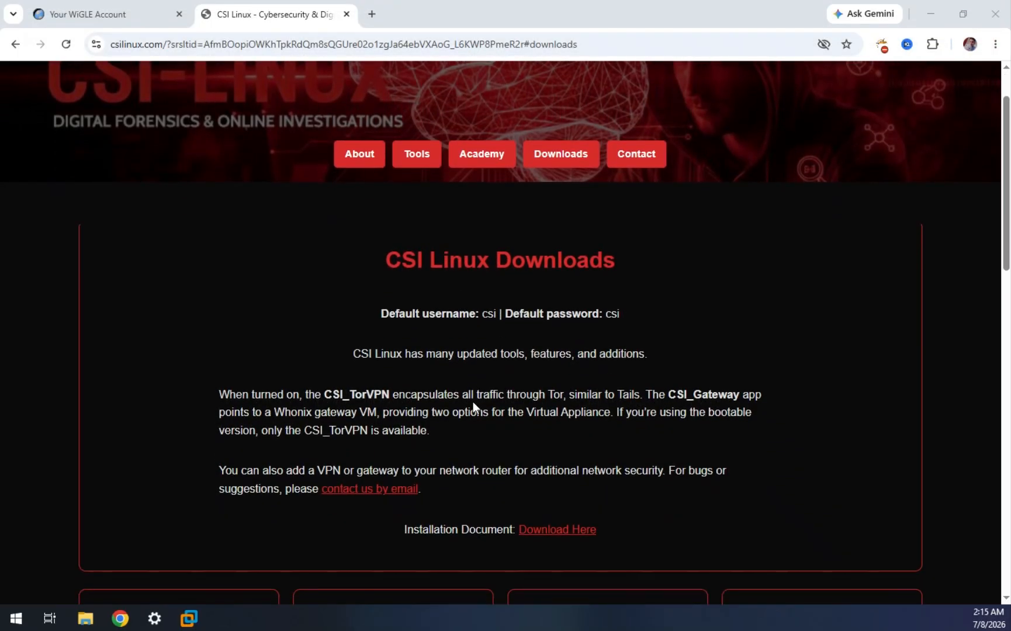
{"action": "scroll", "coordinate": [473, 407], "scroll_direction": "up", "scroll_amount": 1}
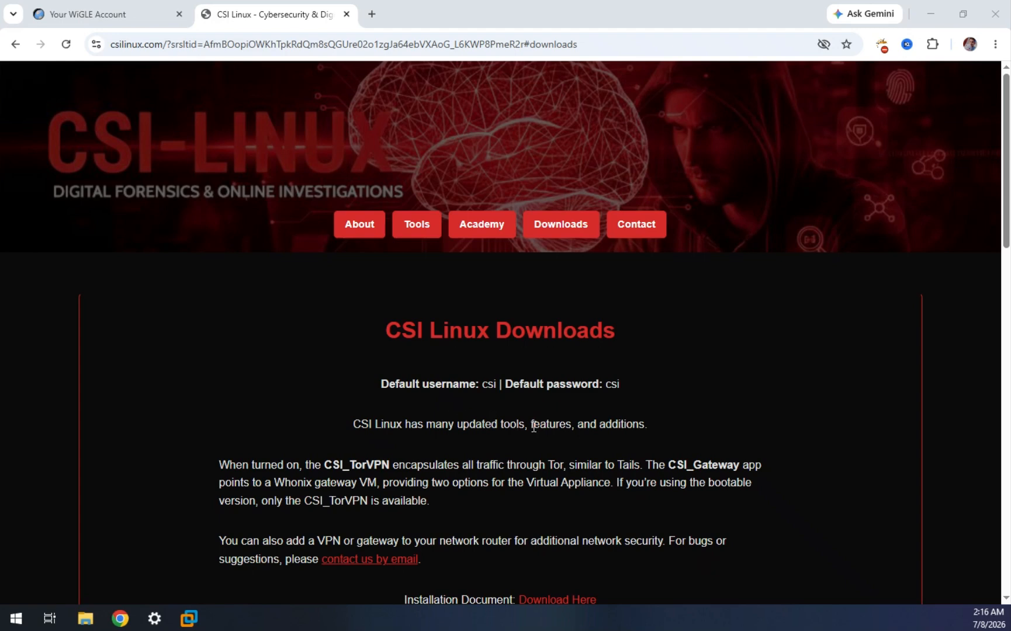
{"action": "scroll", "coordinate": [525, 423], "scroll_direction": "down", "scroll_amount": 6}
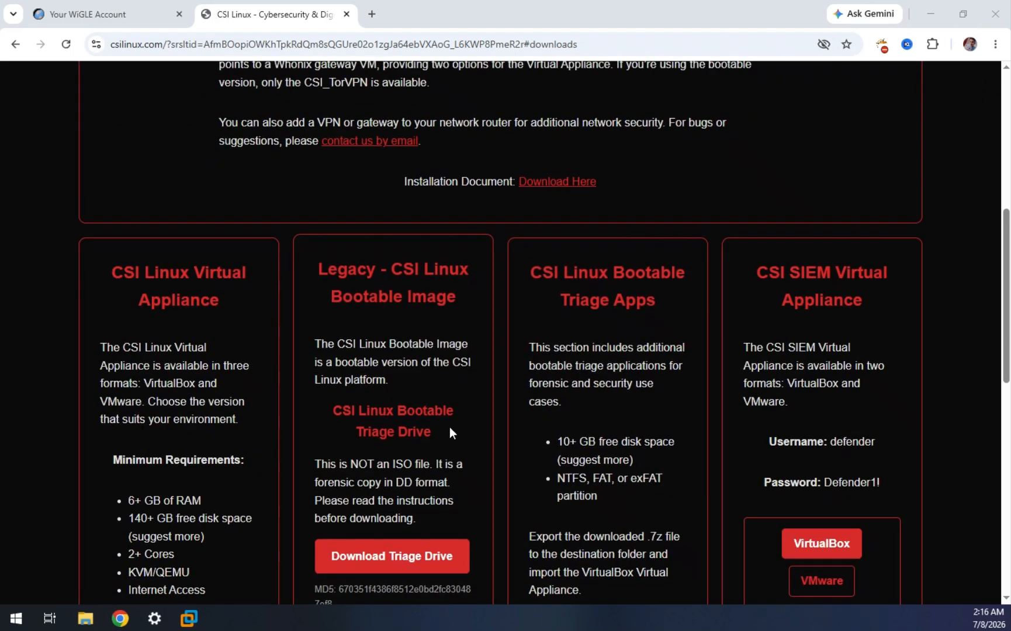
{"action": "scroll", "coordinate": [431, 436], "scroll_direction": "down", "scroll_amount": 1}
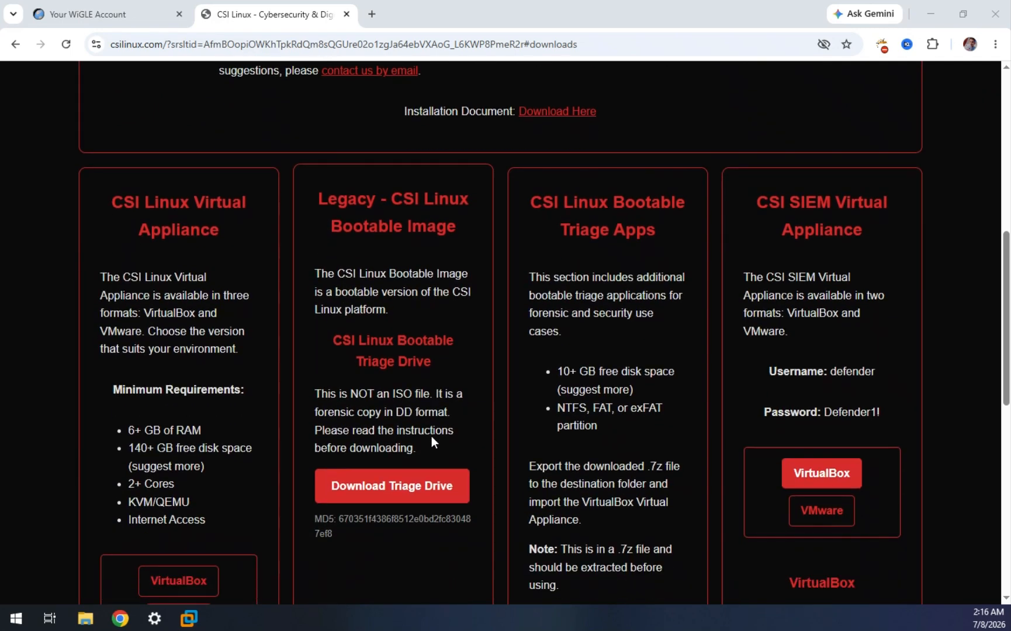
{"action": "scroll", "coordinate": [265, 478], "scroll_direction": "down", "scroll_amount": 1}
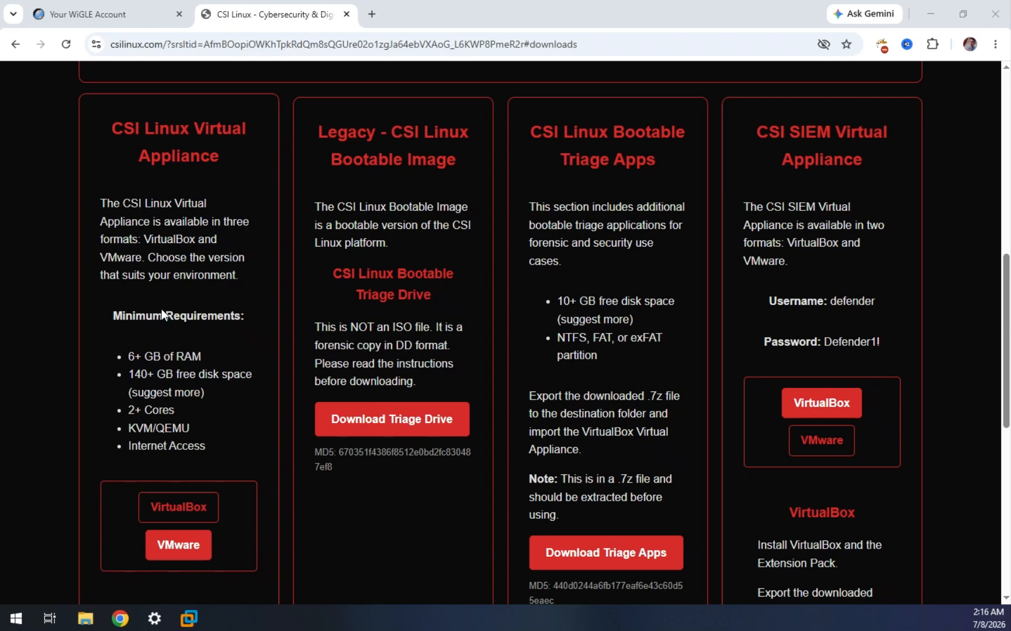
{"action": "left_click_drag", "start_coordinate": [128, 350], "coordinate": [201, 443]}
{"action": "left_click", "coordinate": [209, 447]}
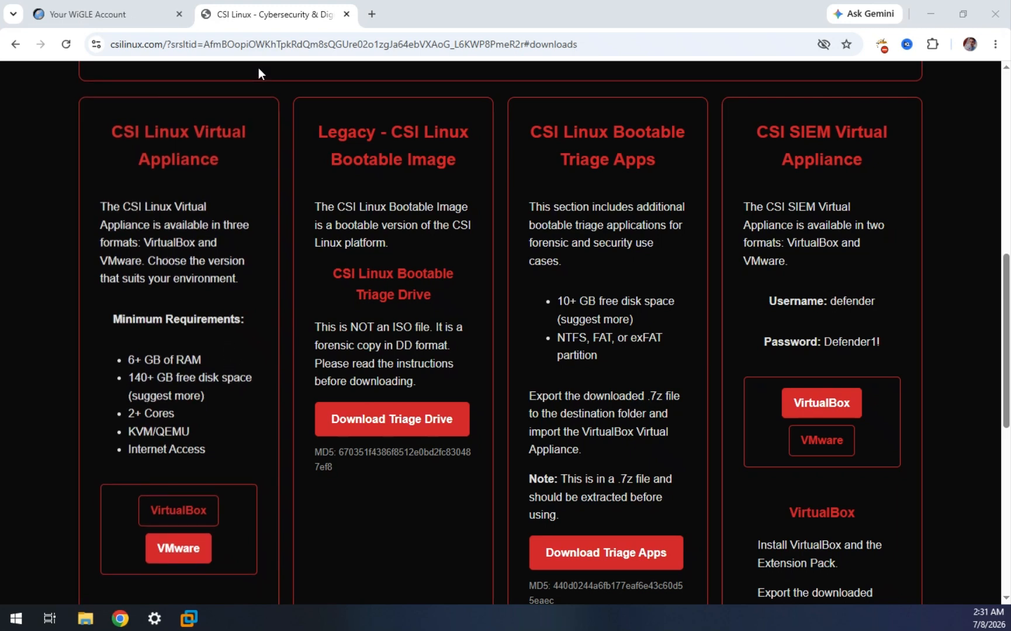
Scroll to the Virtual Appliance's Download for VMware link and check its link options
{"action": "left_click", "coordinate": [271, 47]}
{"action": "left_click", "coordinate": [62, 175]}
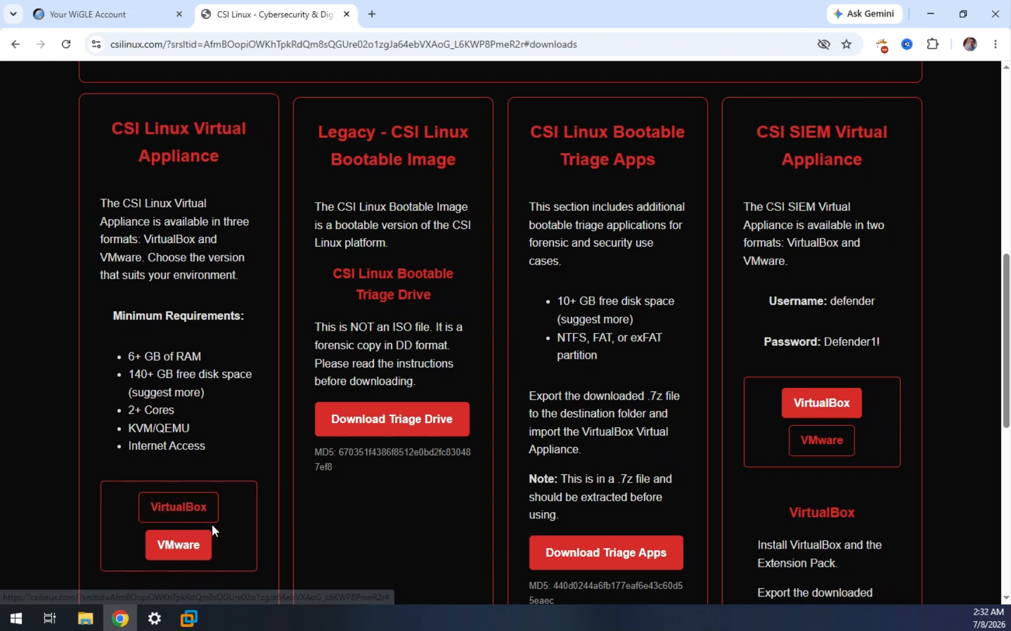
{"action": "scroll", "coordinate": [225, 524], "scroll_direction": "down", "scroll_amount": 1}
{"action": "scroll", "coordinate": [224, 526], "scroll_direction": "down", "scroll_amount": 1}
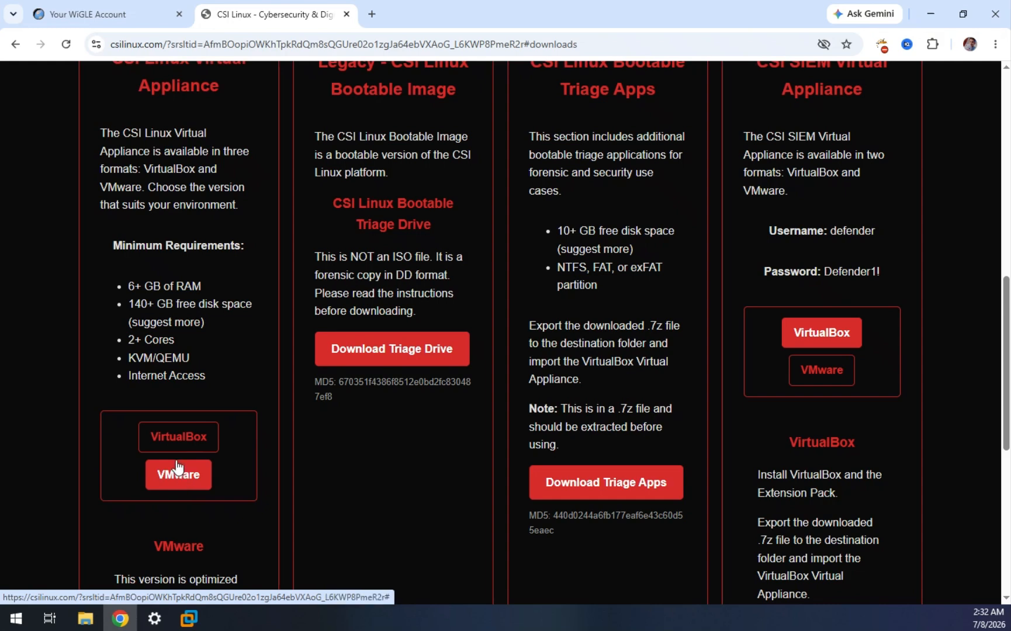
{"action": "scroll", "coordinate": [207, 484], "scroll_direction": "down", "scroll_amount": 2}
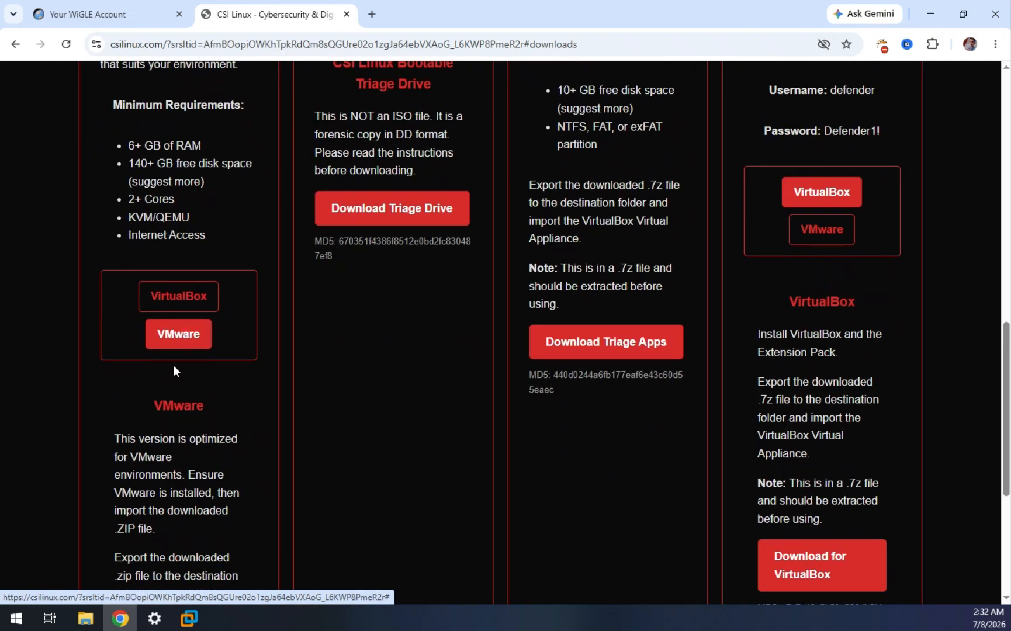
{"action": "scroll", "coordinate": [173, 365], "scroll_direction": "down", "scroll_amount": 3}
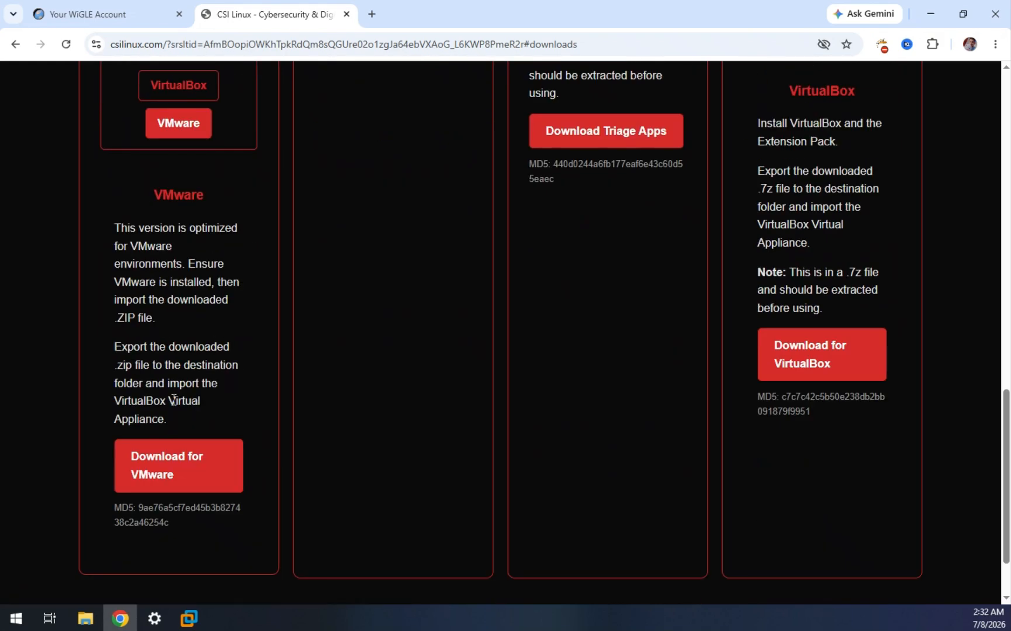
{"action": "right_click", "coordinate": [159, 472]}
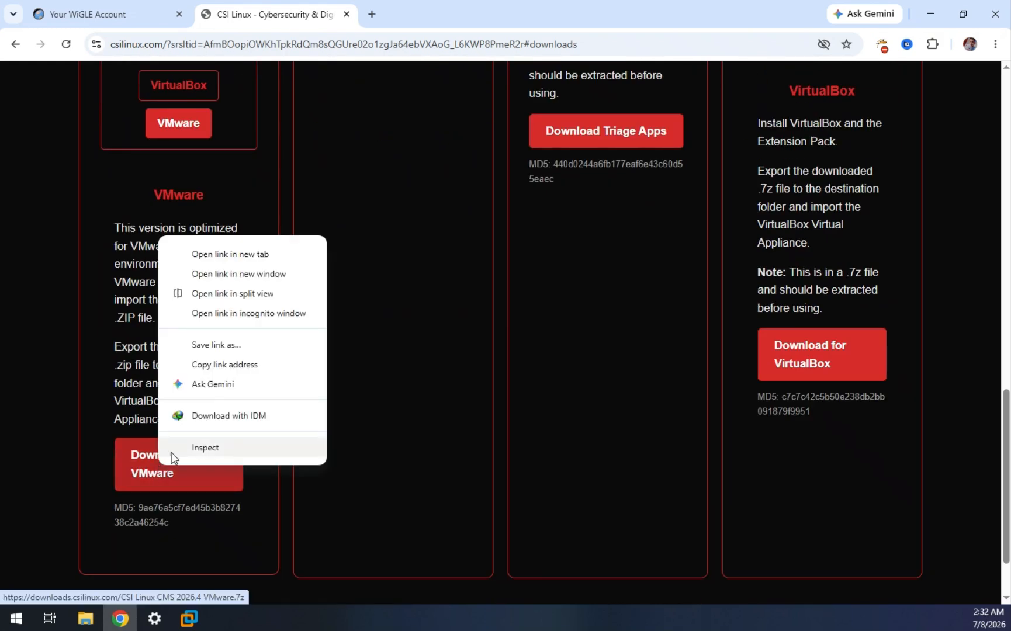
{"action": "left_click", "coordinate": [34, 378]}
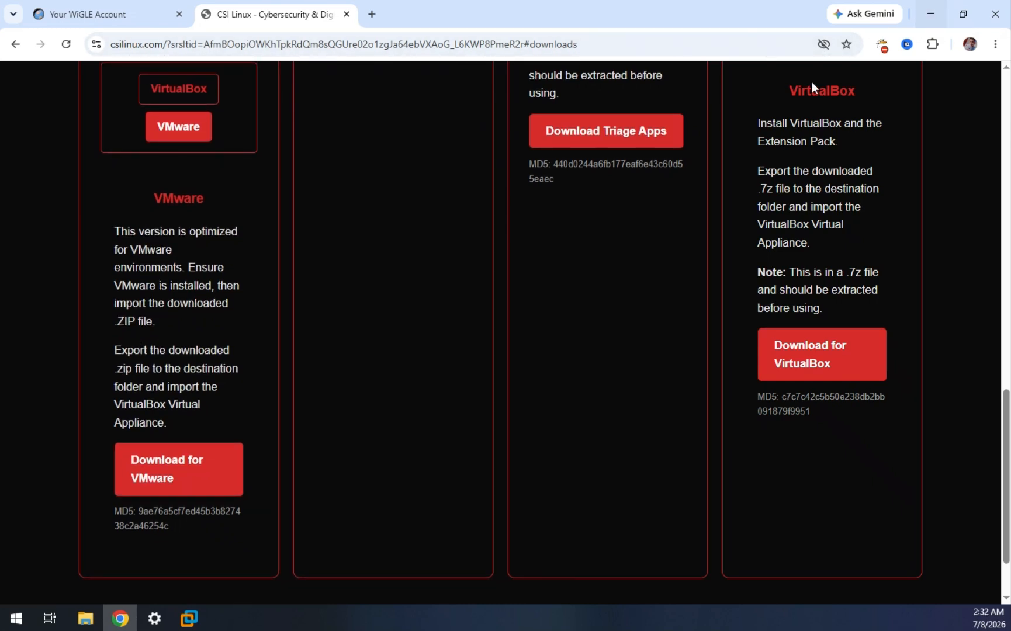
In VMware Workstation, cancel the Open dialog and select CSI Linux in the Library
{"action": "left_click", "coordinate": [197, 614]}
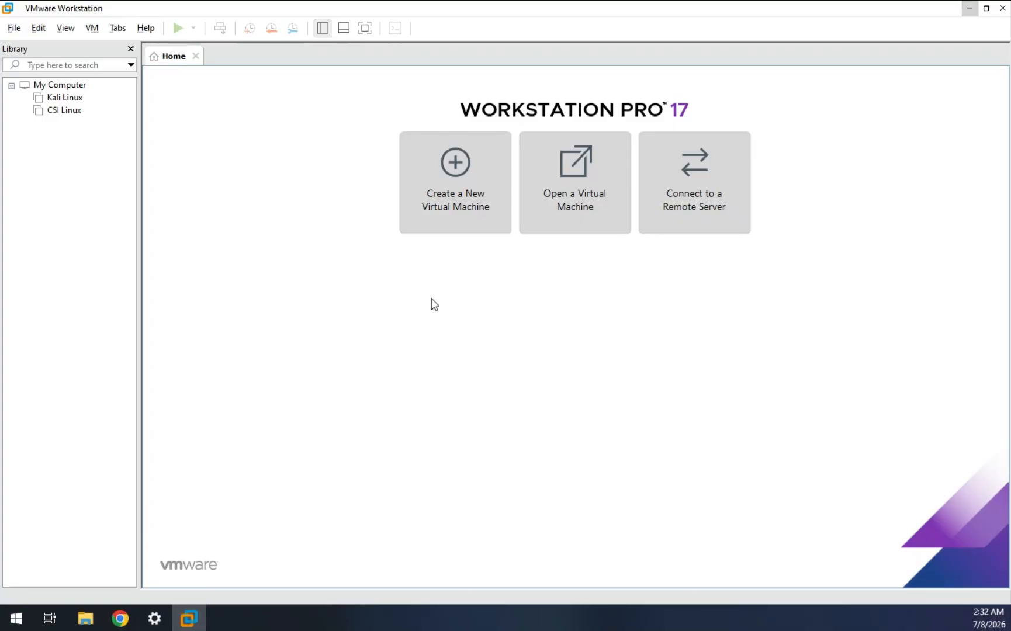
{"action": "left_click", "coordinate": [576, 210]}
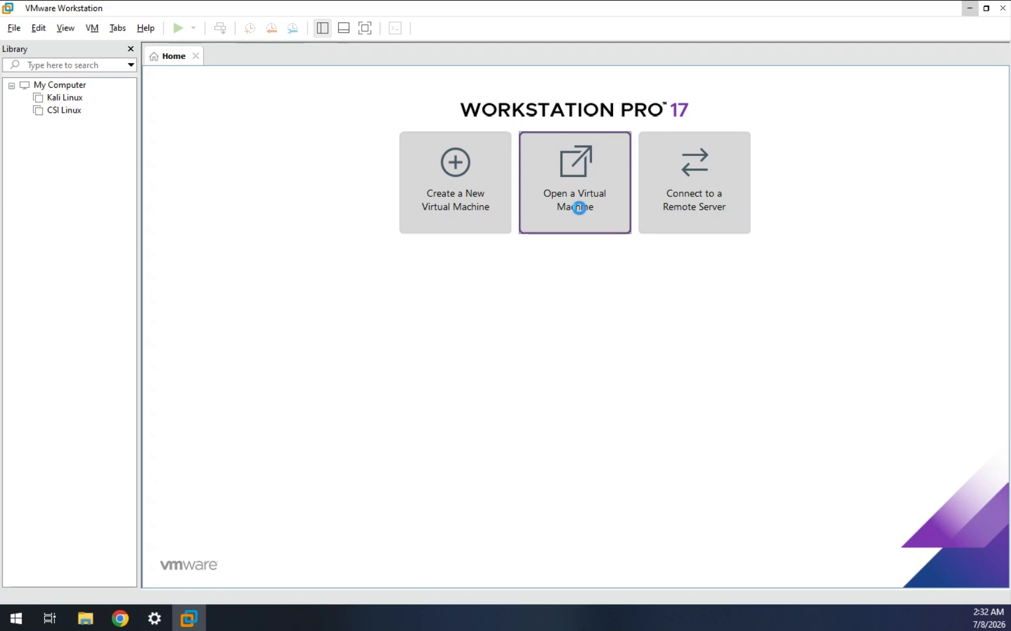
{"action": "left_click", "coordinate": [245, 120]}
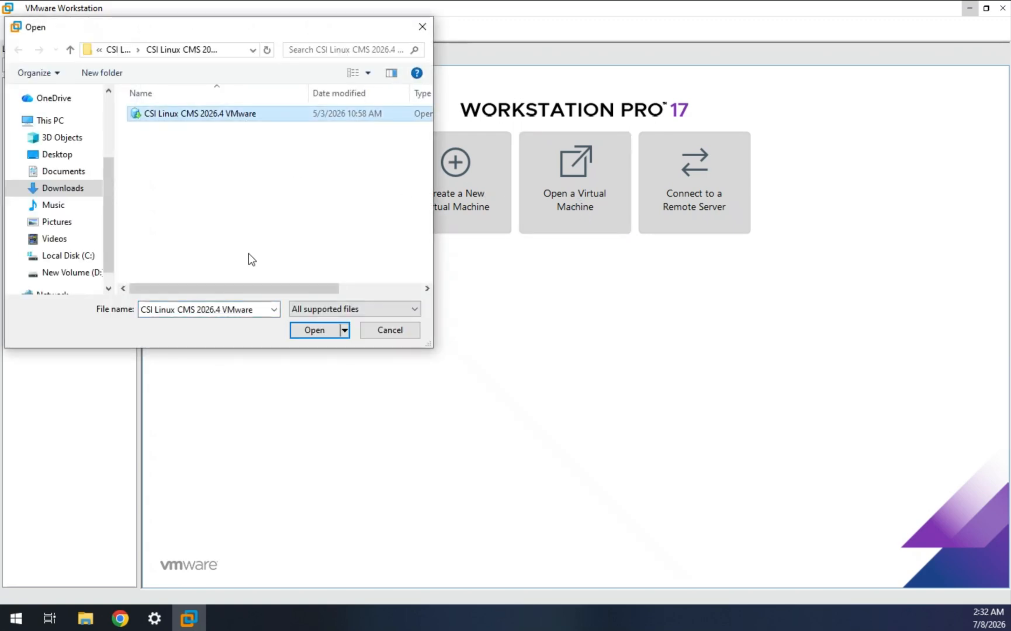
{"action": "left_click", "coordinate": [428, 27]}
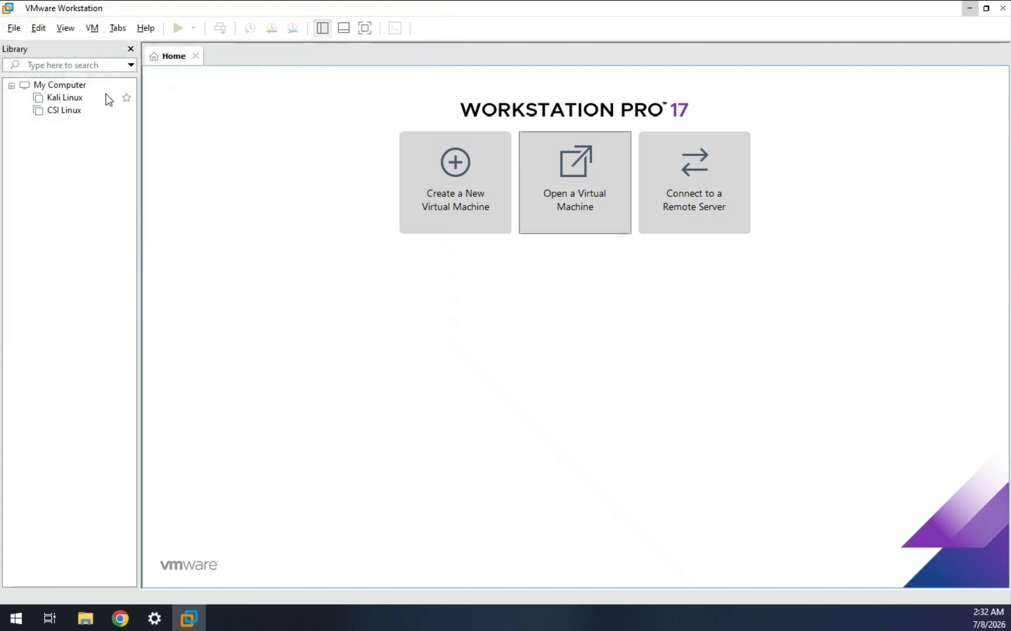
{"action": "left_click", "coordinate": [65, 111]}
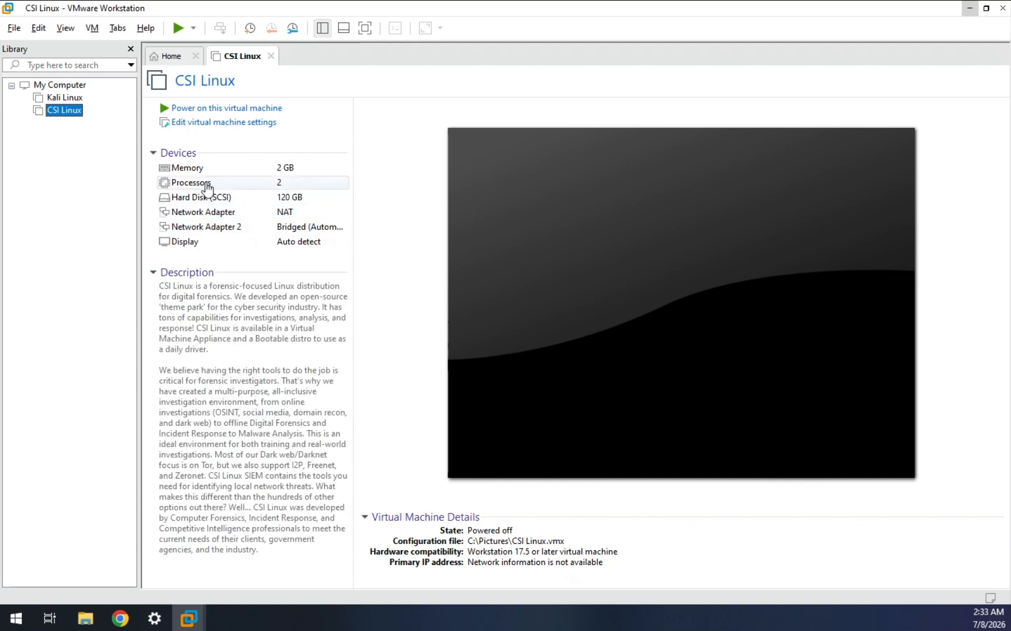
Power on the CSI Linux VM, boot the default GRUB entry, and release input at login
{"action": "left_click", "coordinate": [211, 110]}
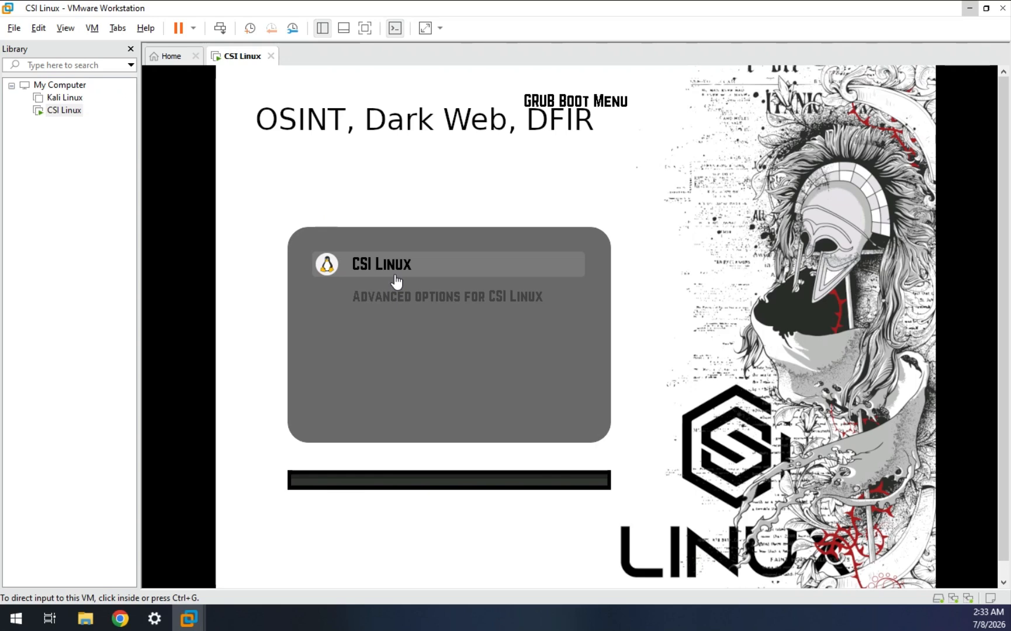
{"action": "left_click", "coordinate": [396, 282]}
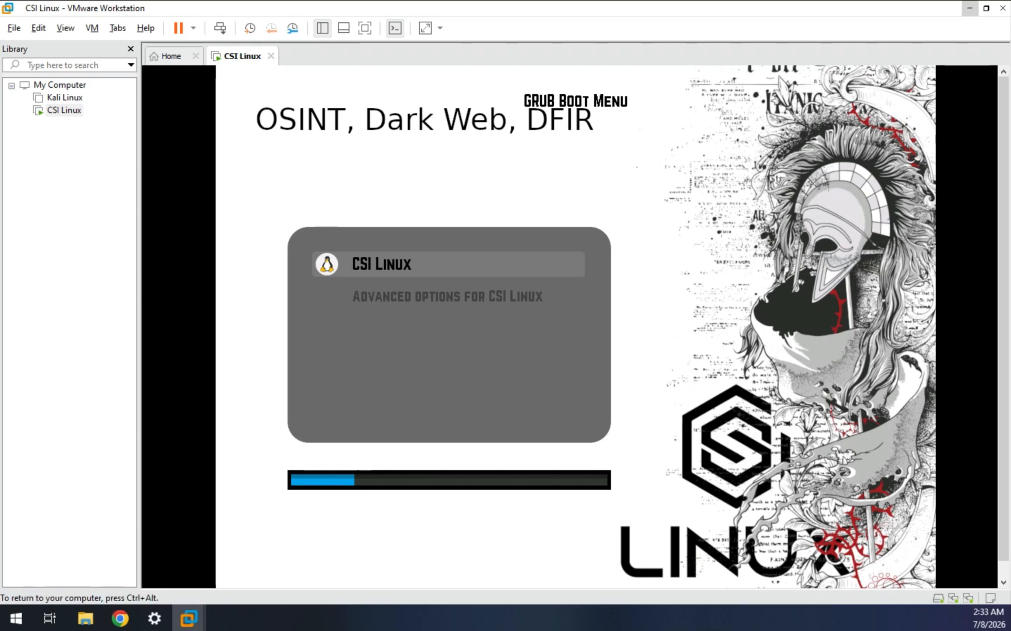
{"action": "key", "text": "Return"}
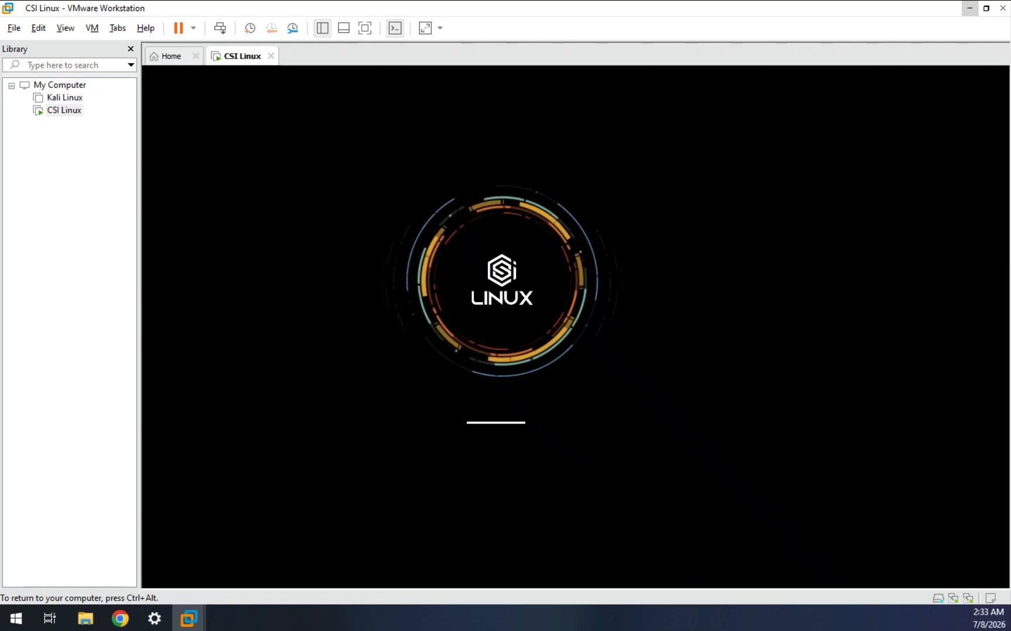
{"action": "key", "text": "ctrl+alt"}
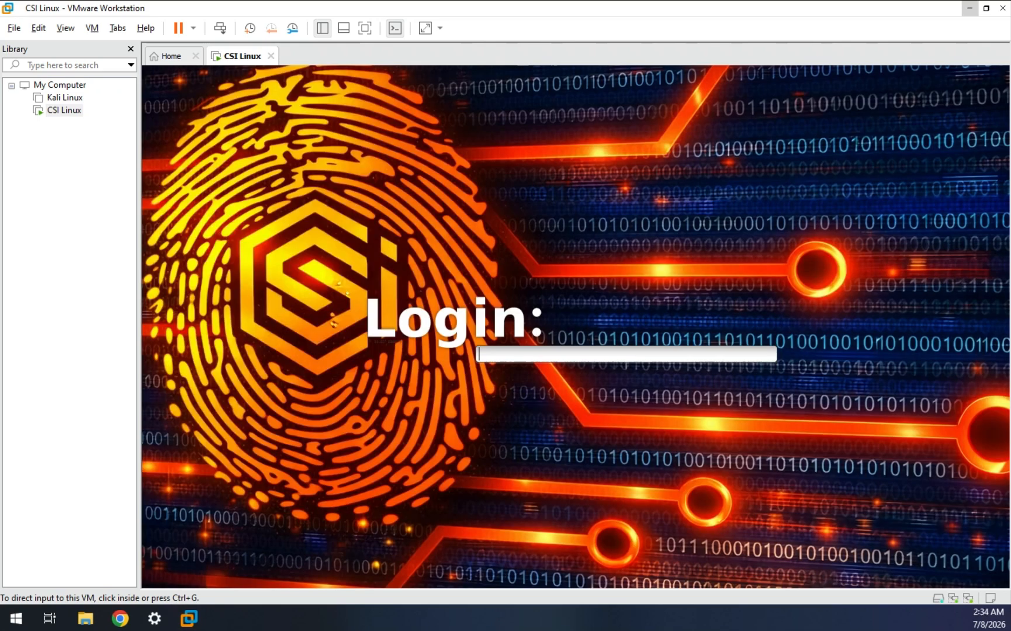
Switch the VM to full screen and log in with the account password
{"action": "left_click", "coordinate": [365, 28]}
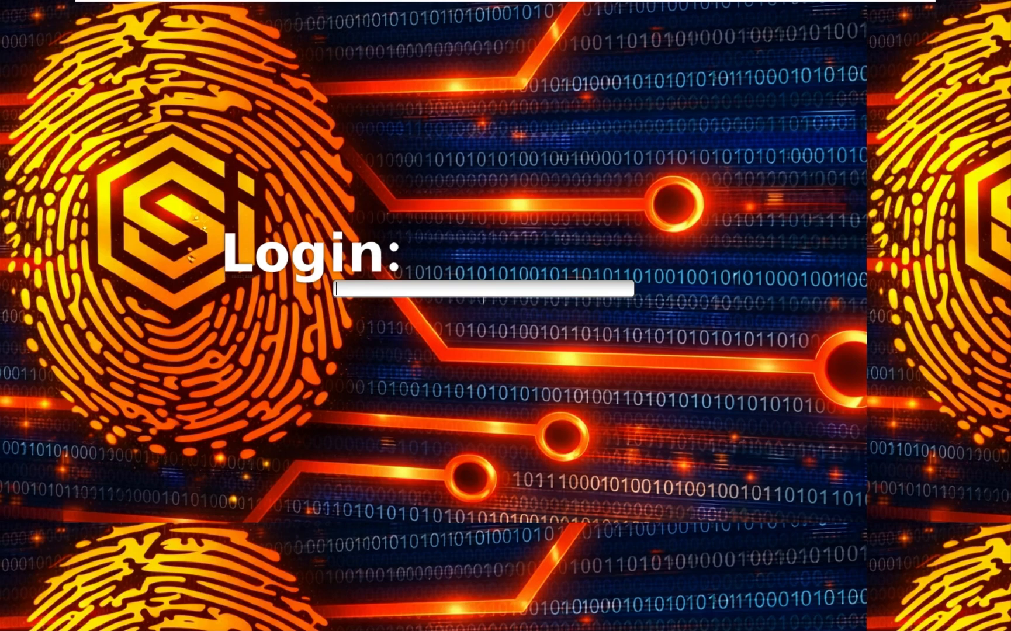
{"action": "type", "text": "csi"}
{"action": "key", "text": "Return"}
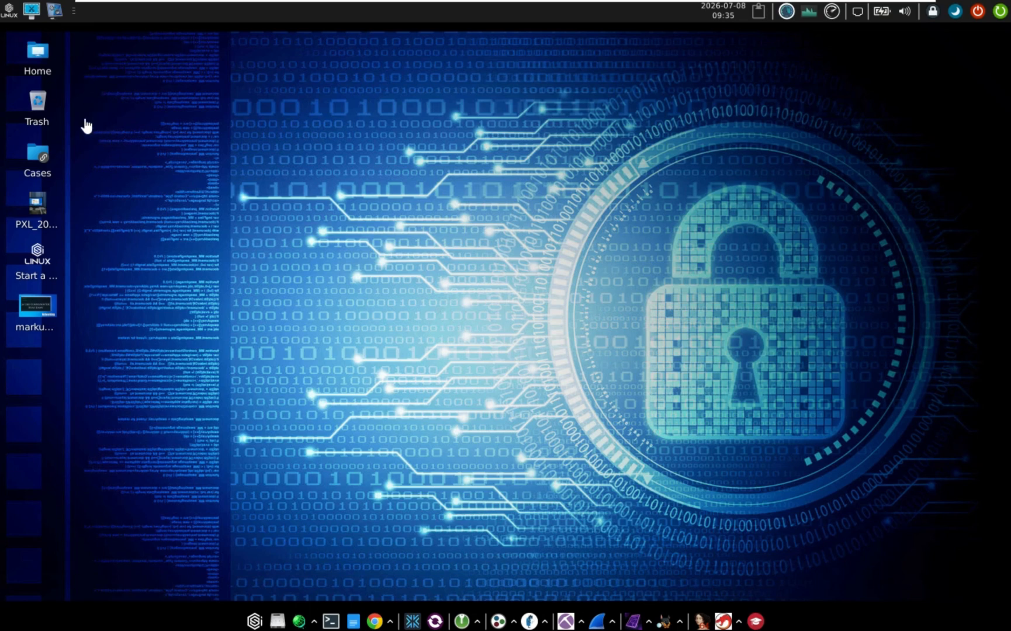
From the Applications menu, start the CSI Tor VPN and show the CSI Linux Tools submenu
{"action": "left_click", "coordinate": [9, 14]}
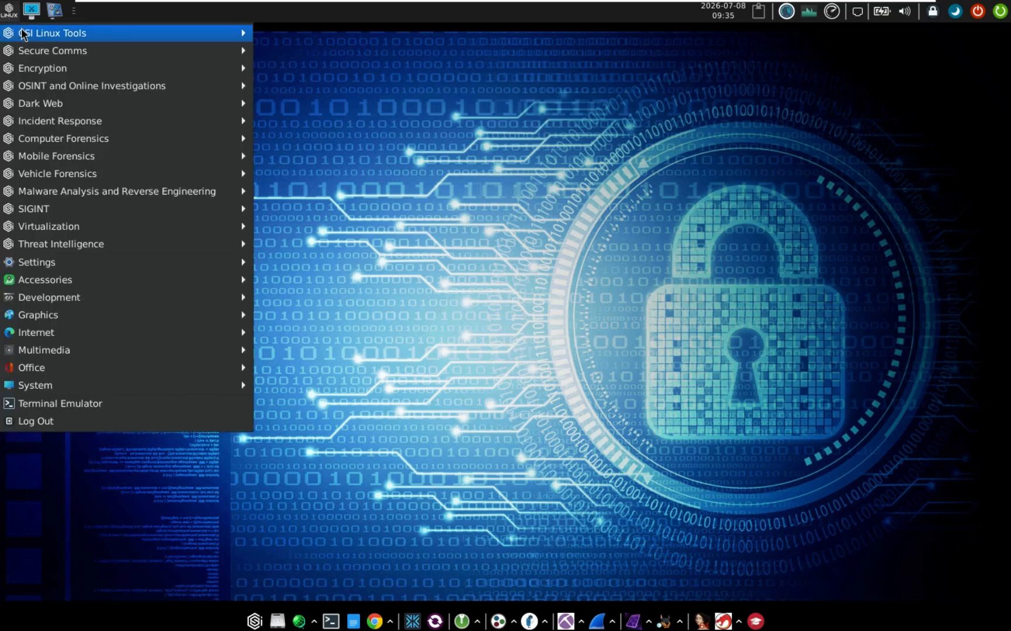
{"action": "mouse_move", "coordinate": [25, 33]}
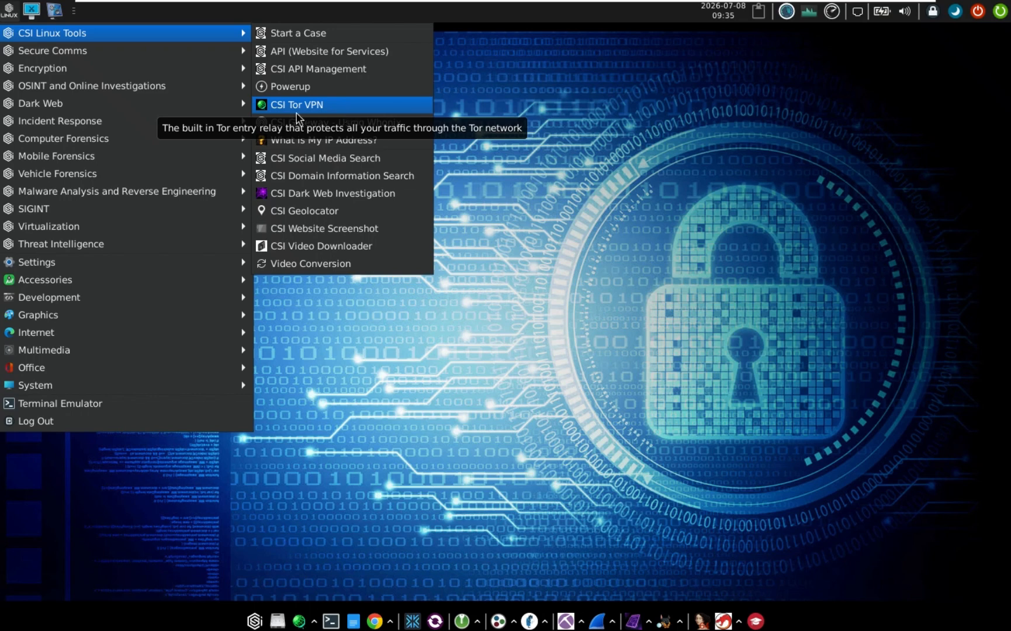
{"action": "left_click", "coordinate": [337, 107]}
{"action": "mouse_move", "coordinate": [176, 30]}
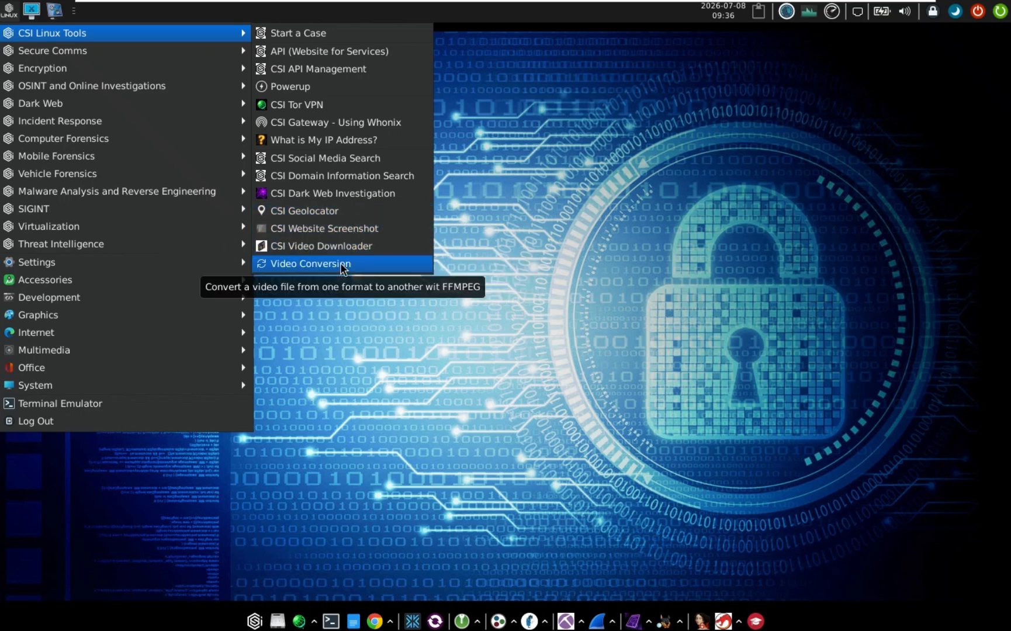
{"action": "mouse_move", "coordinate": [157, 53]}
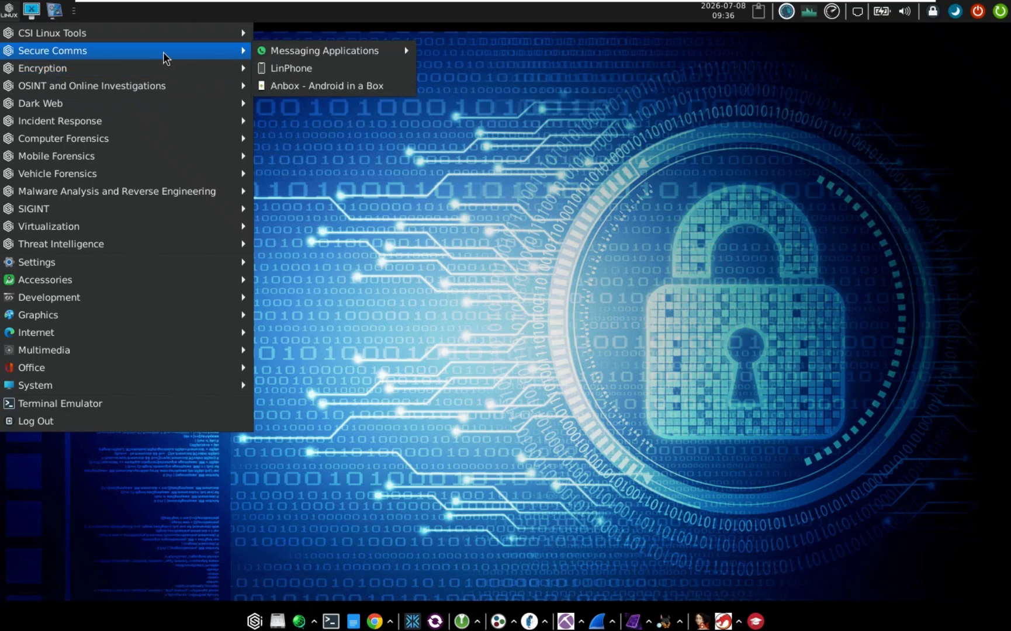
{"action": "mouse_move", "coordinate": [350, 51]}
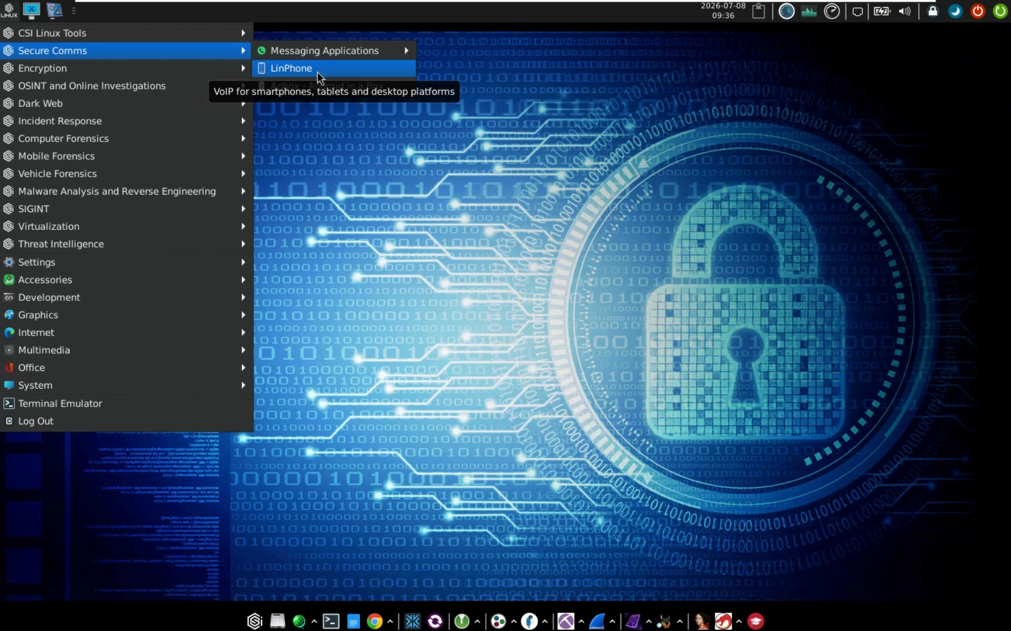
{"action": "mouse_move", "coordinate": [211, 67]}
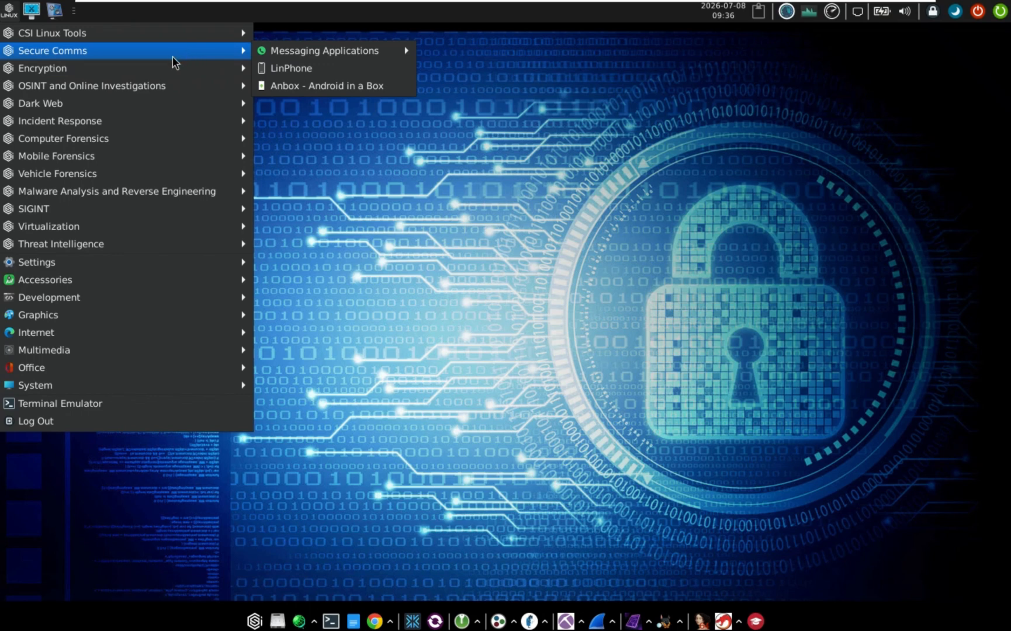
{"action": "mouse_move", "coordinate": [153, 72]}
{"action": "mouse_move", "coordinate": [151, 92]}
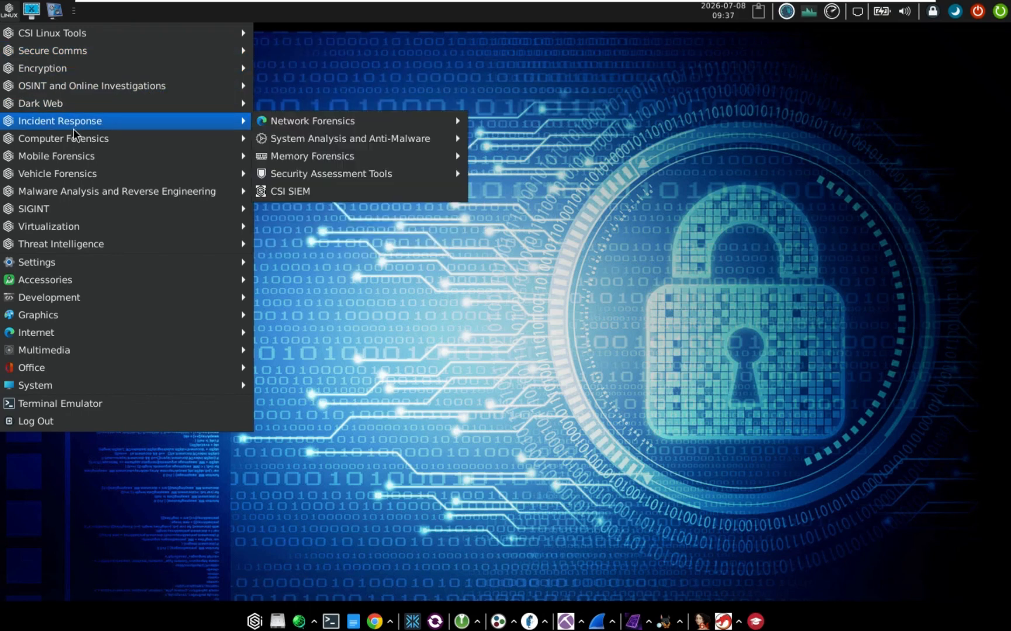
{"action": "mouse_move", "coordinate": [115, 107]}
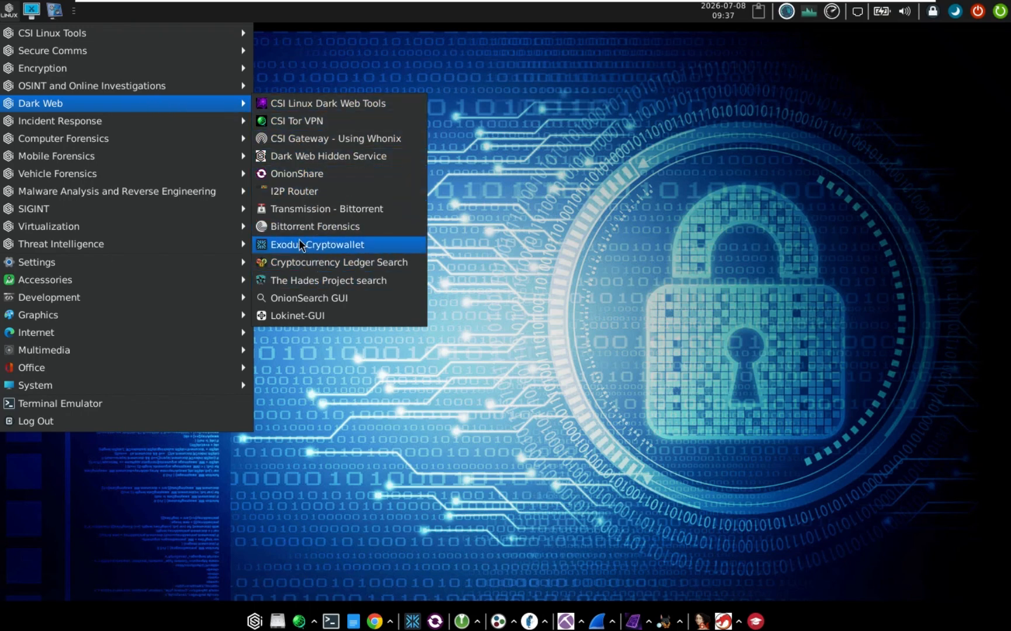
{"action": "mouse_move", "coordinate": [238, 109]}
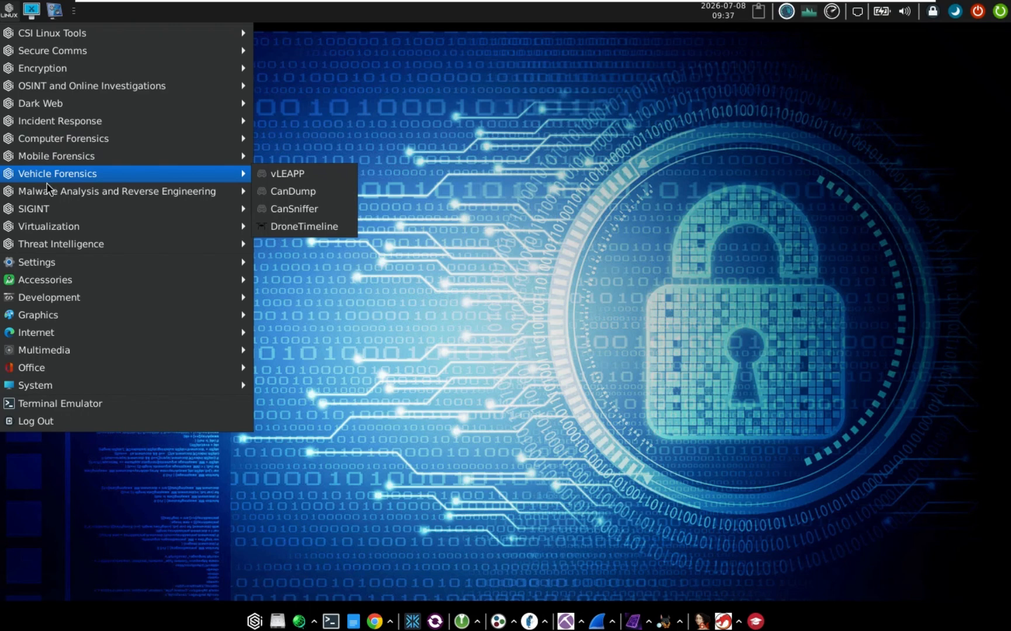
{"action": "mouse_move", "coordinate": [42, 197]}
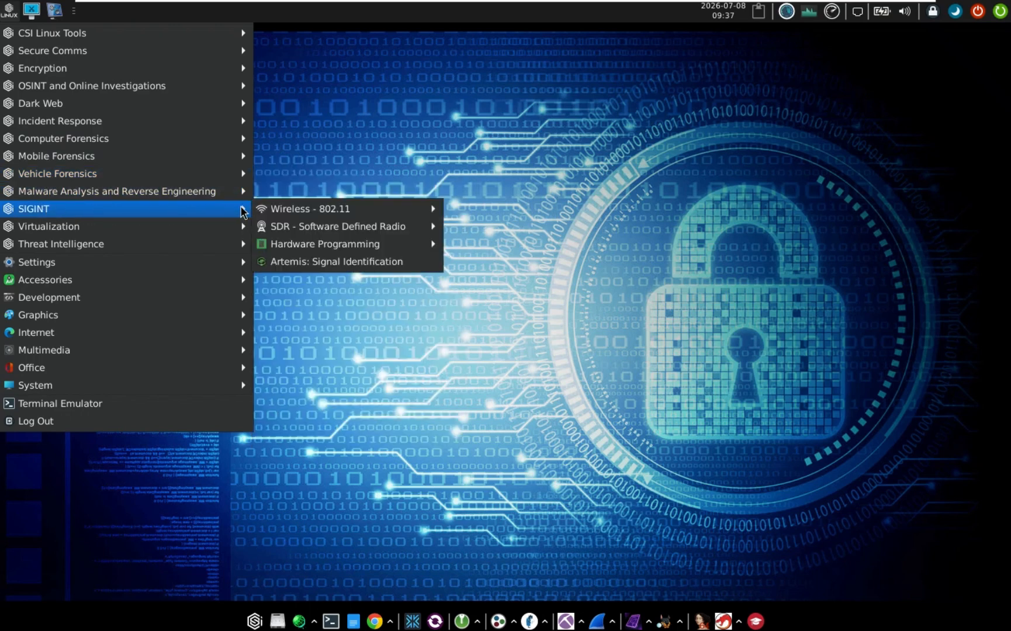
{"action": "mouse_move", "coordinate": [288, 212]}
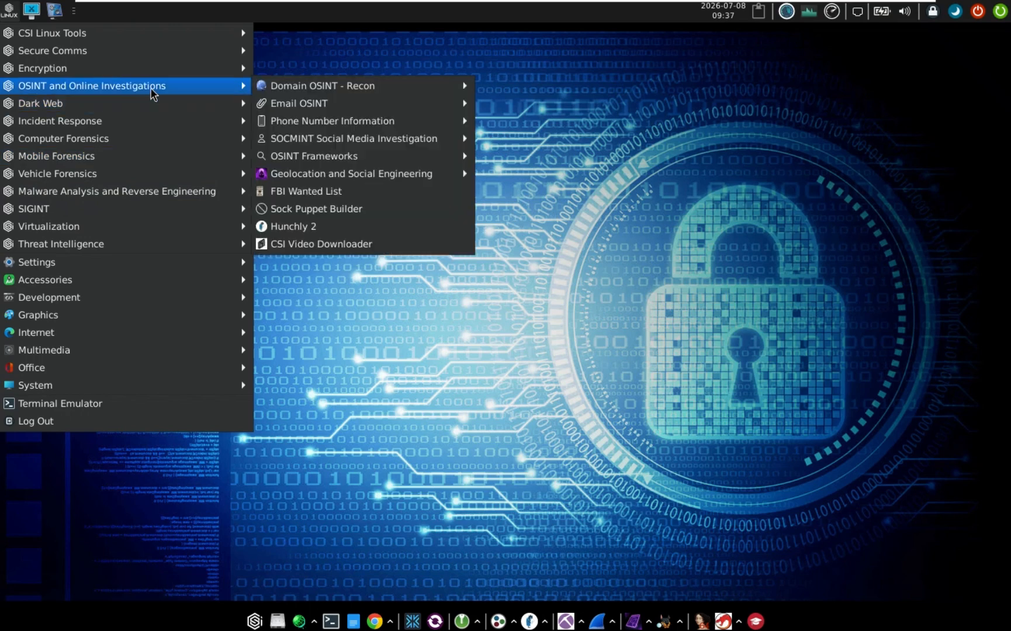
{"action": "mouse_move", "coordinate": [157, 45]}
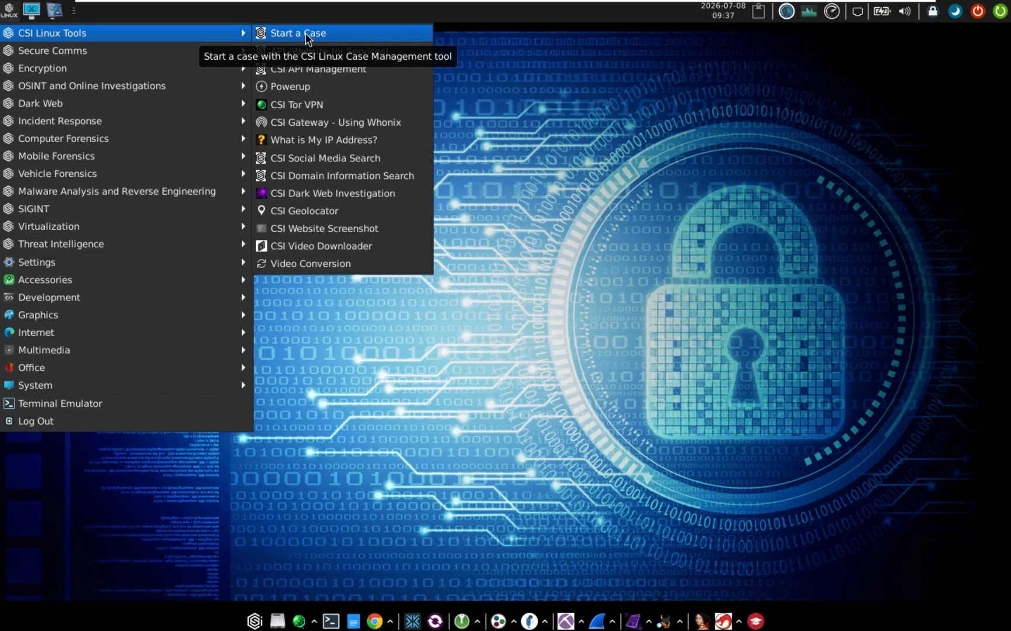
Launch Case Management, choose Start New Case, accept the form and name the case 'Test'
{"action": "left_click", "coordinate": [305, 32]}
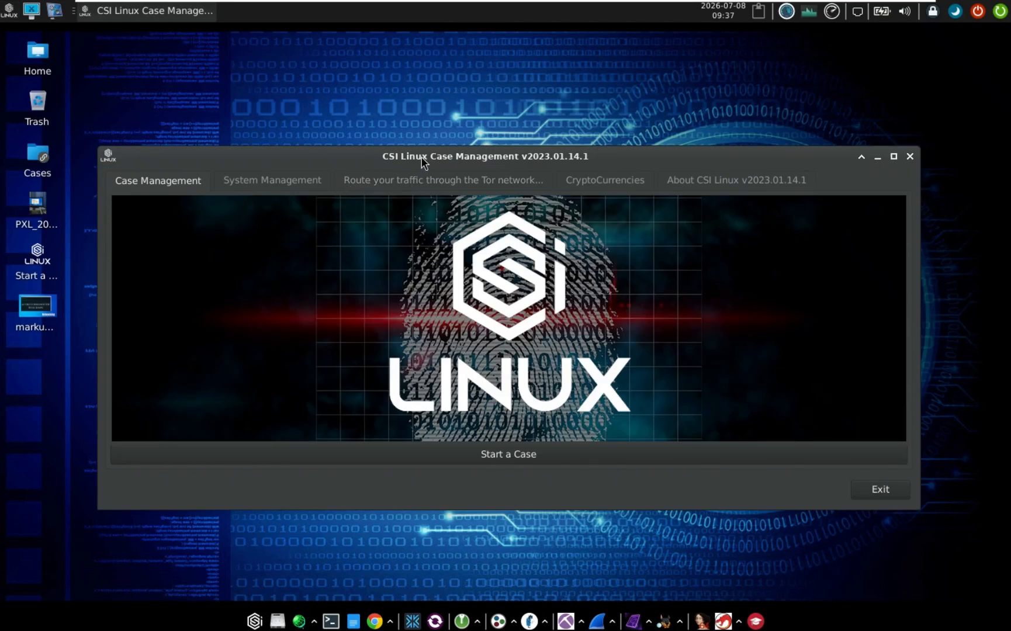
{"action": "left_click_drag", "start_coordinate": [418, 155], "coordinate": [415, 143]}
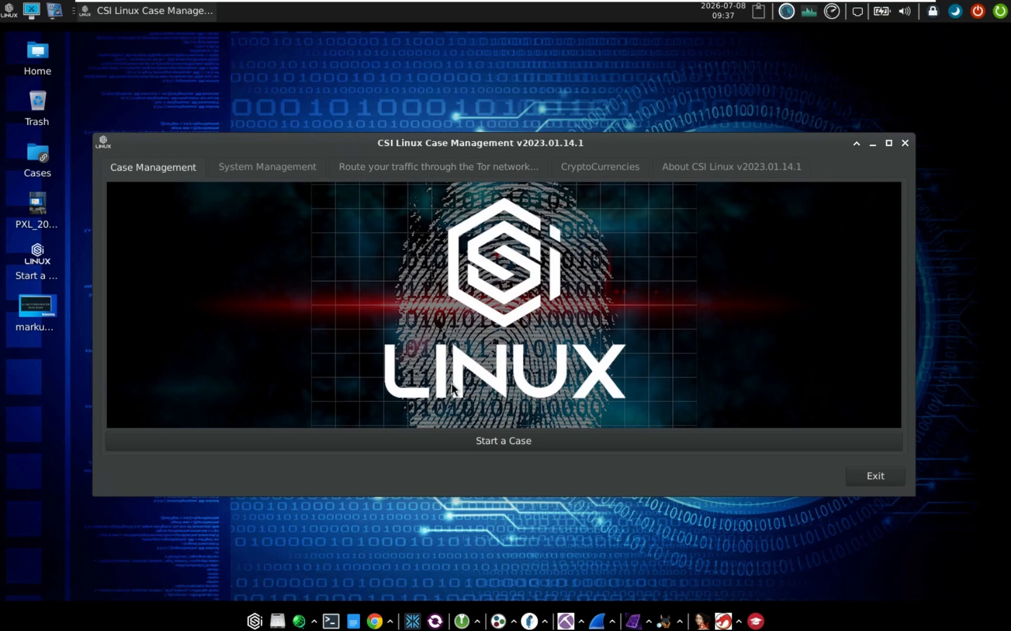
{"action": "left_click", "coordinate": [458, 446]}
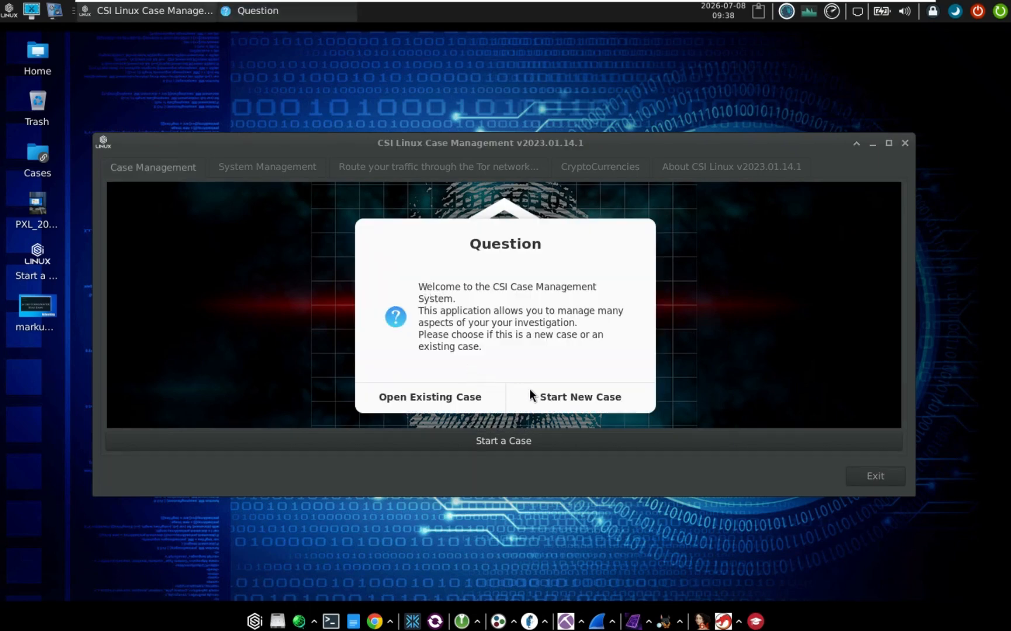
{"action": "left_click", "coordinate": [595, 397]}
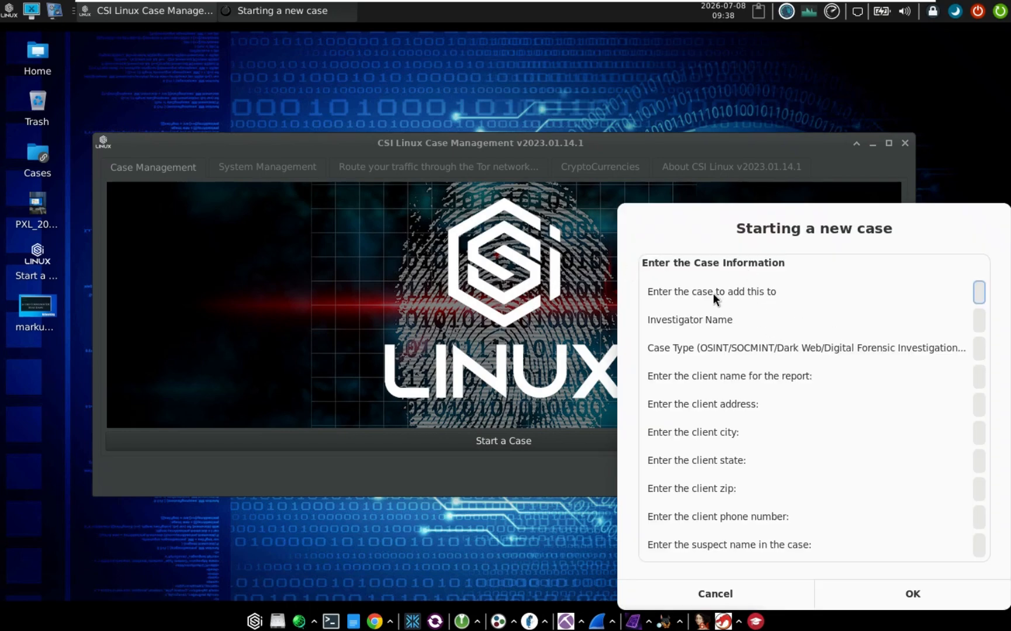
{"action": "left_click", "coordinate": [912, 595]}
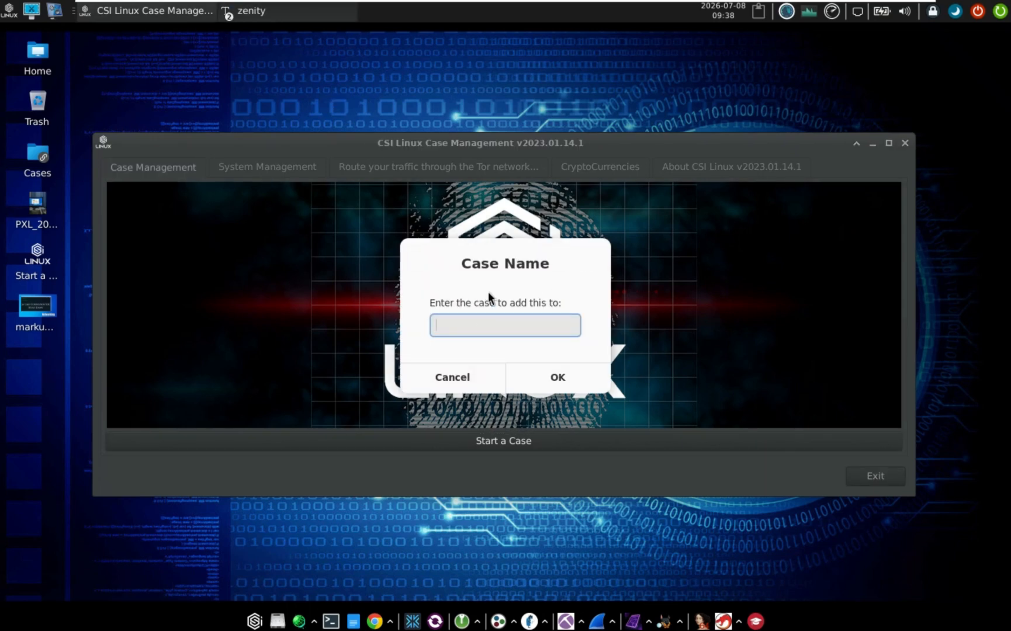
{"action": "type", "text": "Test_"}
{"action": "key", "text": "BackSpace"}
{"action": "key", "text": "Return"}
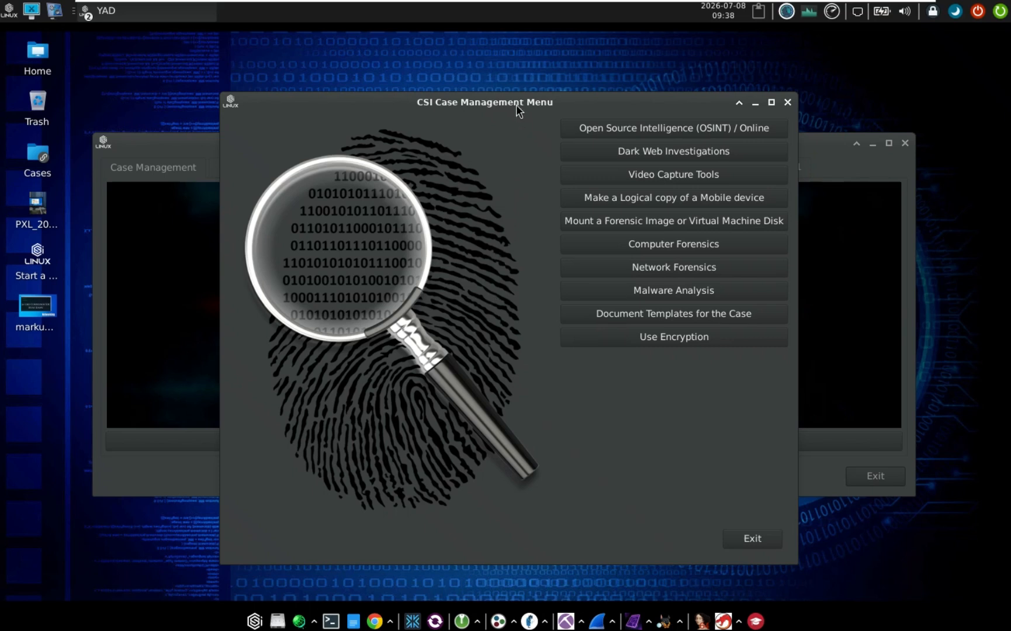
Open the Open Source Intelligence (OSINT) / Online tools for the case 'Test'
{"action": "left_click_drag", "start_coordinate": [516, 105], "coordinate": [510, 100]}
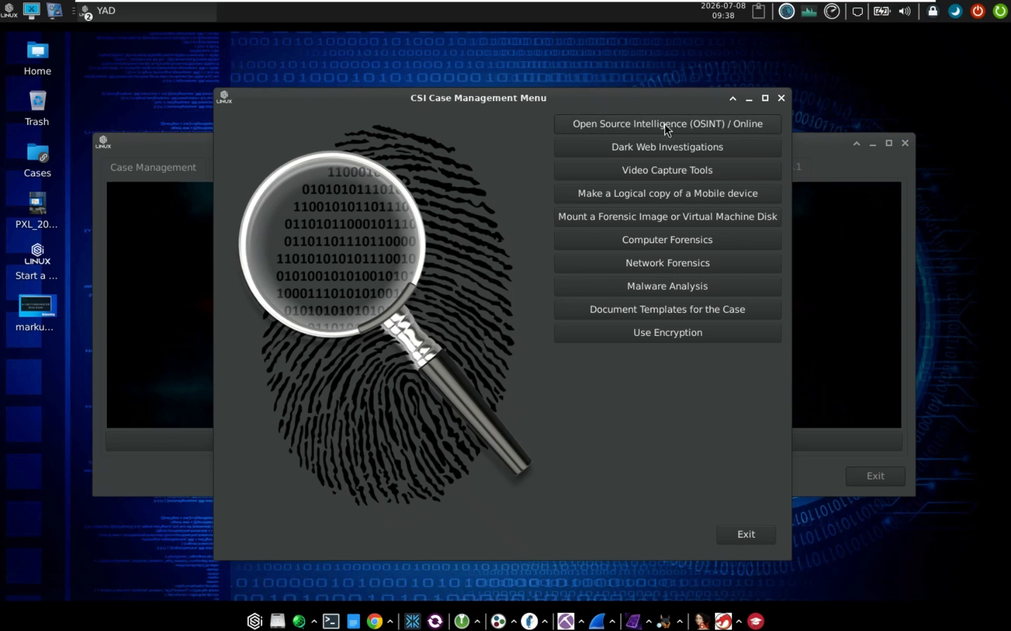
{"action": "left_click", "coordinate": [702, 125]}
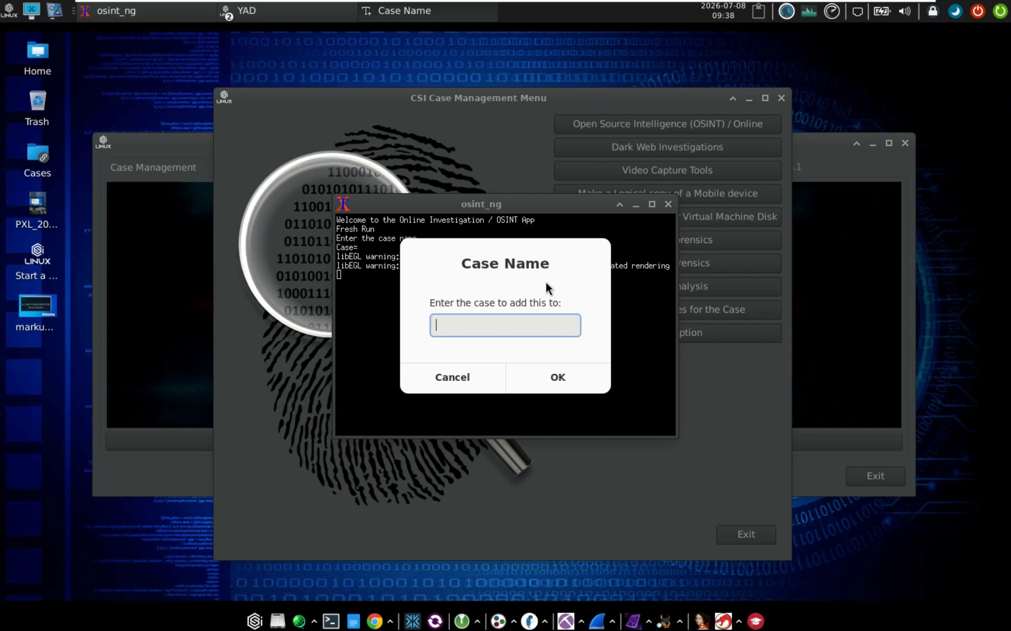
{"action": "type", "text": "Test"}
{"action": "key", "text": "Return"}
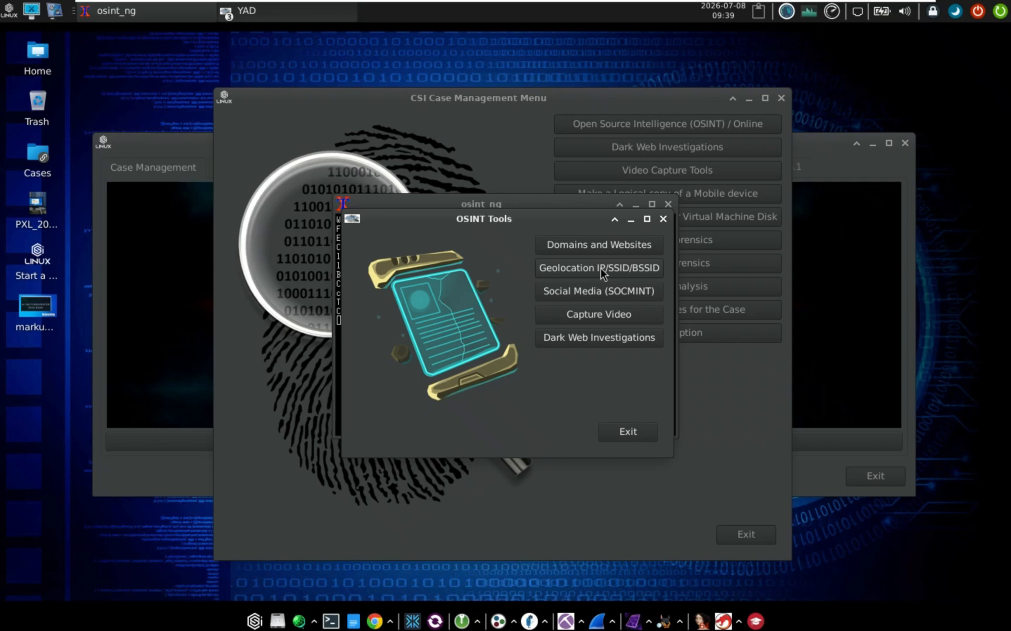
Run a Wireless SSID geolocation search for the access point 'MT-Link'
{"action": "left_click", "coordinate": [602, 272]}
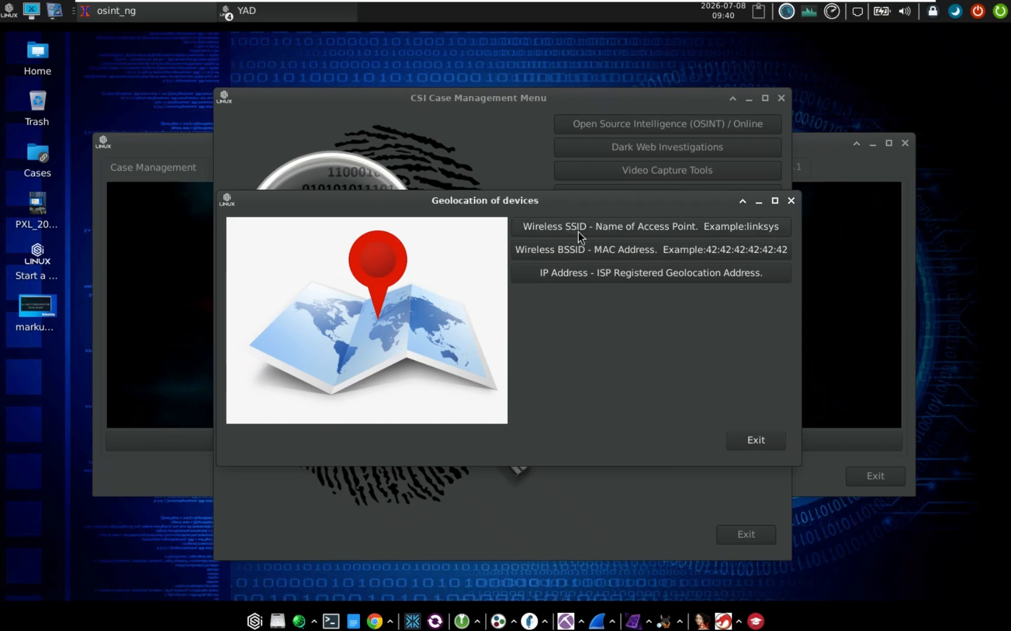
{"action": "left_click", "coordinate": [612, 229]}
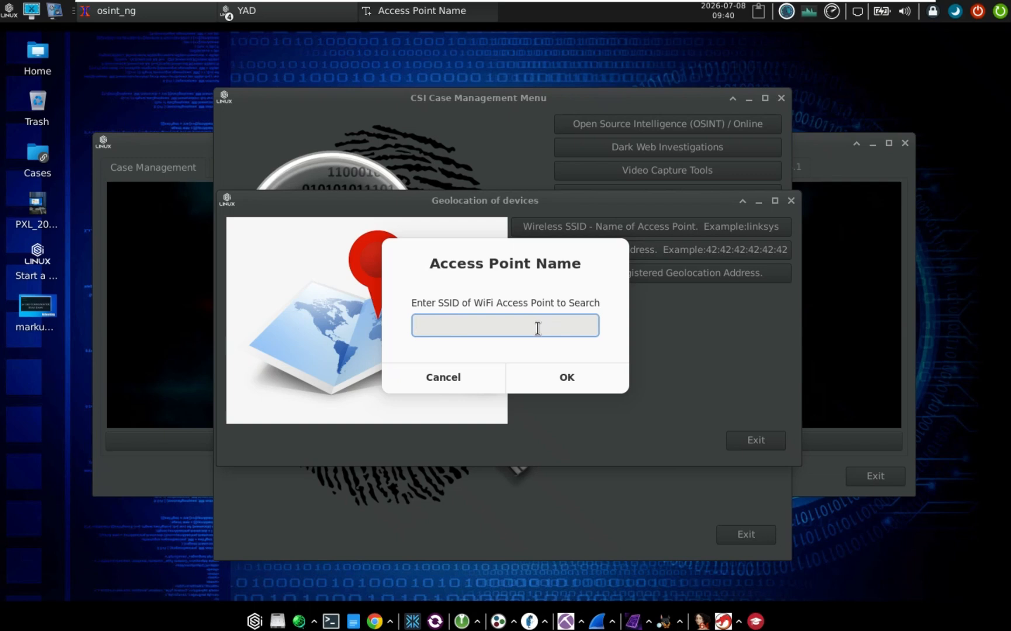
{"action": "type", "text": "MT-Link"}
{"action": "key", "text": "Return"}
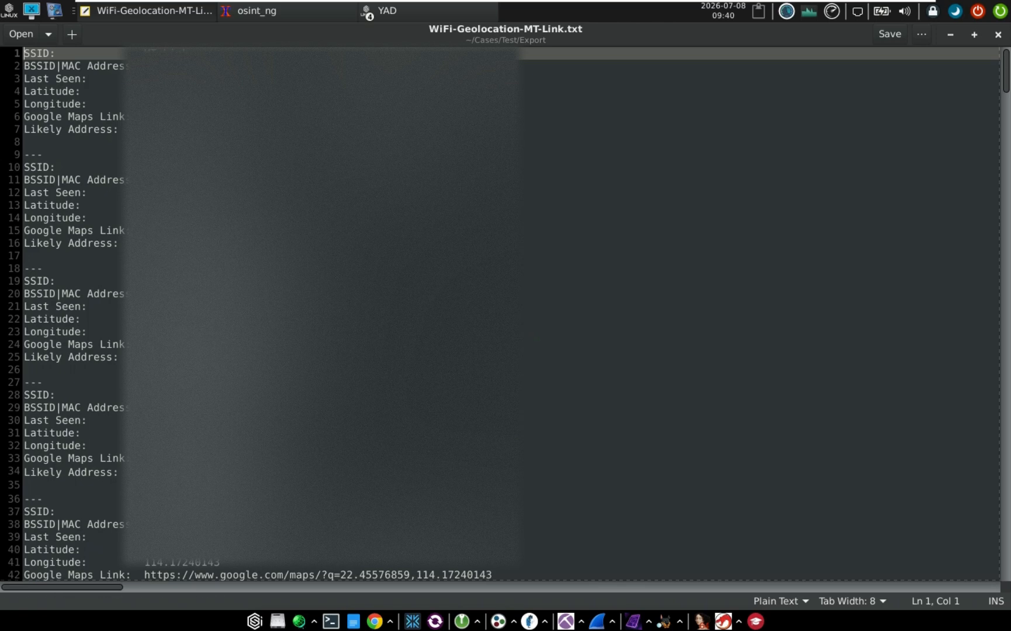
Highlight the third result's MAC address and the fifth result's Google Maps link
{"action": "scroll", "coordinate": [505, 314], "scroll_direction": "down", "scroll_amount": 1}
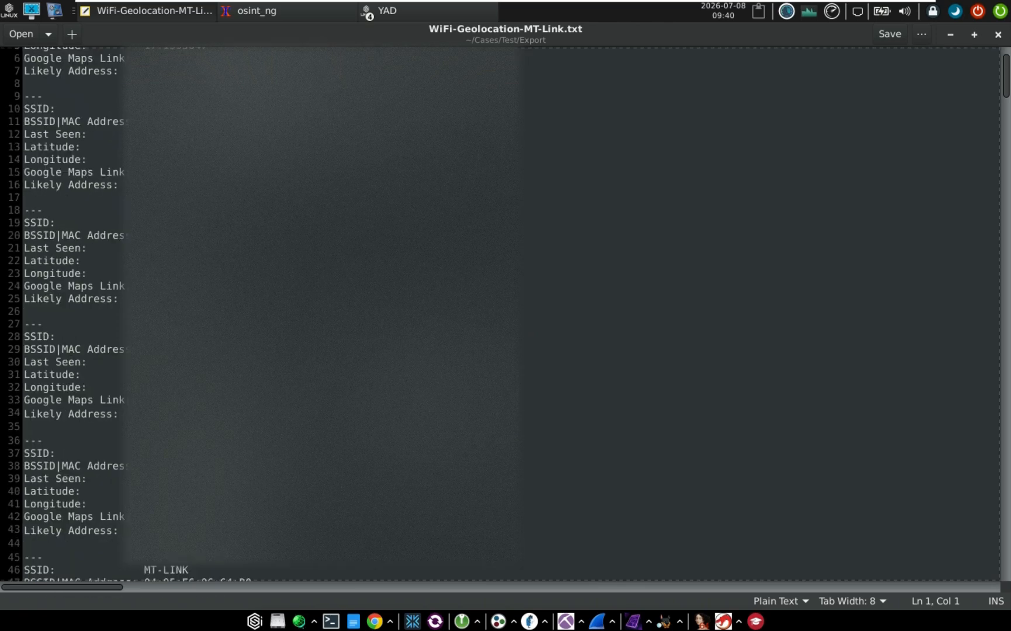
{"action": "double_click", "coordinate": [234, 312]}
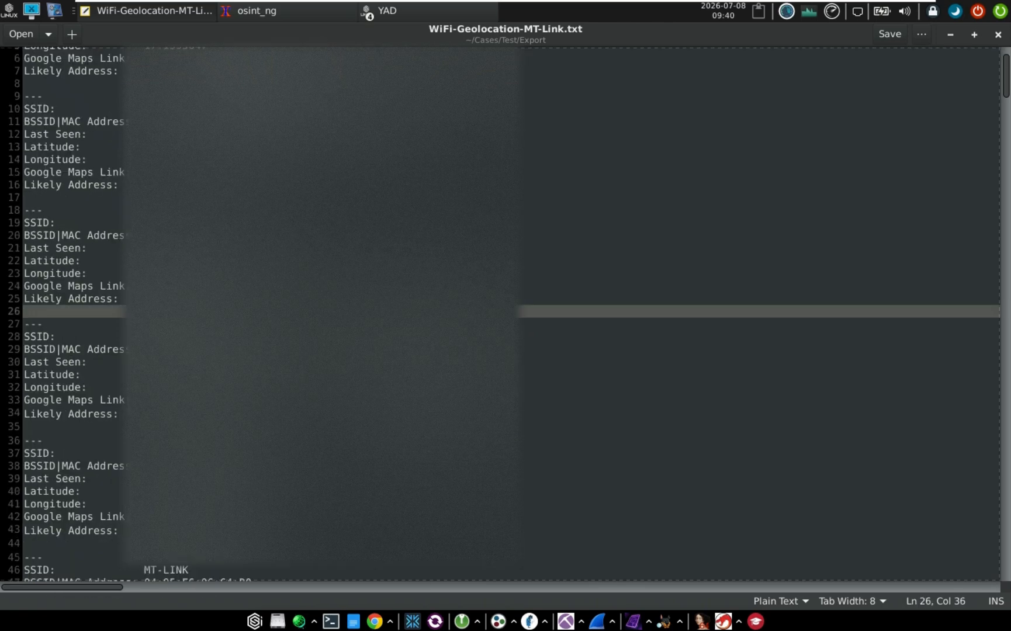
{"action": "left_click", "coordinate": [183, 235]}
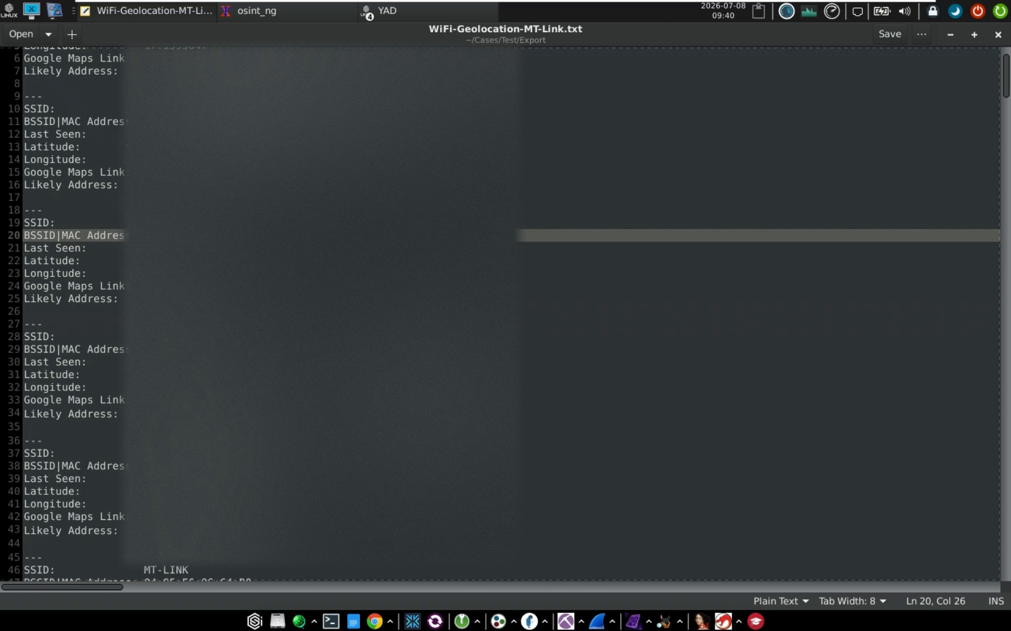
{"action": "scroll", "coordinate": [506, 314], "scroll_direction": "down", "scroll_amount": 1}
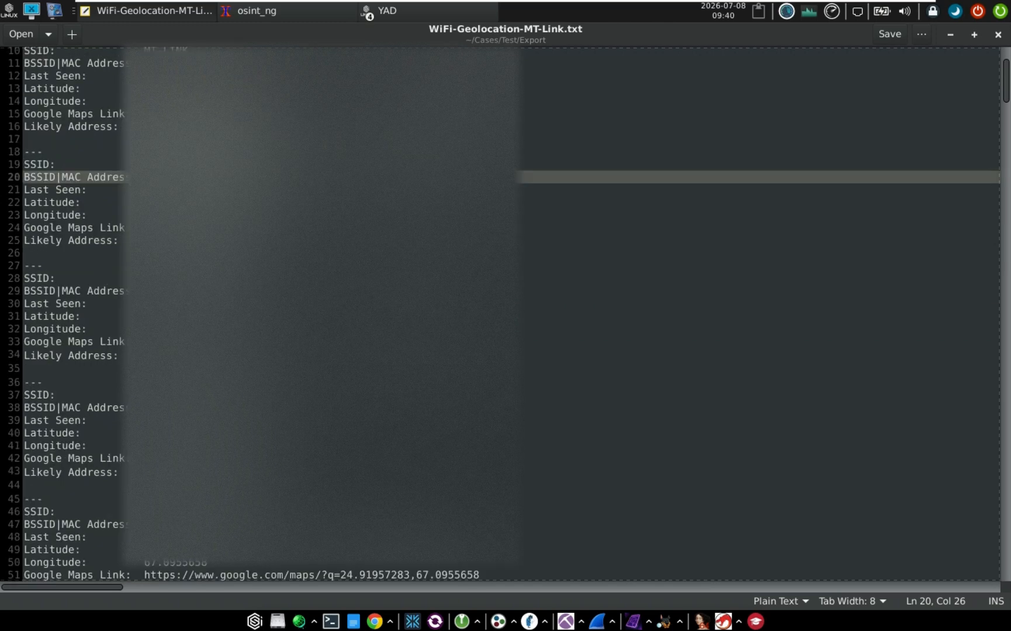
{"action": "left_click_drag", "start_coordinate": [24, 382], "coordinate": [43, 499]}
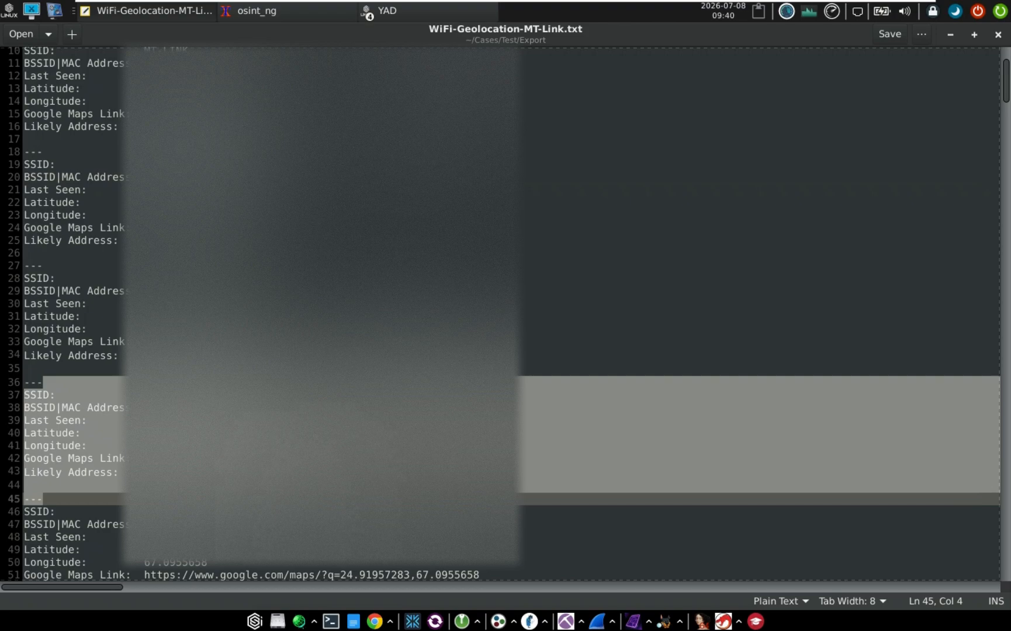
{"action": "left_click", "coordinate": [289, 459]}
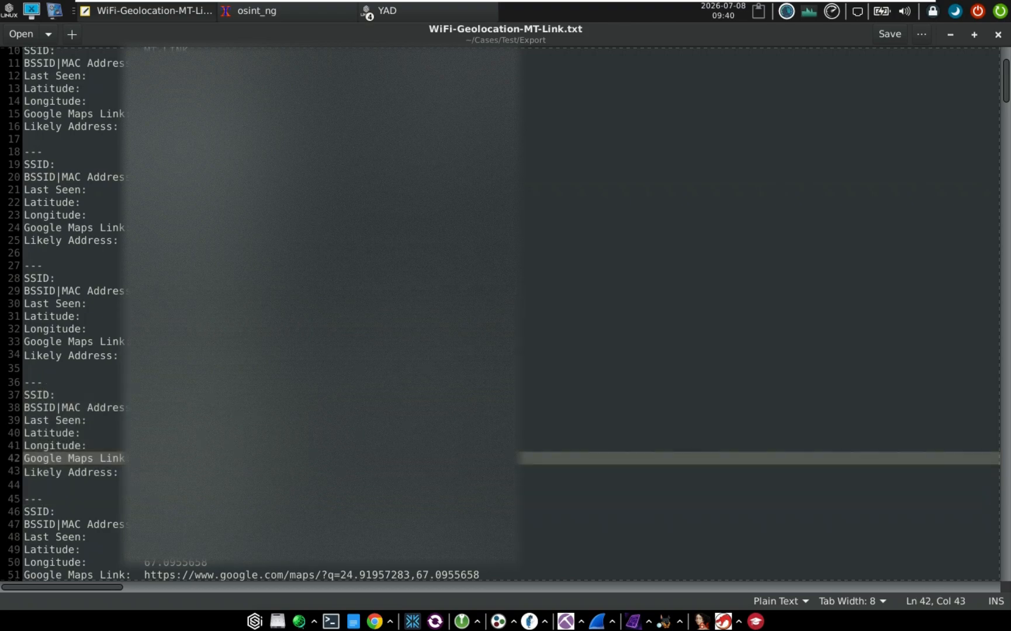
Scroll back up and select the first through fourth network entries and lines 37–45
{"action": "scroll", "coordinate": [506, 314], "scroll_direction": "up", "scroll_amount": 2}
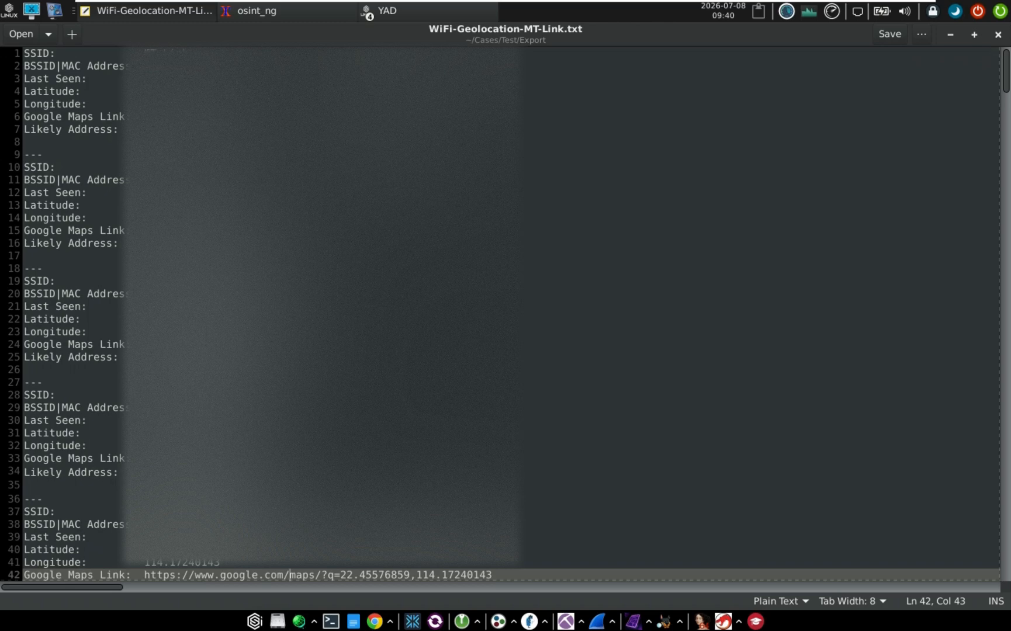
{"action": "left_click_drag", "start_coordinate": [144, 53], "coordinate": [43, 154]}
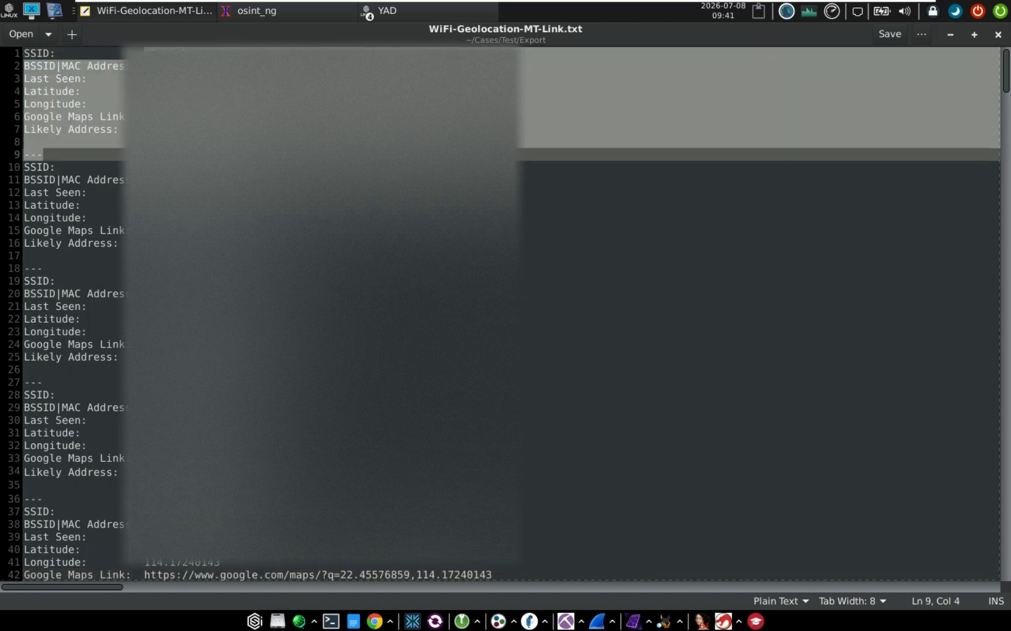
{"action": "left_click", "coordinate": [220, 142]}
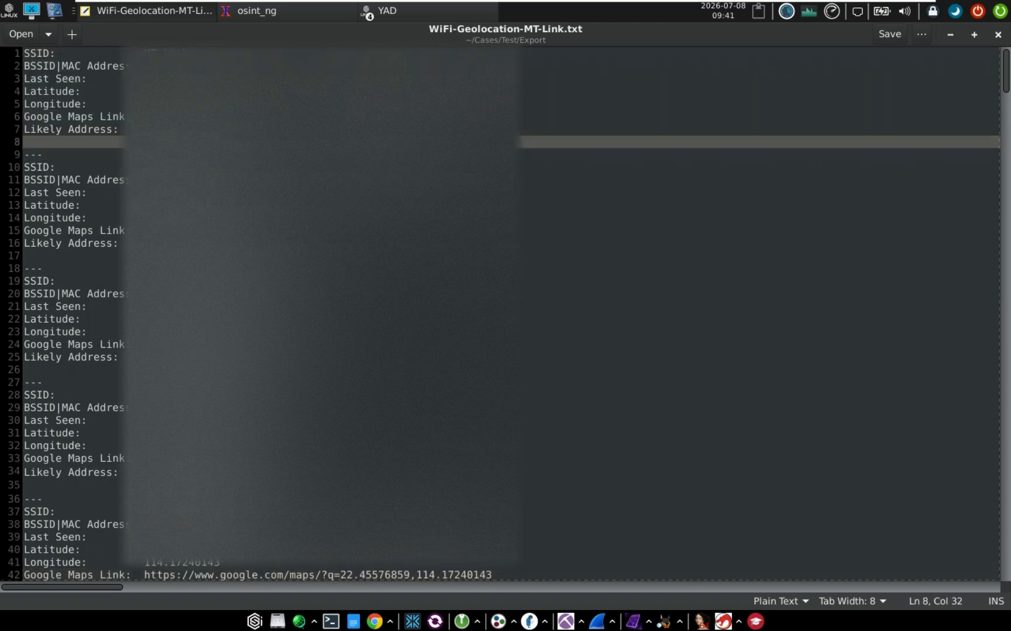
{"action": "left_click_drag", "start_coordinate": [144, 167], "coordinate": [187, 280]}
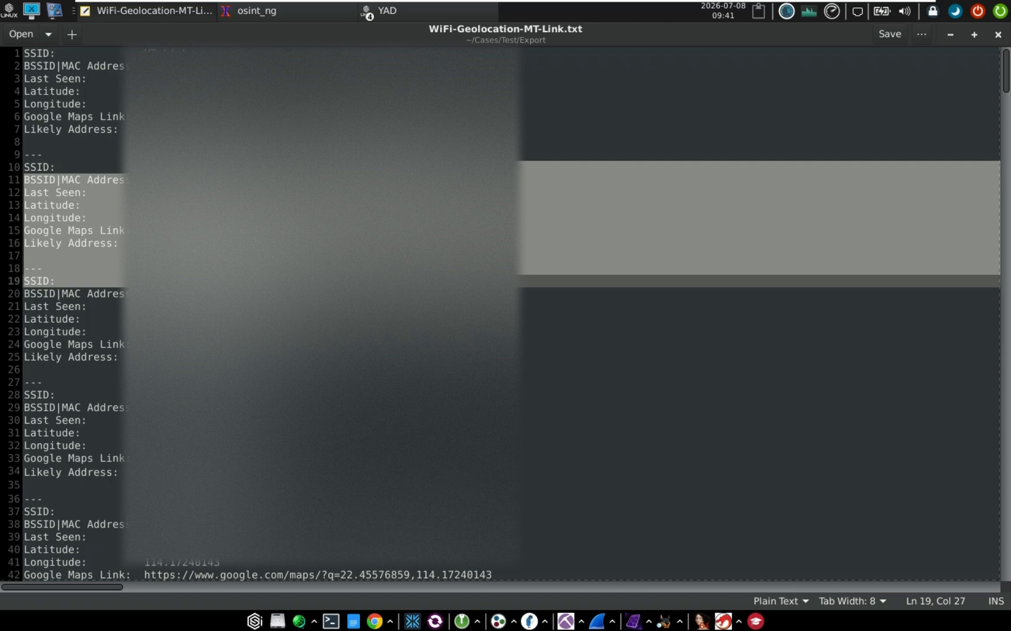
{"action": "key", "text": "Down"}
{"action": "scroll", "coordinate": [506, 315], "scroll_direction": "down", "scroll_amount": 2}
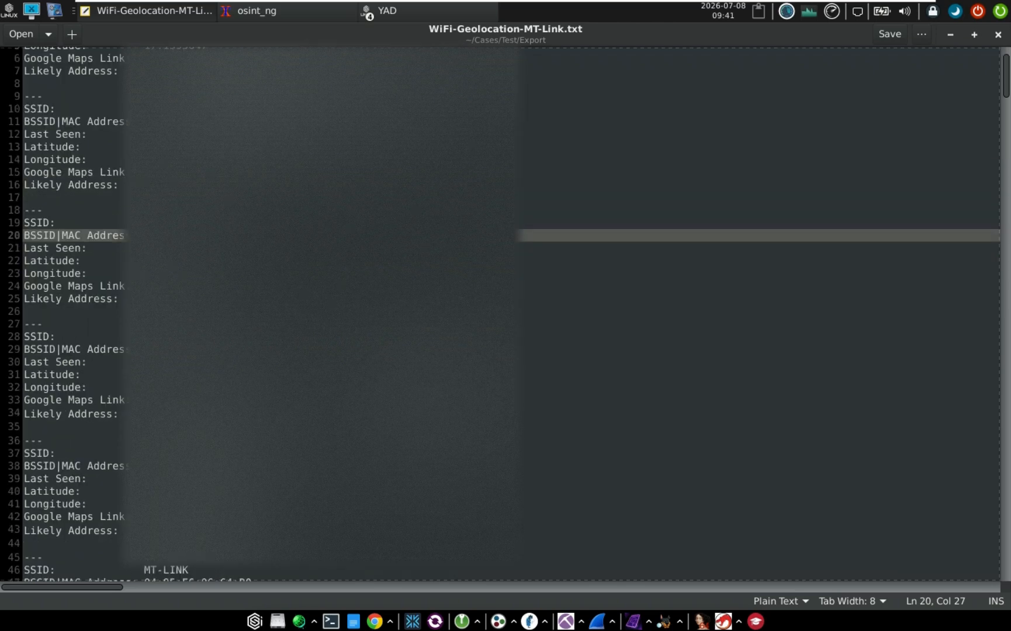
{"action": "key", "text": "shift+Down"}
{"action": "key", "text": "shift+Down"}
{"action": "key", "text": "shift+Down"}
{"action": "key", "text": "shift+Down"}
{"action": "key", "text": "shift+Down"}
{"action": "key", "text": "shift+Down"}
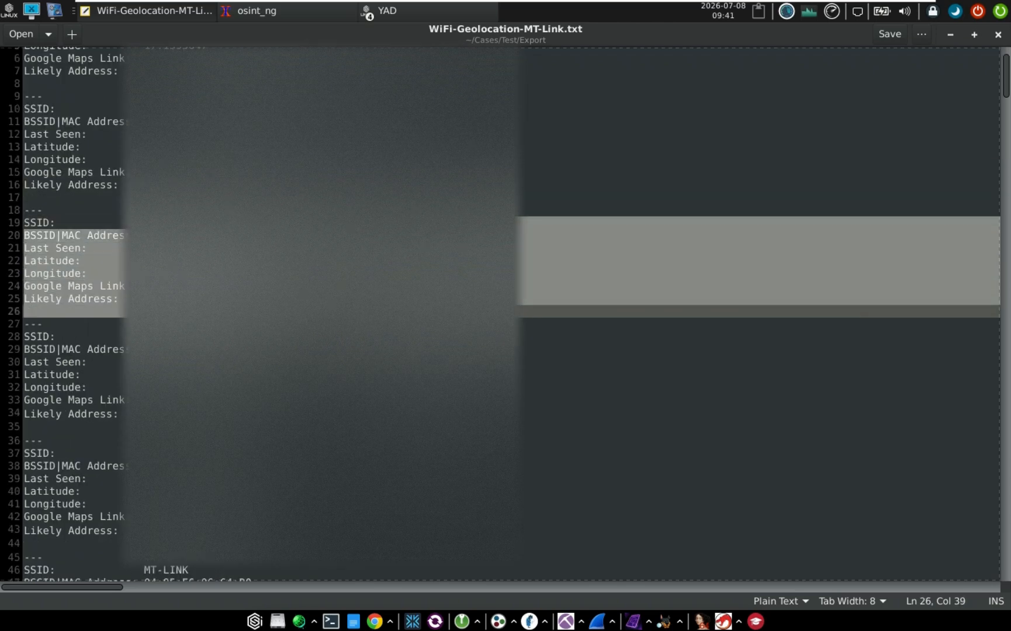
{"action": "scroll", "coordinate": [506, 315], "scroll_direction": "down", "scroll_amount": 5}
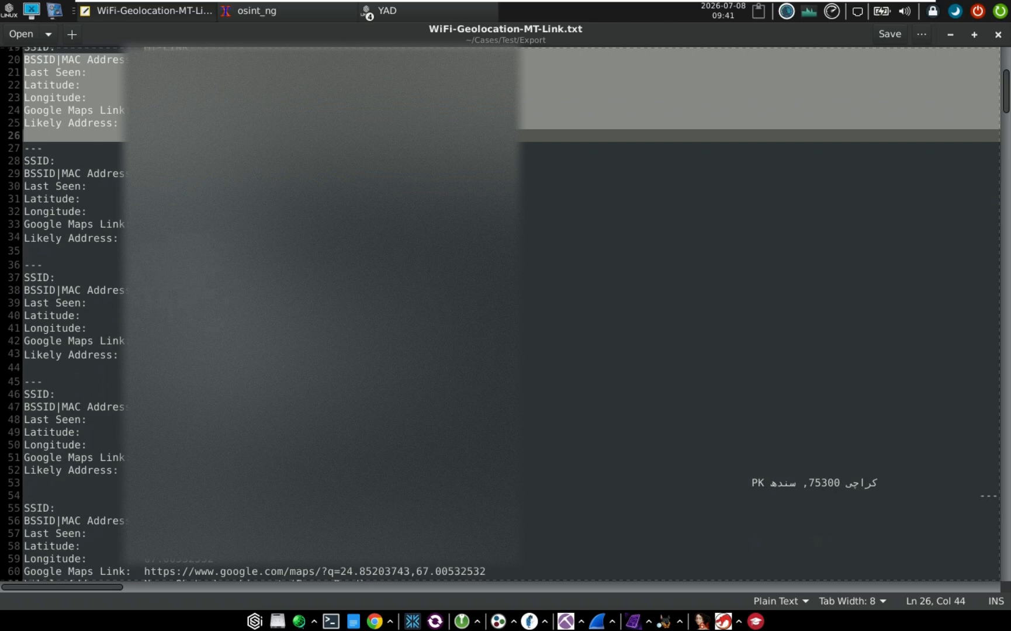
{"action": "left_click_drag", "start_coordinate": [151, 161], "coordinate": [246, 265]}
{"action": "left_click", "coordinate": [216, 316]}
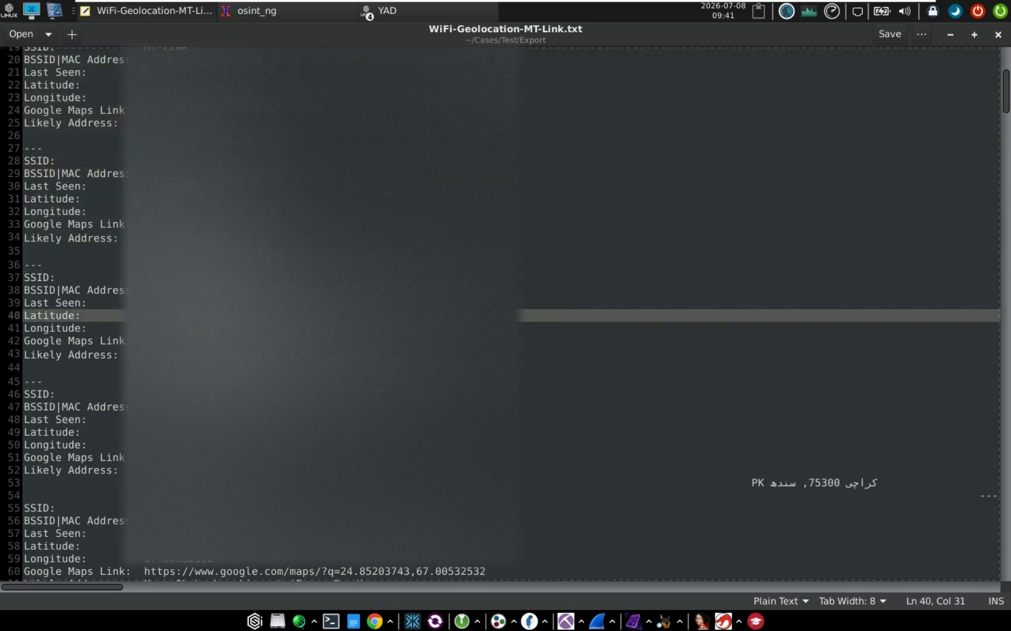
{"action": "left_click_drag", "start_coordinate": [150, 277], "coordinate": [233, 381]}
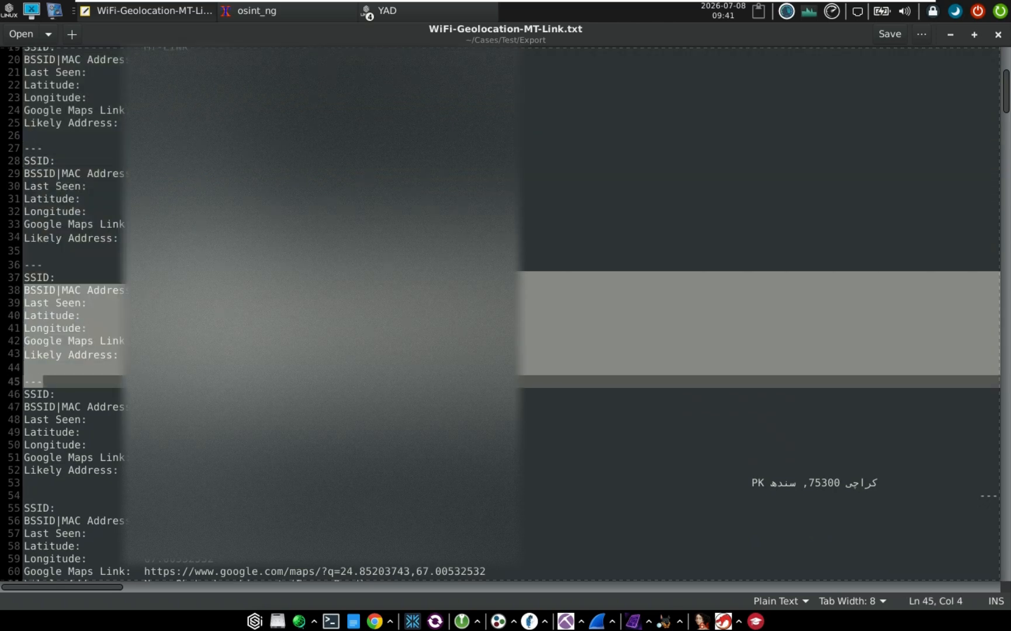
Highlight the Karachi 75300 address line, then select the entries at lines 55–61 and 144–151
{"action": "scroll", "coordinate": [506, 316], "scroll_direction": "down", "scroll_amount": 2}
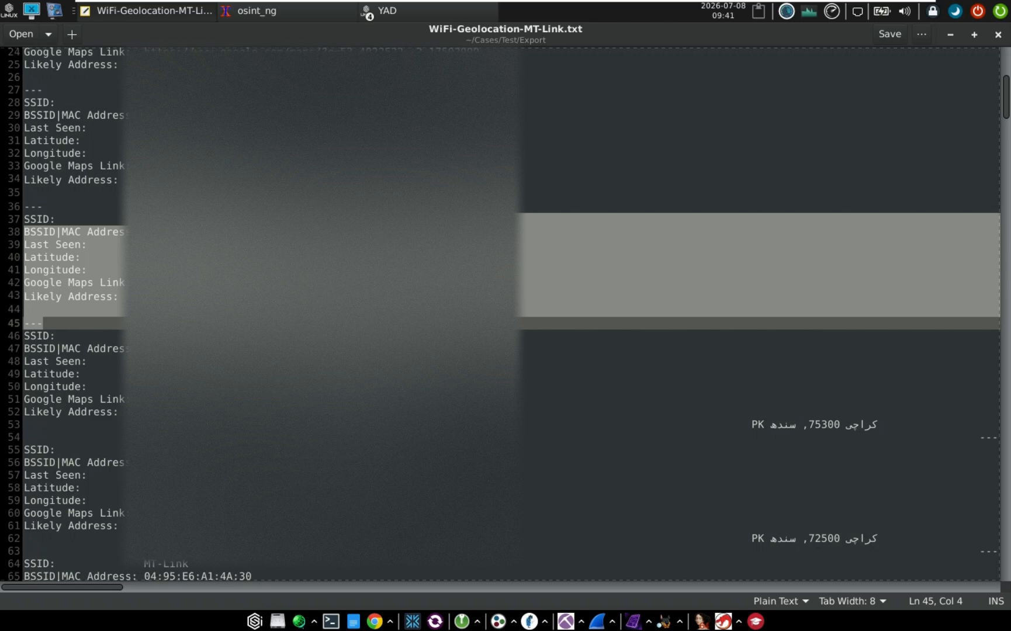
{"action": "left_click_drag", "start_coordinate": [150, 349], "coordinate": [266, 412]}
{"action": "left_click_drag", "start_coordinate": [741, 416], "coordinate": [910, 425]}
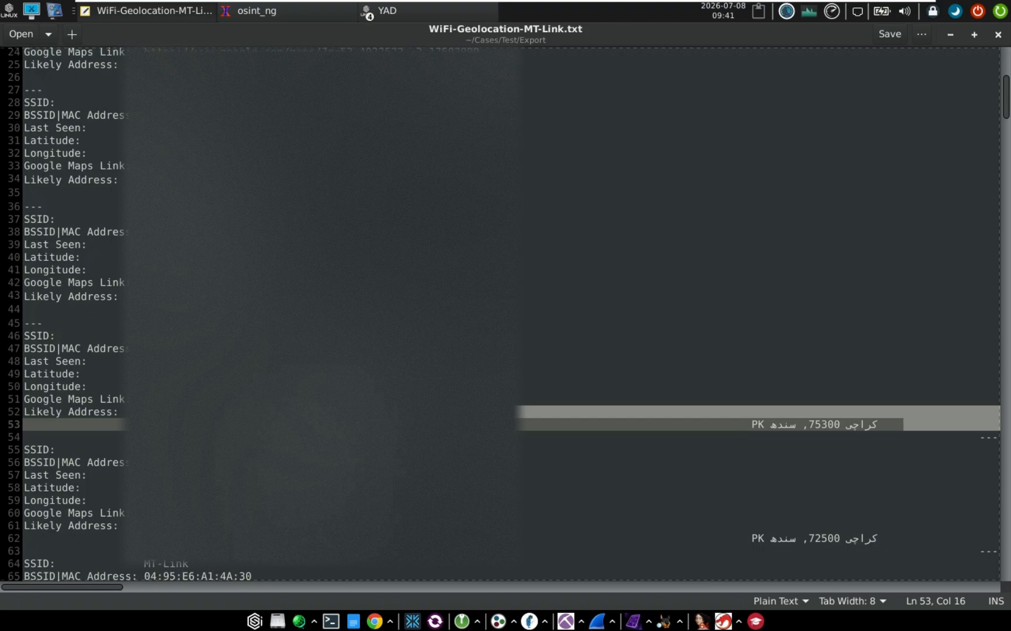
{"action": "left_click_drag", "start_coordinate": [144, 450], "coordinate": [308, 526]}
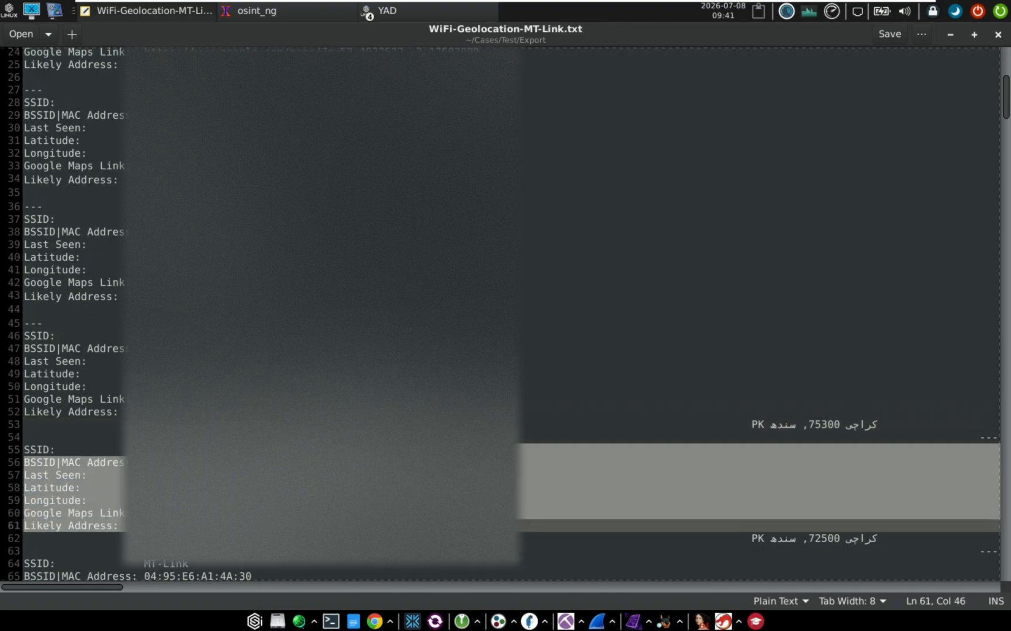
{"action": "scroll", "coordinate": [502, 316], "scroll_direction": "down", "scroll_amount": 2}
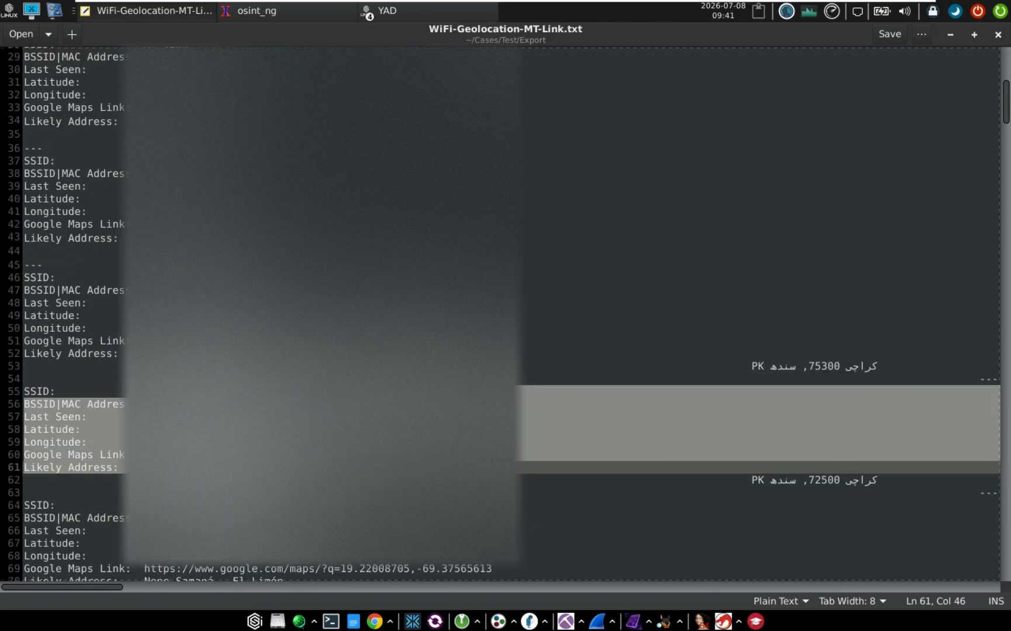
{"action": "scroll", "coordinate": [503, 316], "scroll_direction": "down", "scroll_amount": 20}
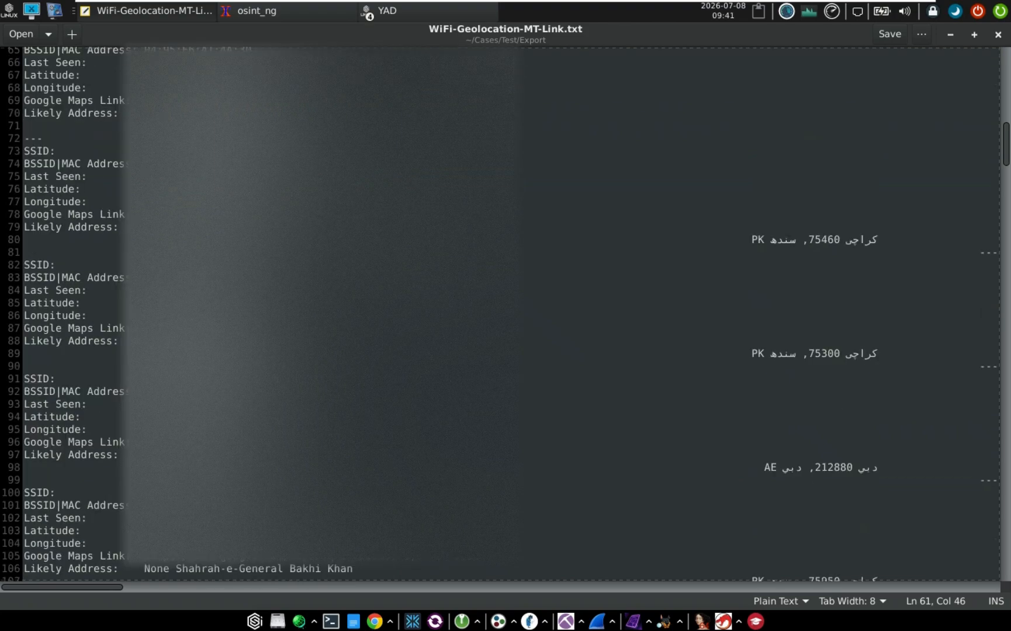
{"action": "scroll", "coordinate": [503, 316], "scroll_direction": "down", "scroll_amount": 9}
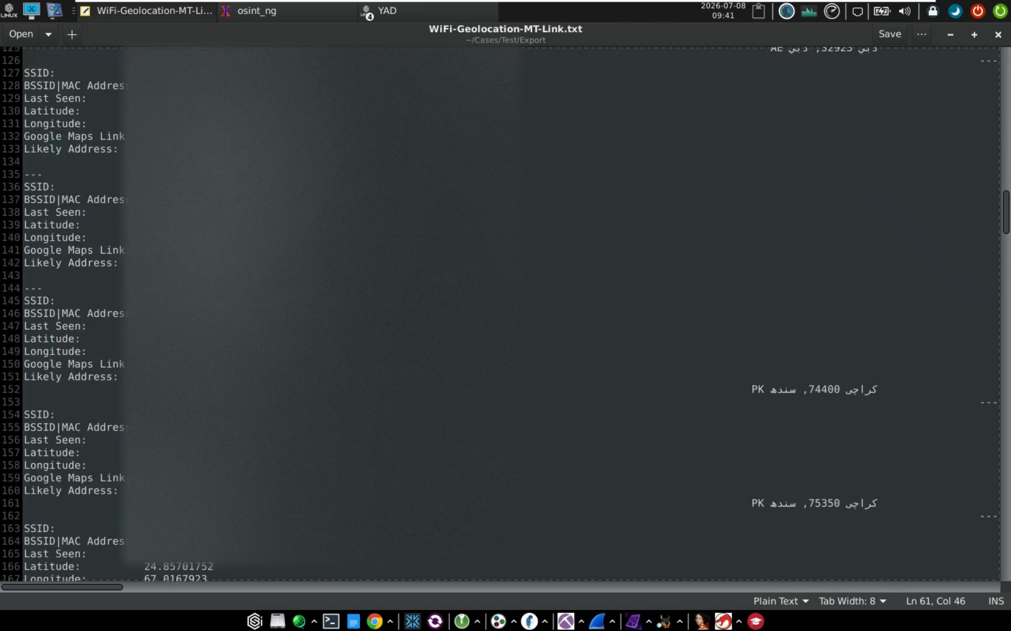
{"action": "left_click_drag", "start_coordinate": [44, 288], "coordinate": [207, 376]}
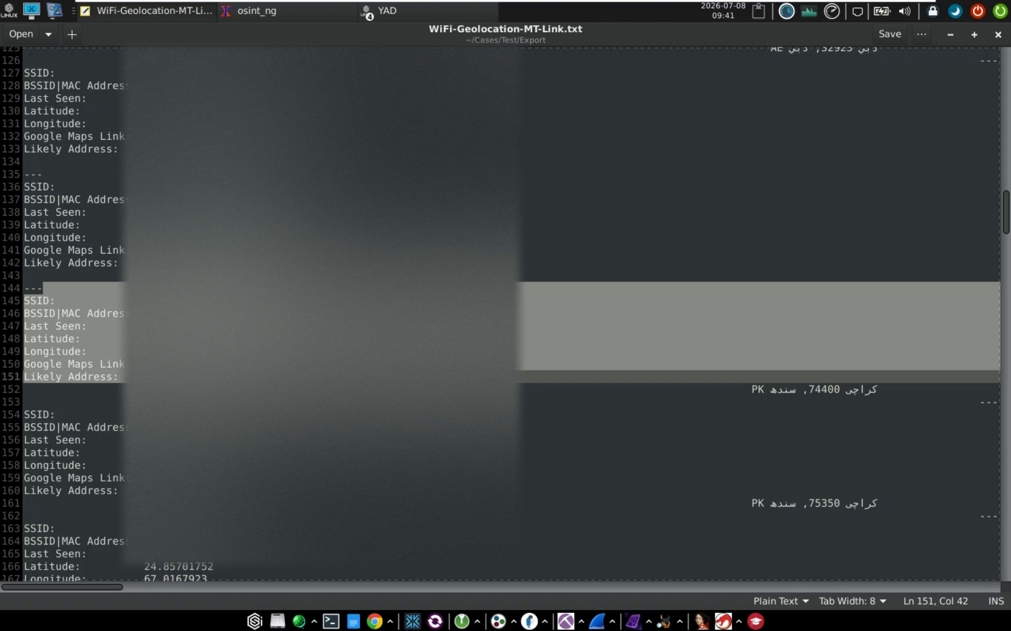
Scroll further down, move lines 369–375 to line 388, and close the file via the save prompt
{"action": "scroll", "coordinate": [503, 315], "scroll_direction": "down", "scroll_amount": 2}
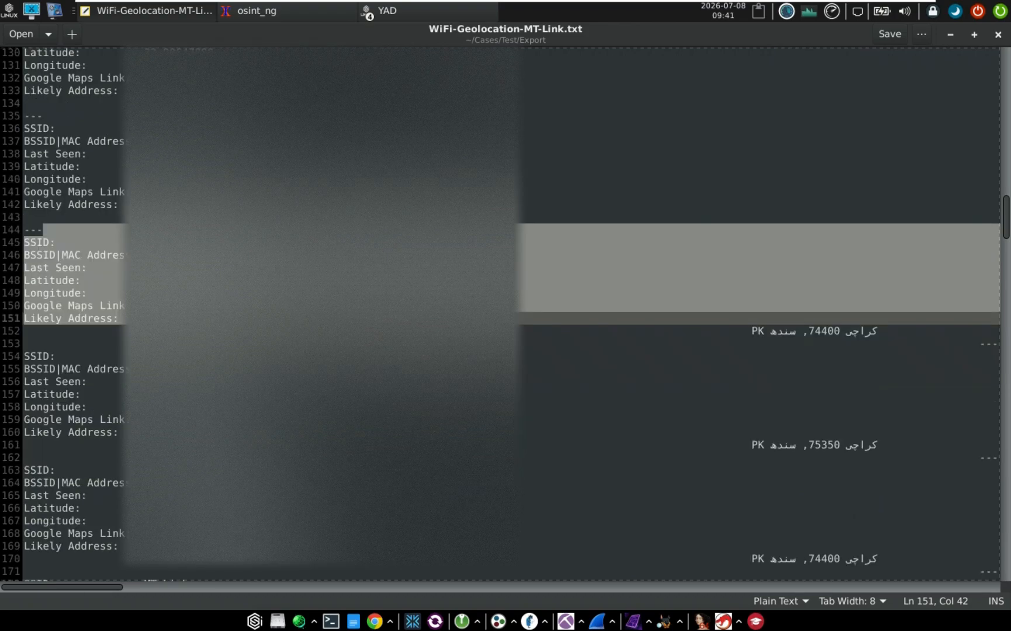
{"action": "scroll", "coordinate": [502, 315], "scroll_direction": "down", "scroll_amount": 13}
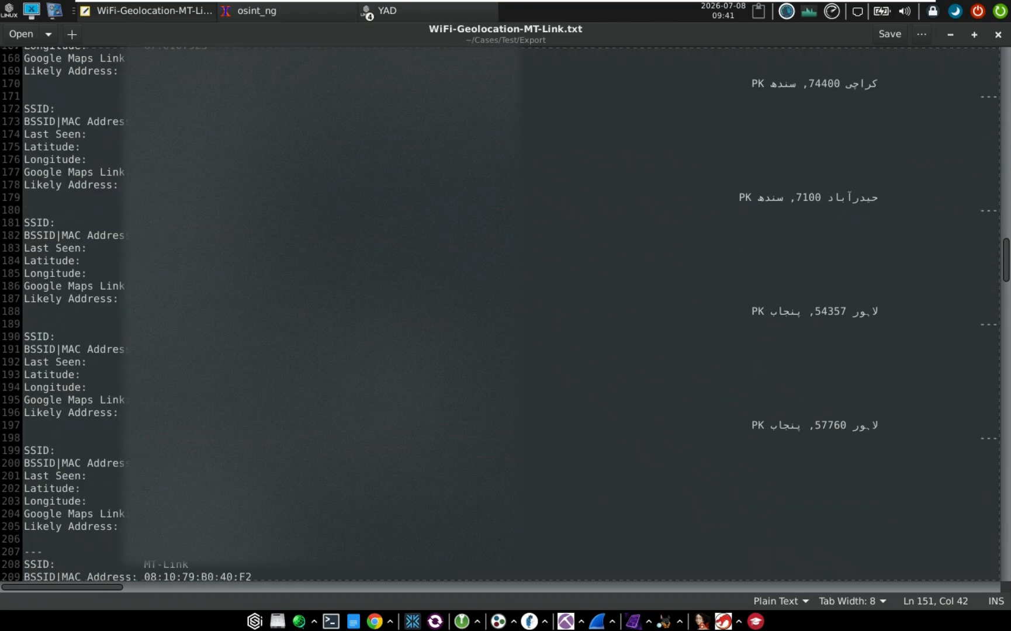
{"action": "scroll", "coordinate": [502, 315], "scroll_direction": "down", "scroll_amount": 12}
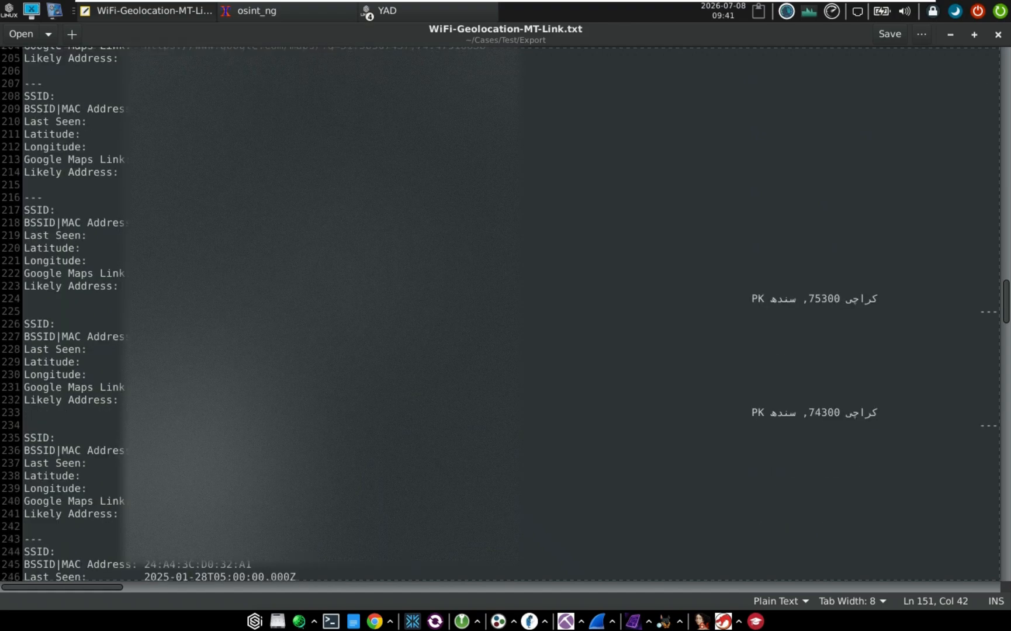
{"action": "scroll", "coordinate": [502, 316], "scroll_direction": "down", "scroll_amount": 5}
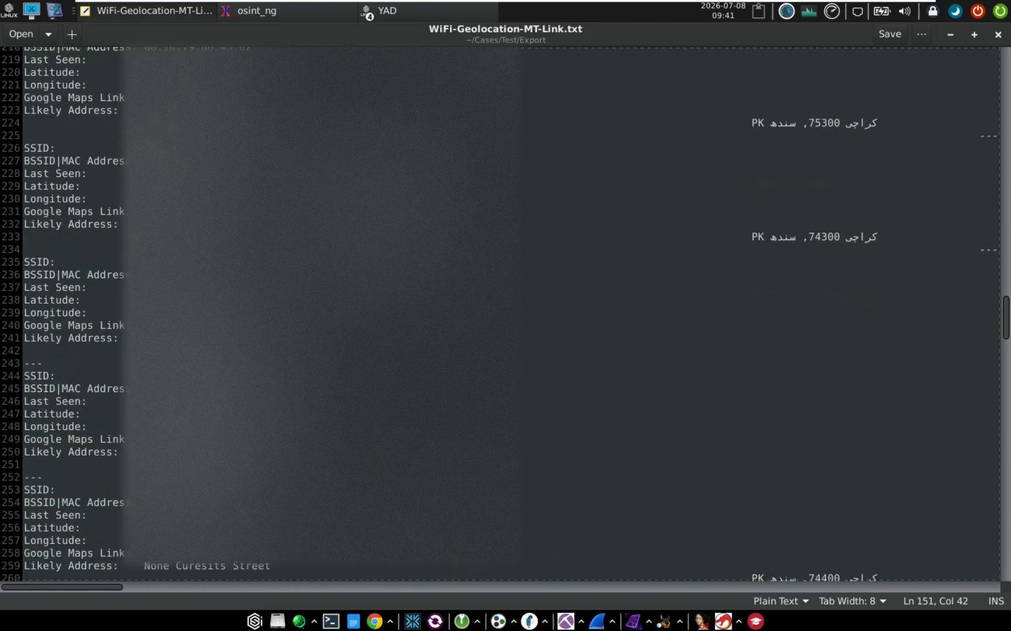
{"action": "scroll", "coordinate": [503, 315], "scroll_direction": "down", "scroll_amount": 12}
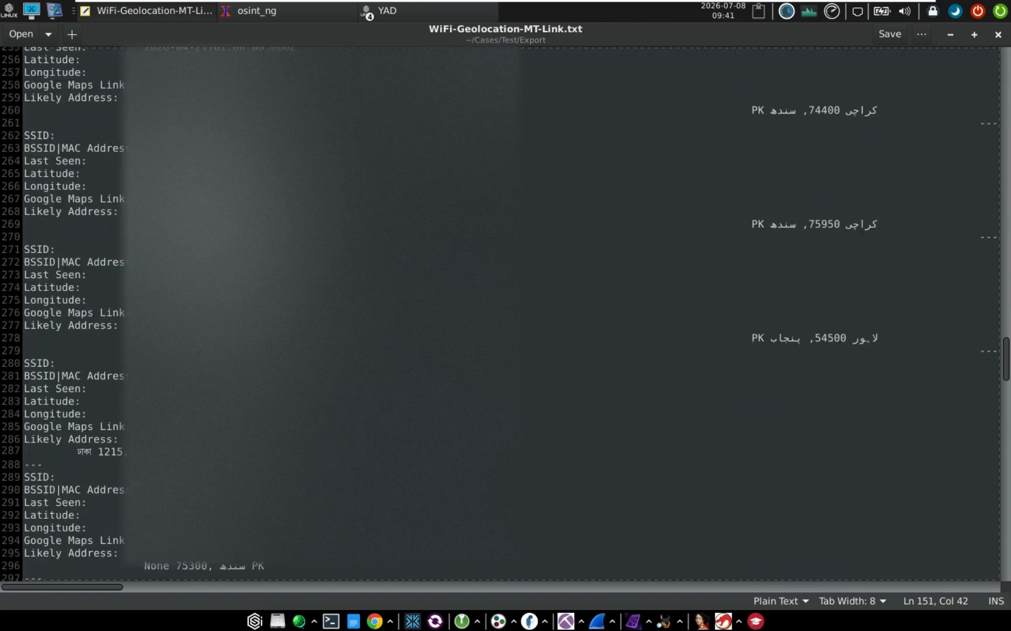
{"action": "scroll", "coordinate": [503, 316], "scroll_direction": "down", "scroll_amount": 3}
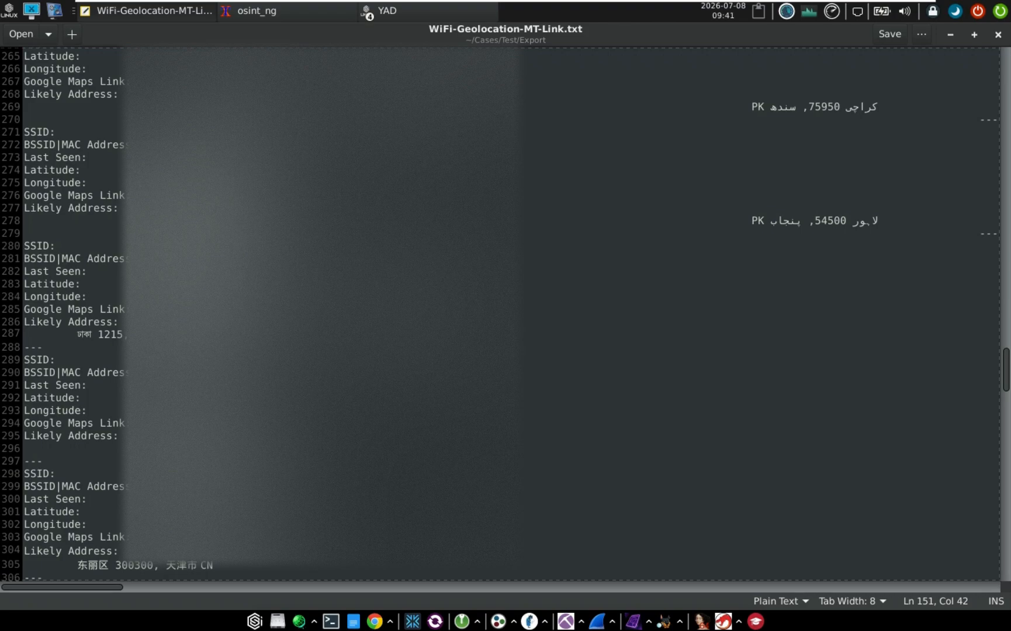
{"action": "scroll", "coordinate": [503, 316], "scroll_direction": "down", "scroll_amount": 15}
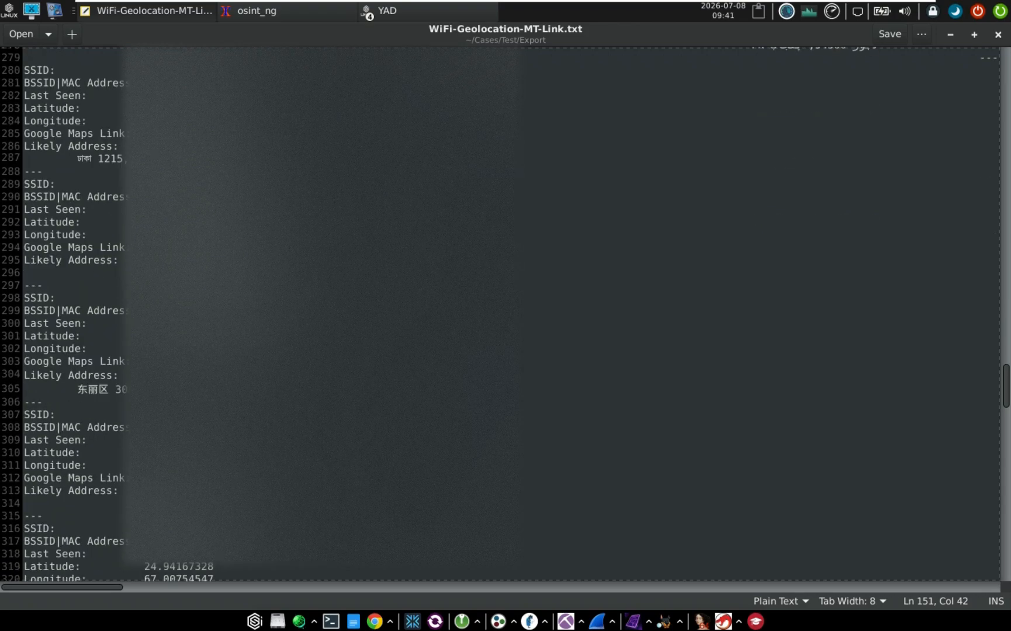
{"action": "scroll", "coordinate": [502, 316], "scroll_direction": "down", "scroll_amount": 8}
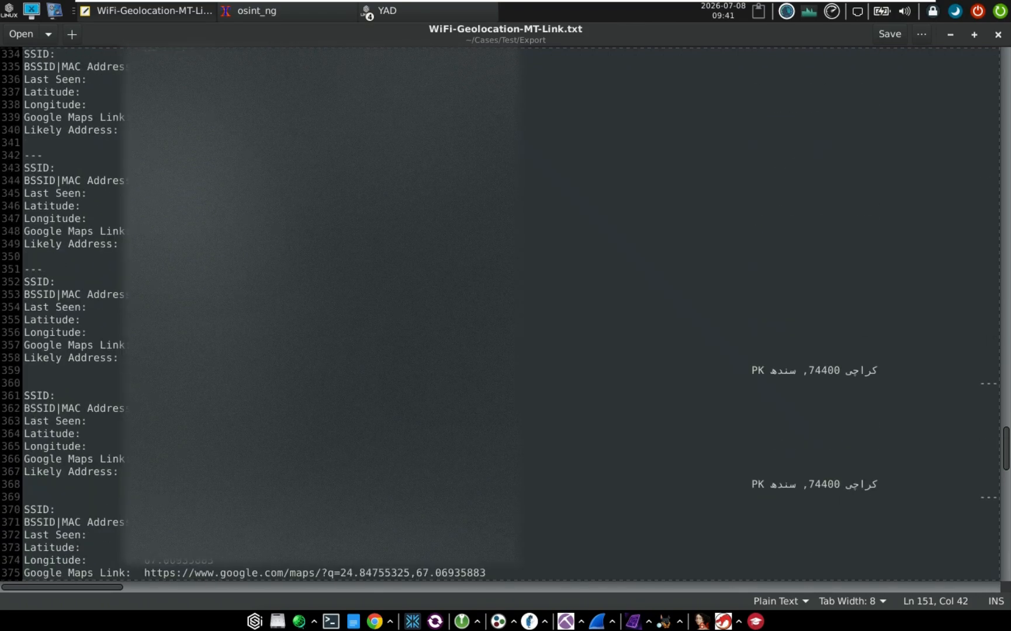
{"action": "scroll", "coordinate": [502, 316], "scroll_direction": "down", "scroll_amount": 2}
{"action": "scroll", "coordinate": [568, 219], "scroll_direction": "down", "scroll_amount": 8}
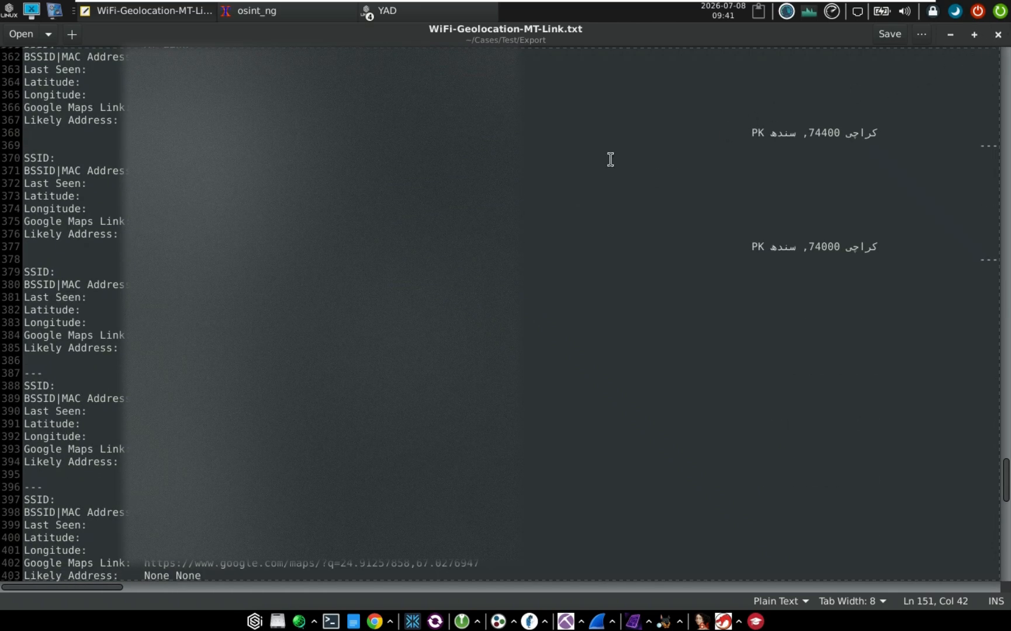
{"action": "left_click_drag", "start_coordinate": [143, 146], "coordinate": [220, 222]}
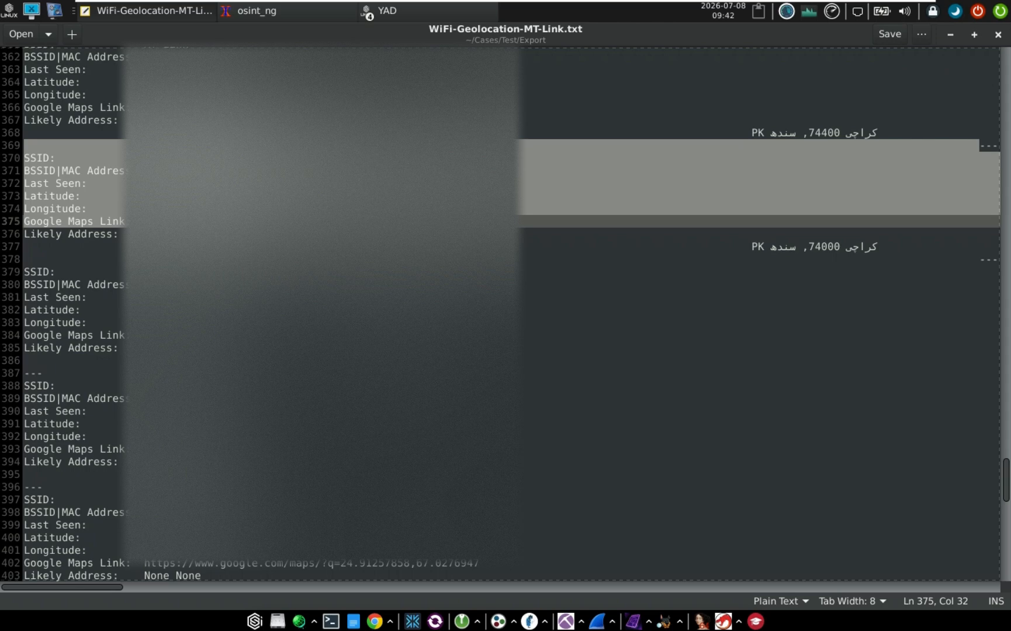
{"action": "left_click_drag", "start_coordinate": [286, 196], "coordinate": [249, 386]}
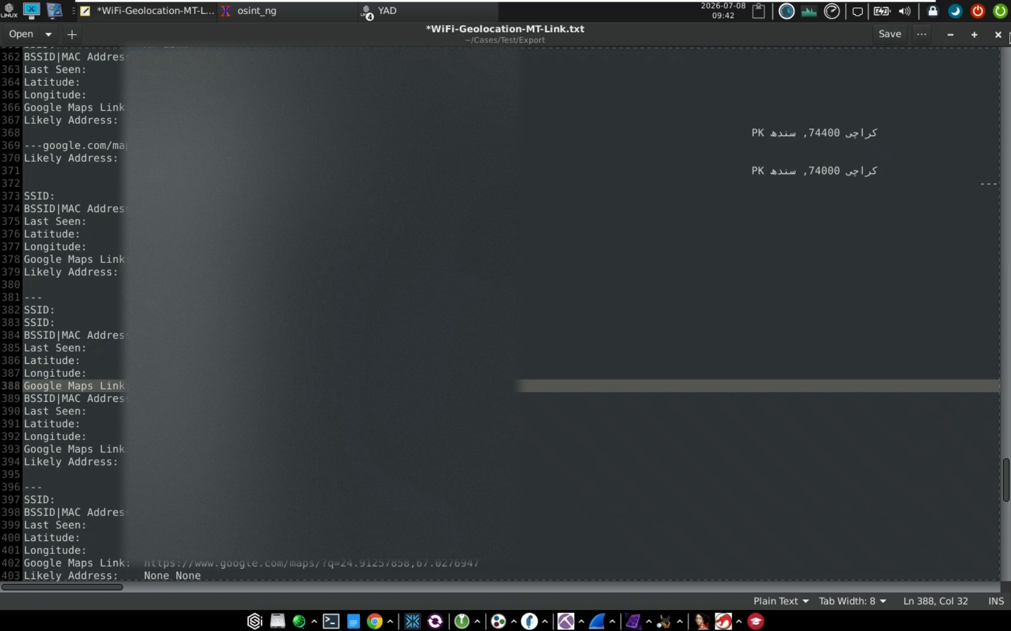
{"action": "left_click", "coordinate": [998, 34]}
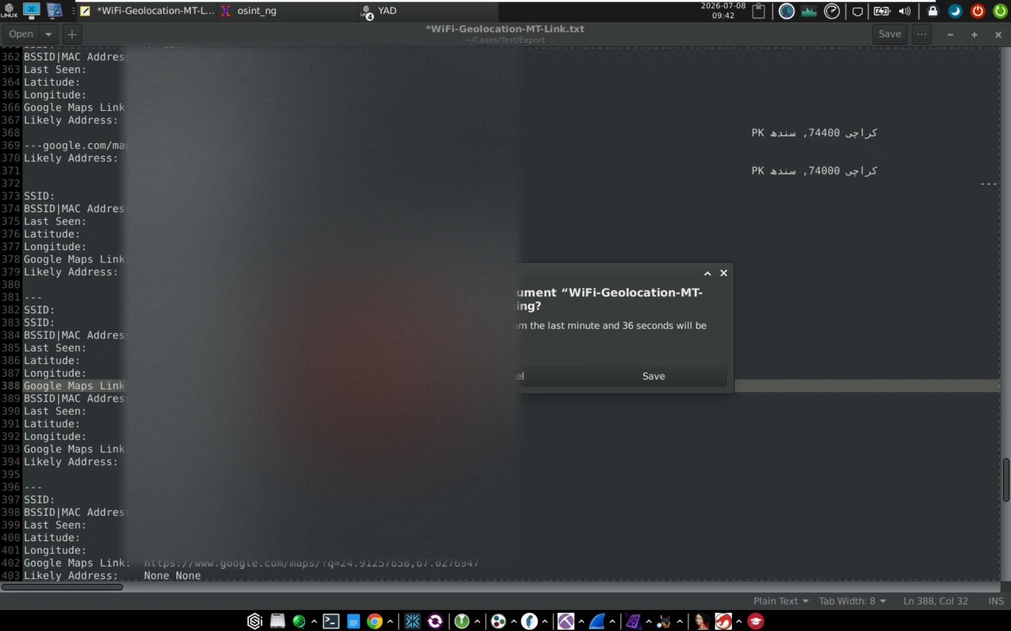
{"action": "left_click", "coordinate": [374, 377]}
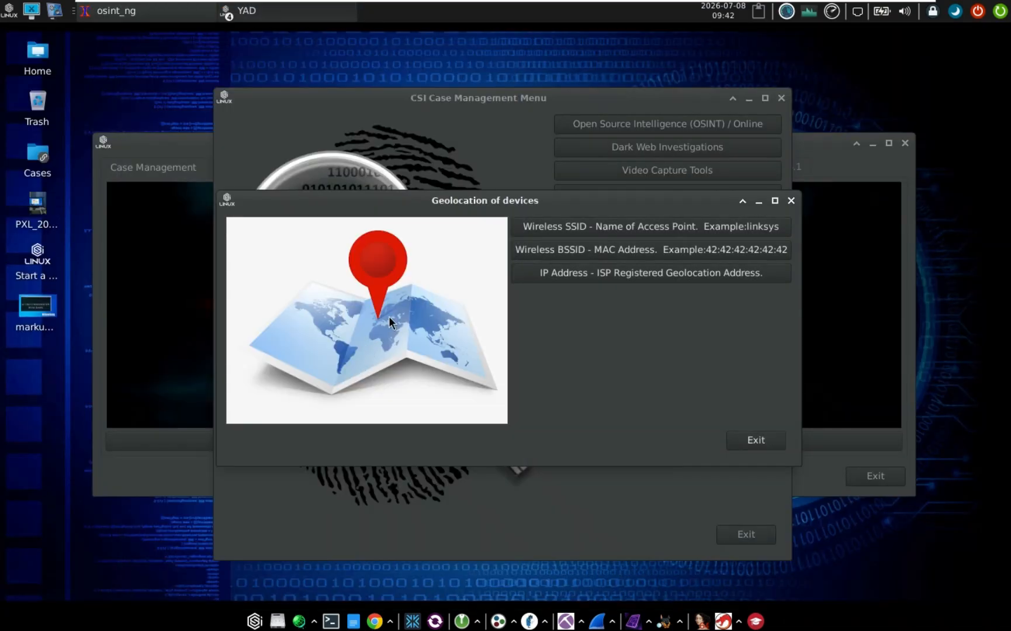
Close the Geolocation of devices window, open Social Media (SOCMINT) tools, and shift that window up-left
{"action": "left_click", "coordinate": [791, 201]}
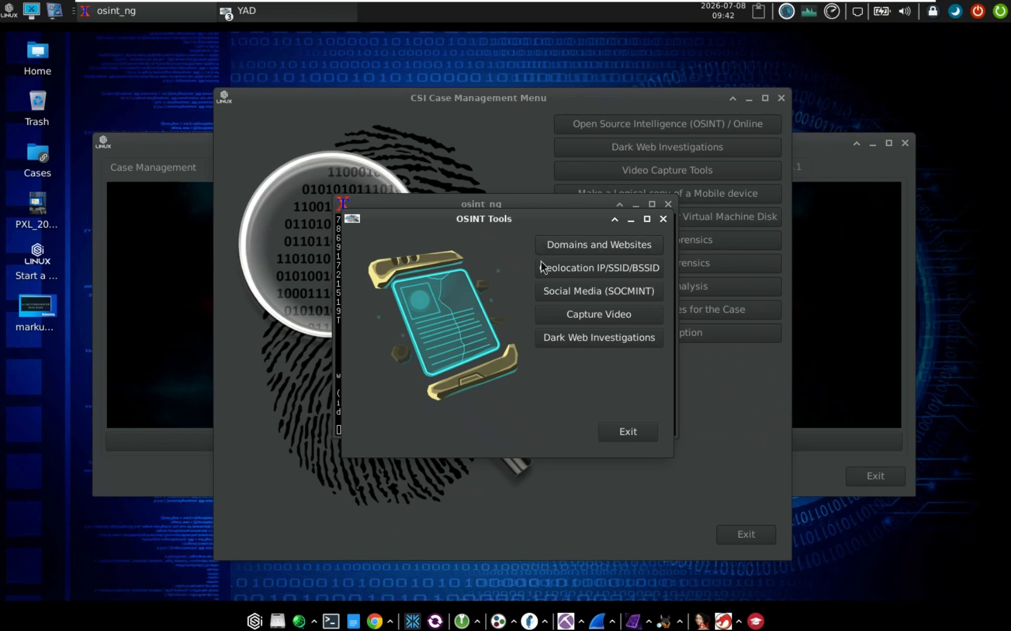
{"action": "left_click", "coordinate": [578, 294]}
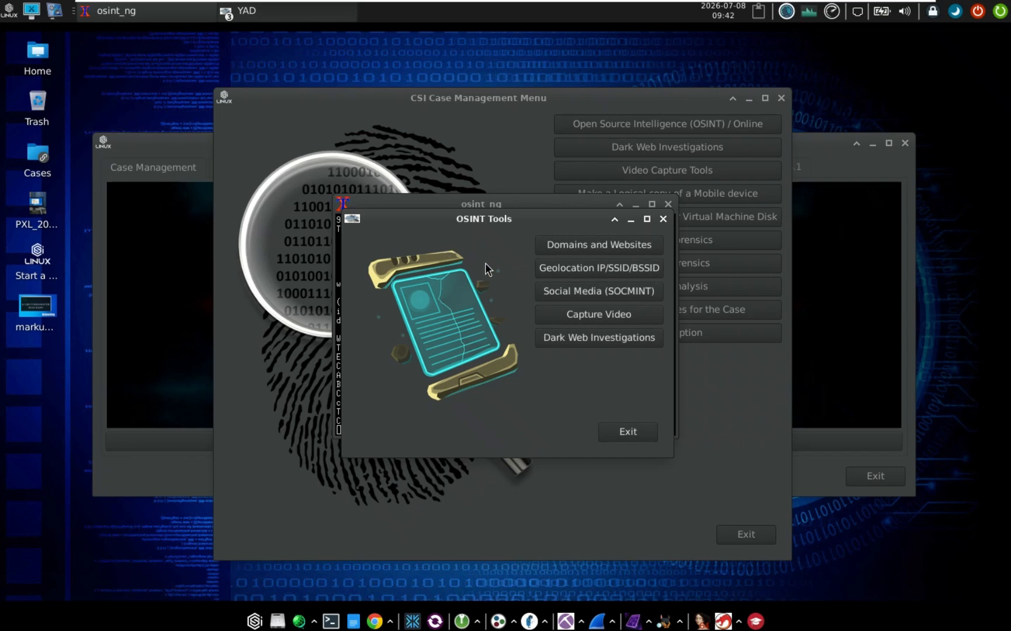
{"action": "left_click_drag", "start_coordinate": [477, 116], "coordinate": [460, 102]}
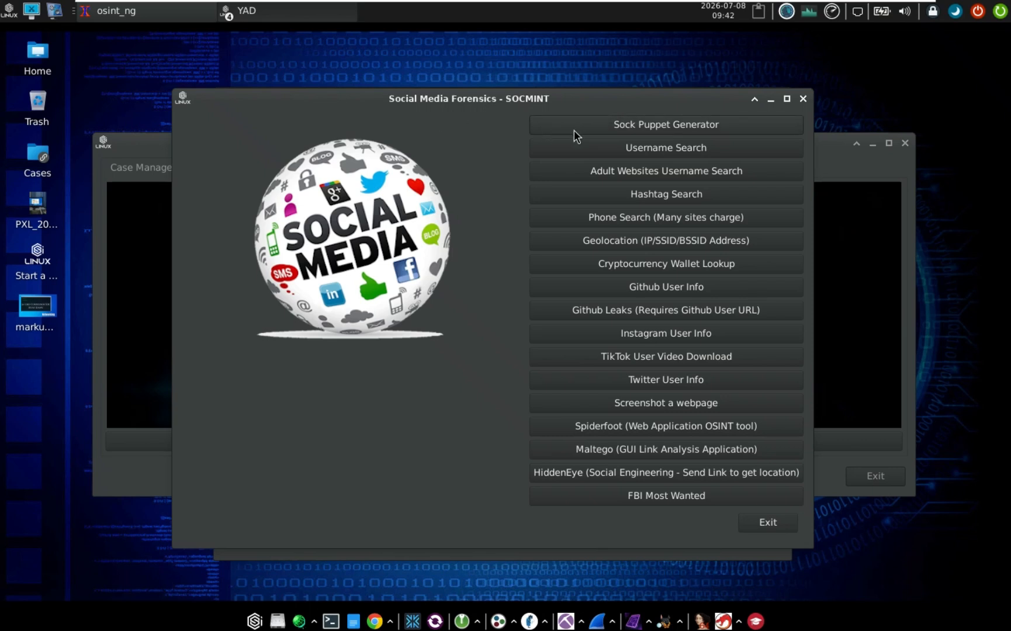
Run an osint_ng Username Search for the target username
{"action": "left_click", "coordinate": [648, 148]}
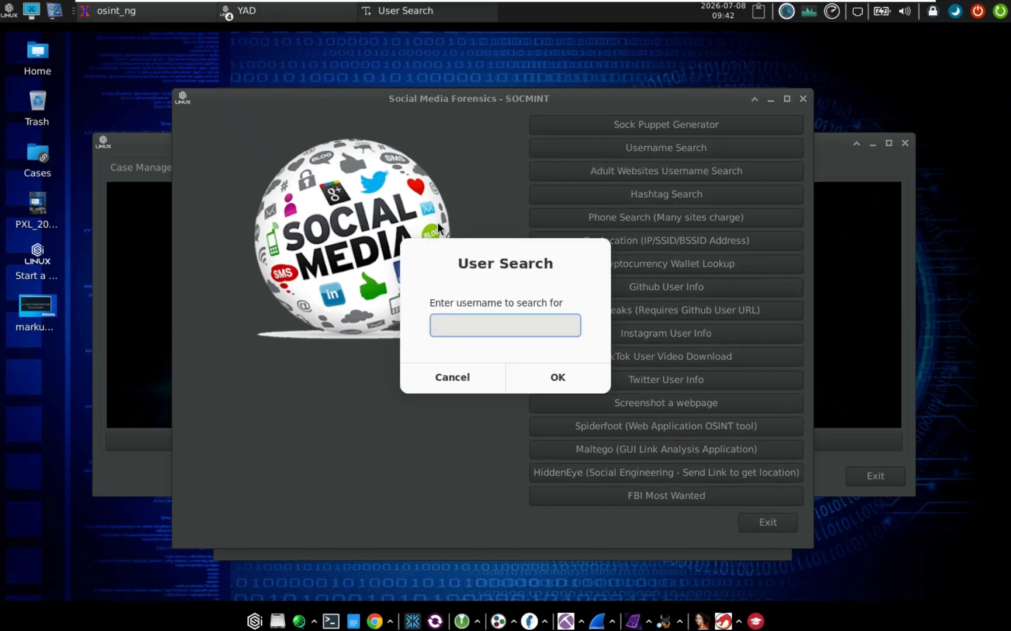
{"action": "left_click", "coordinate": [554, 378]}
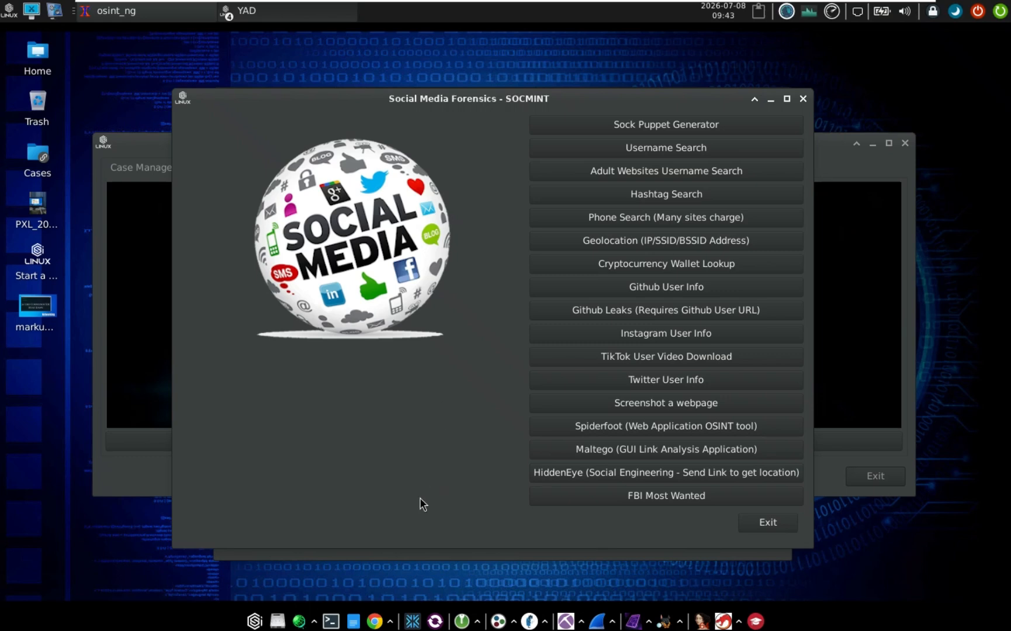
Cycle through the CSI Case Management windows and bring Social Media Forensics back to the front
{"action": "left_click_drag", "start_coordinate": [450, 101], "coordinate": [529, 107]}
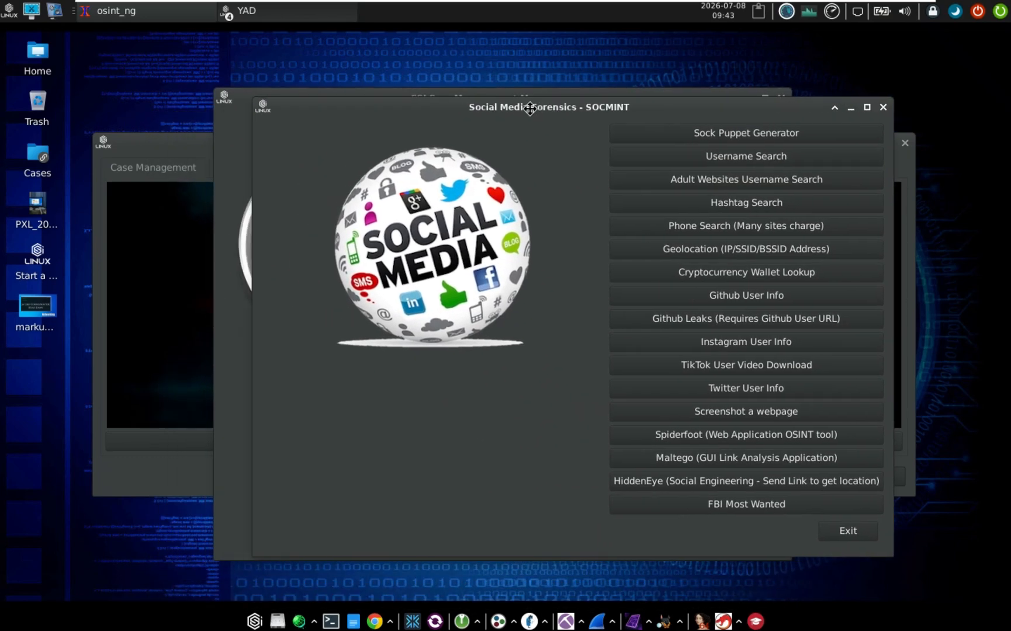
{"action": "left_click", "coordinate": [330, 10]}
{"action": "left_click", "coordinate": [307, 49]}
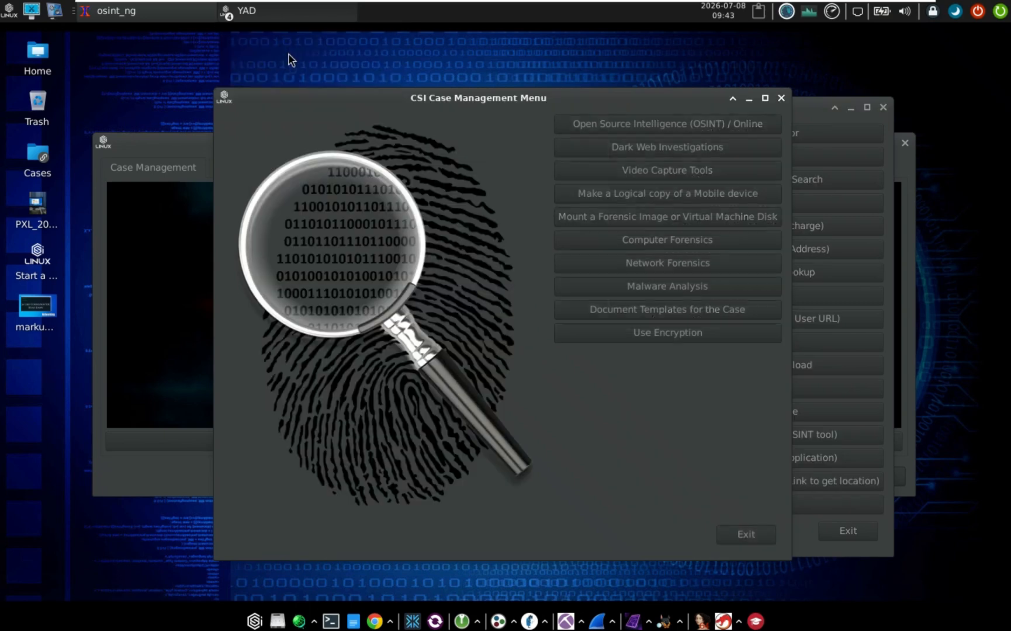
{"action": "left_click", "coordinate": [289, 18]}
{"action": "left_click", "coordinate": [287, 40]}
{"action": "left_click", "coordinate": [292, 13]}
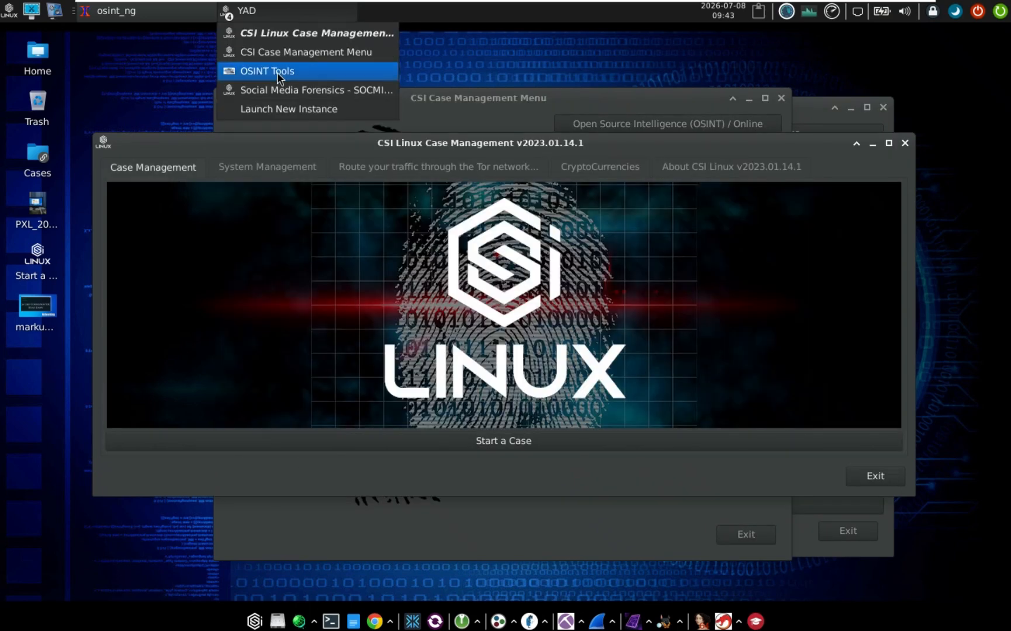
{"action": "left_click", "coordinate": [270, 96]}
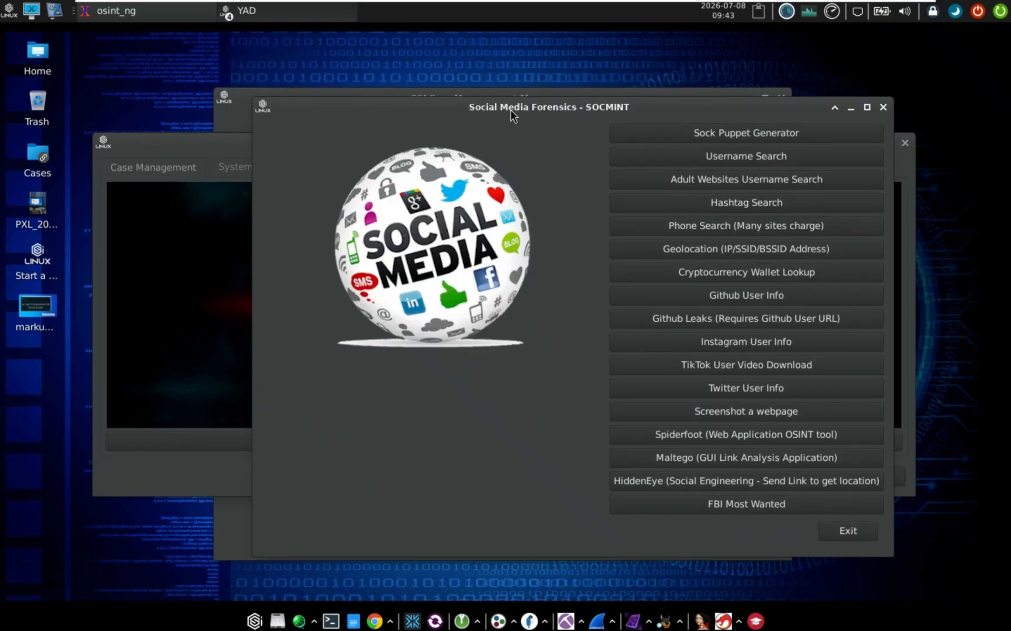
{"action": "left_click_drag", "start_coordinate": [515, 117], "coordinate": [417, 177]}
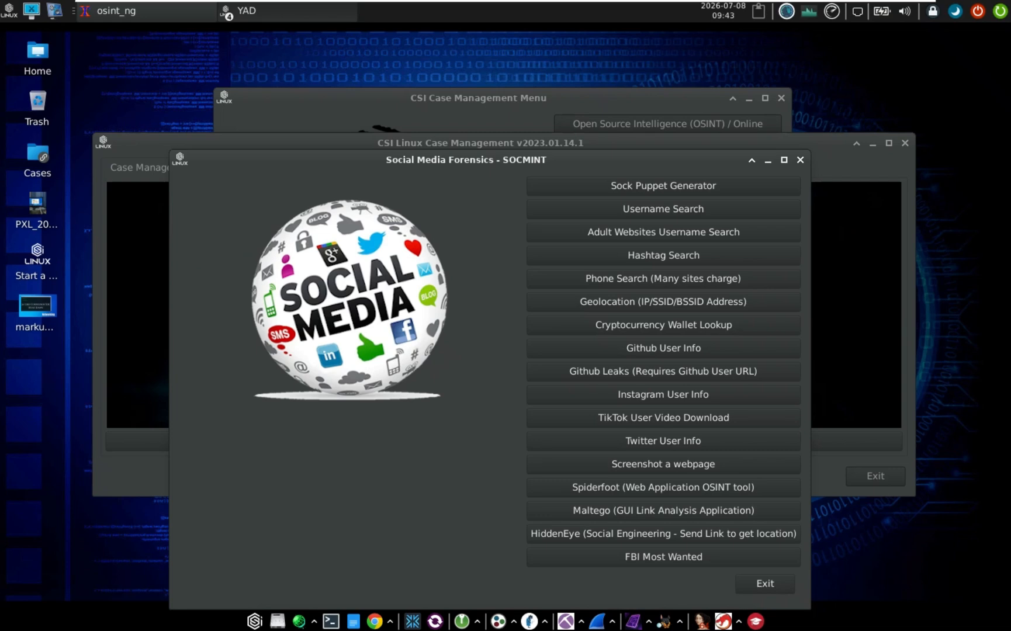
Bring the osint_ng search output forward, move it left, and scroll back through the results
{"action": "left_click", "coordinate": [134, 11]}
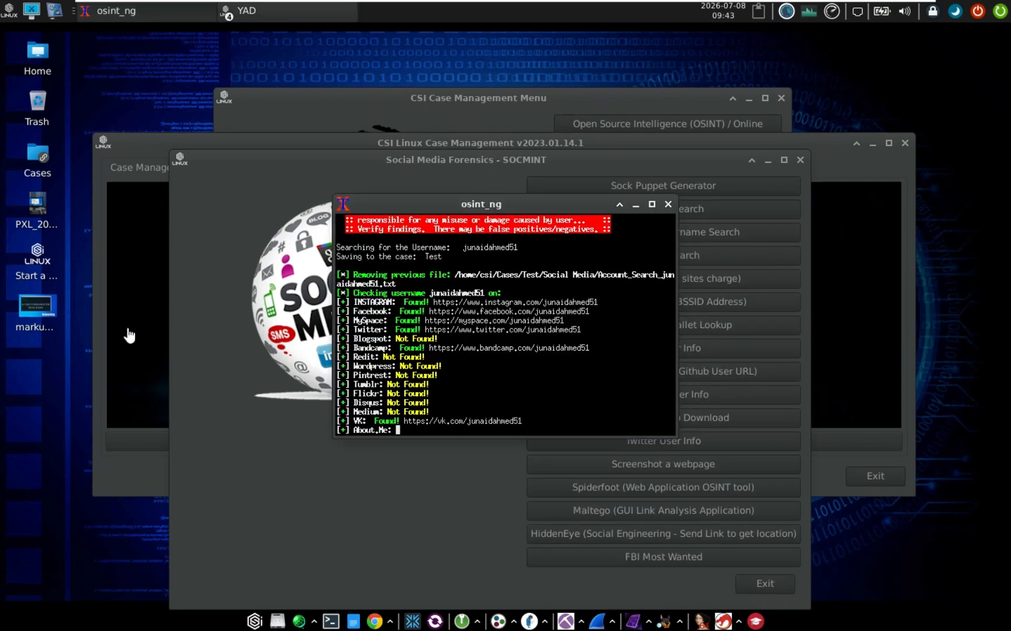
{"action": "left_click_drag", "start_coordinate": [475, 208], "coordinate": [323, 177]}
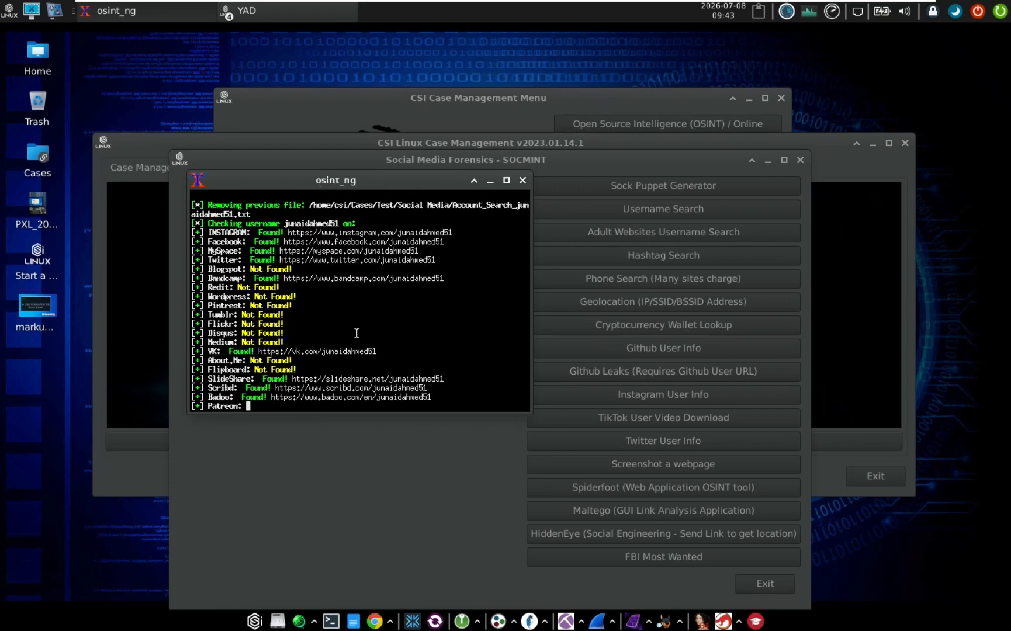
{"action": "scroll", "coordinate": [357, 333], "scroll_direction": "up", "scroll_amount": 2}
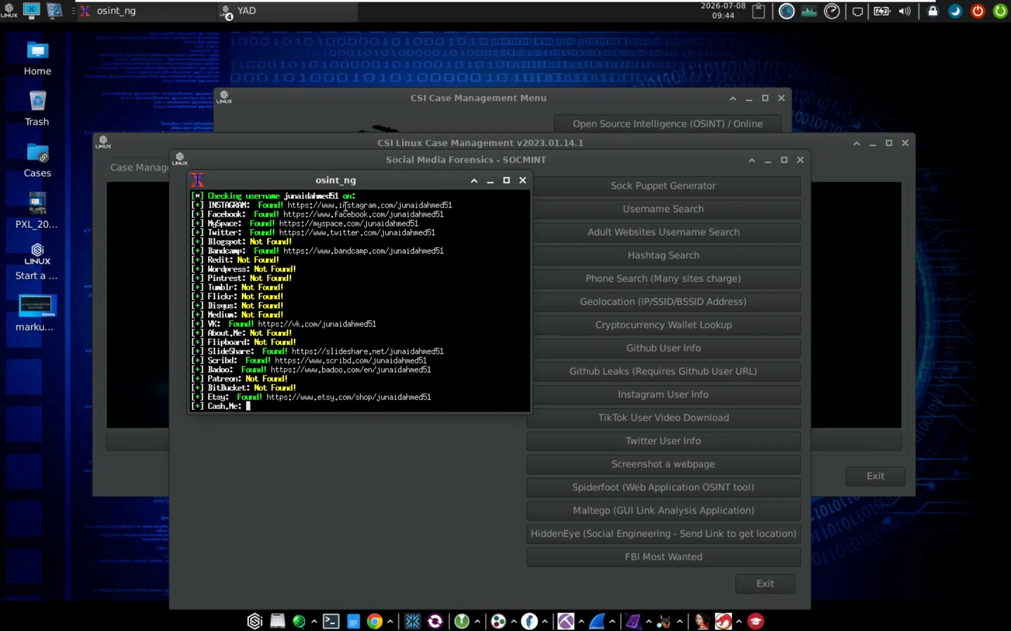
{"action": "scroll", "coordinate": [367, 251], "scroll_direction": "up", "scroll_amount": 3}
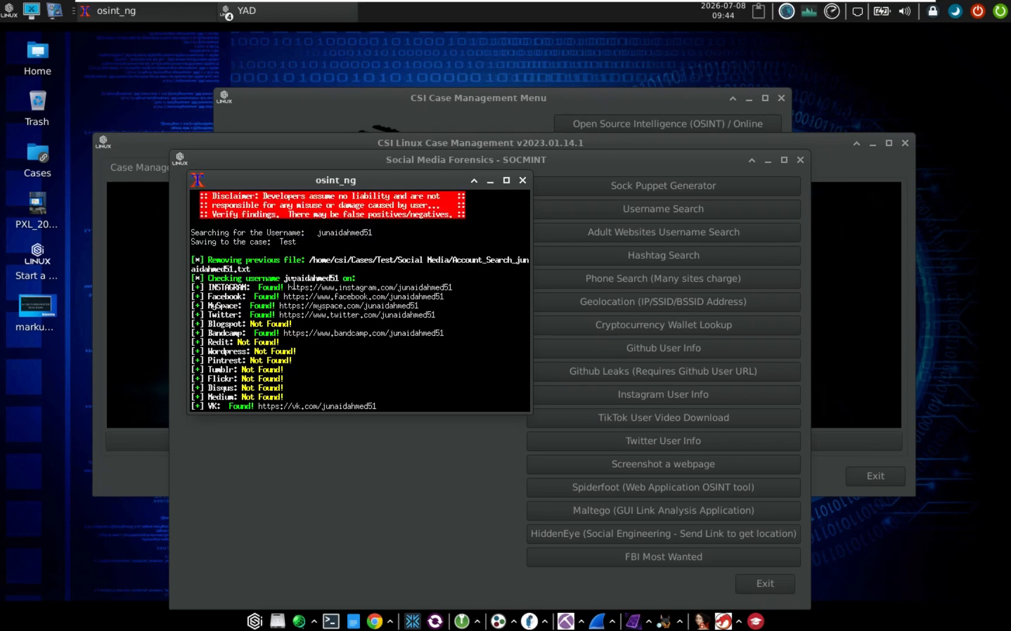
Highlight the Instagram profile link and the not-found sites from GoodReads to Dribble
{"action": "left_click_drag", "start_coordinate": [304, 287], "coordinate": [452, 286]}
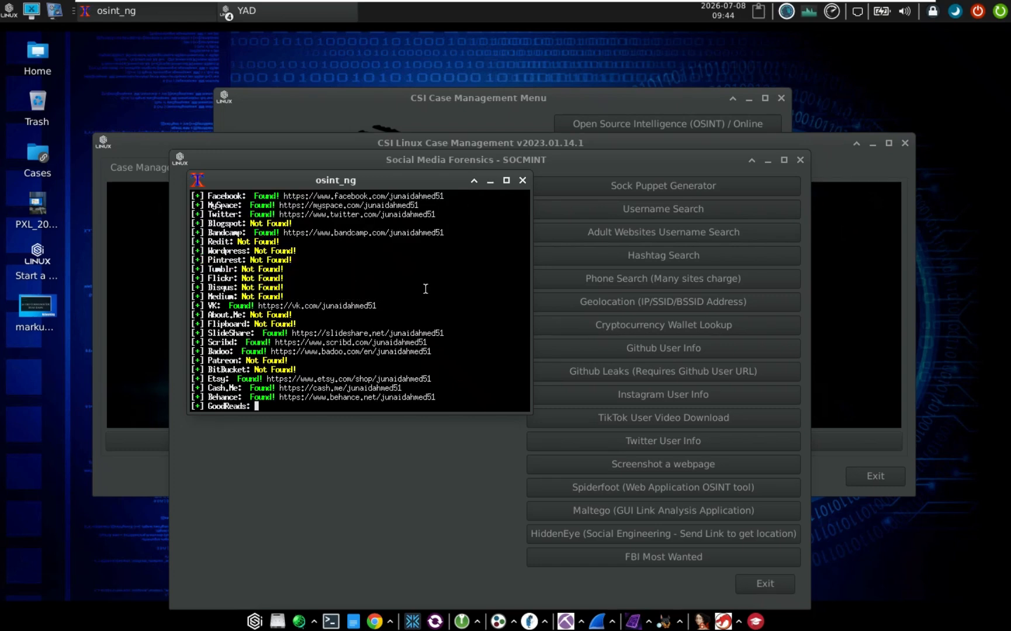
{"action": "scroll", "coordinate": [330, 309], "scroll_direction": "up", "scroll_amount": 3}
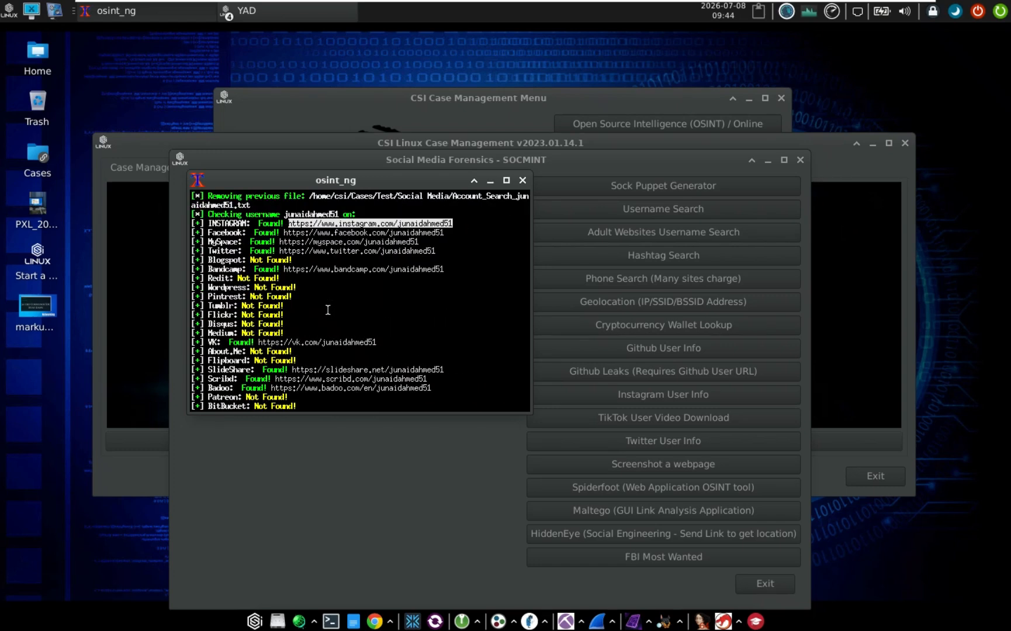
{"action": "scroll", "coordinate": [319, 231], "scroll_direction": "up", "scroll_amount": 3}
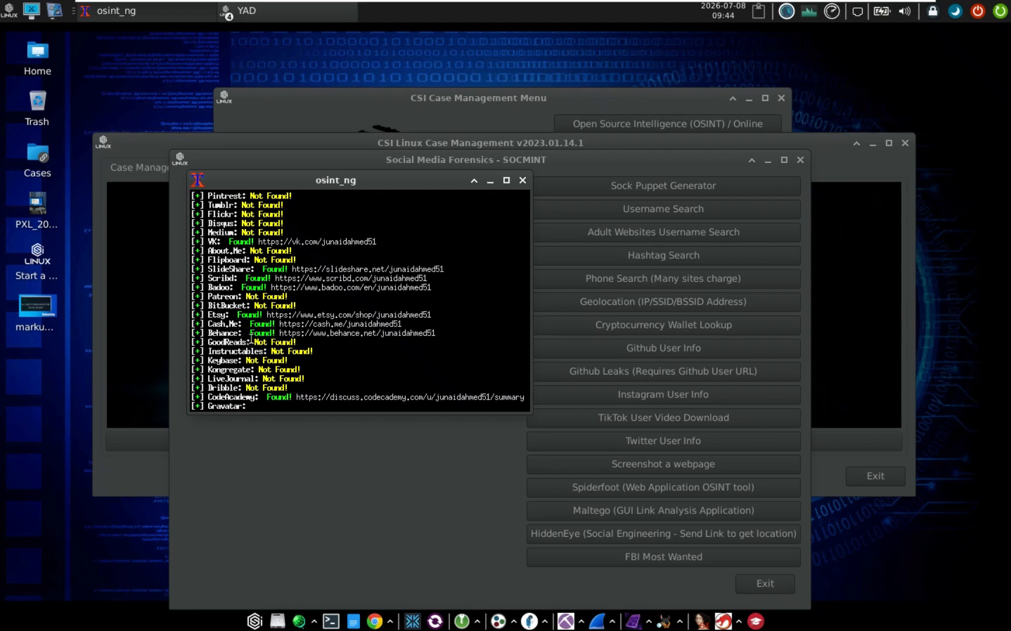
{"action": "left_click_drag", "start_coordinate": [251, 342], "coordinate": [293, 386]}
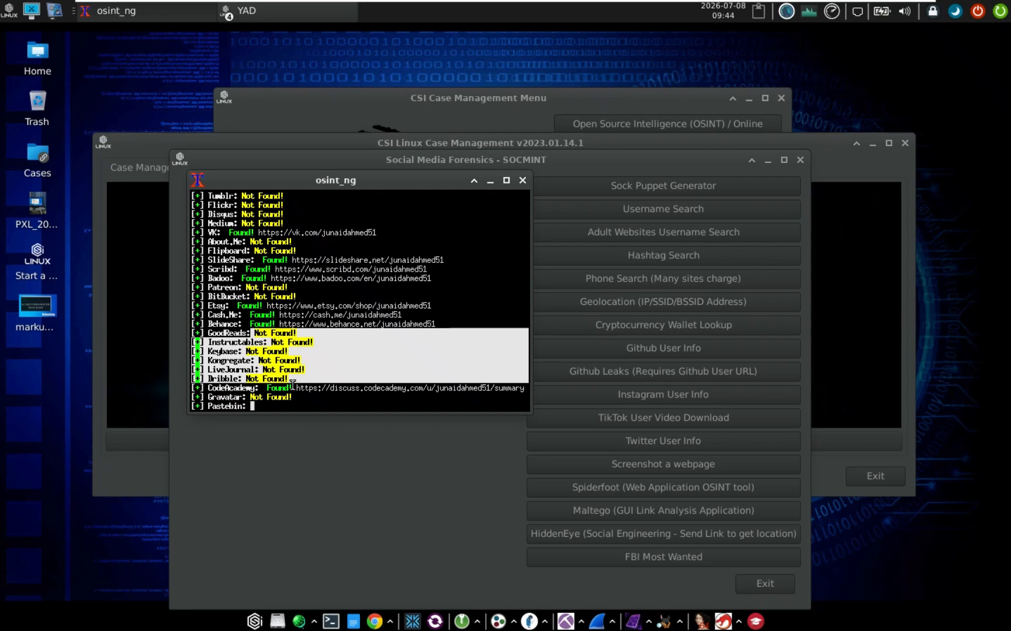
{"action": "left_click", "coordinate": [288, 347]}
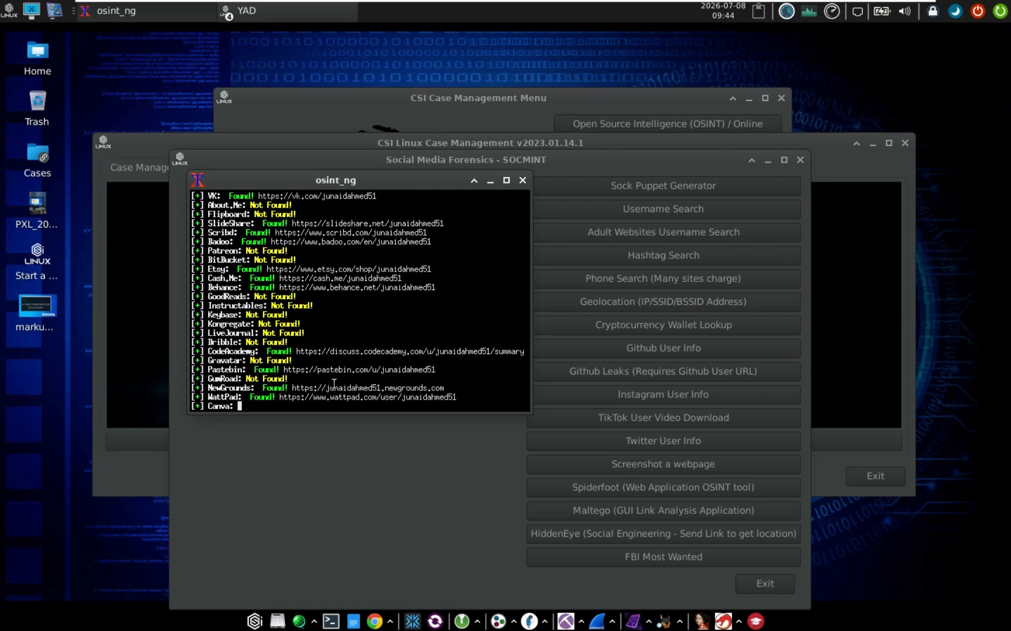
{"action": "scroll", "coordinate": [334, 382], "scroll_direction": "up", "scroll_amount": 5}
{"action": "scroll", "coordinate": [334, 383], "scroll_direction": "up", "scroll_amount": 3}
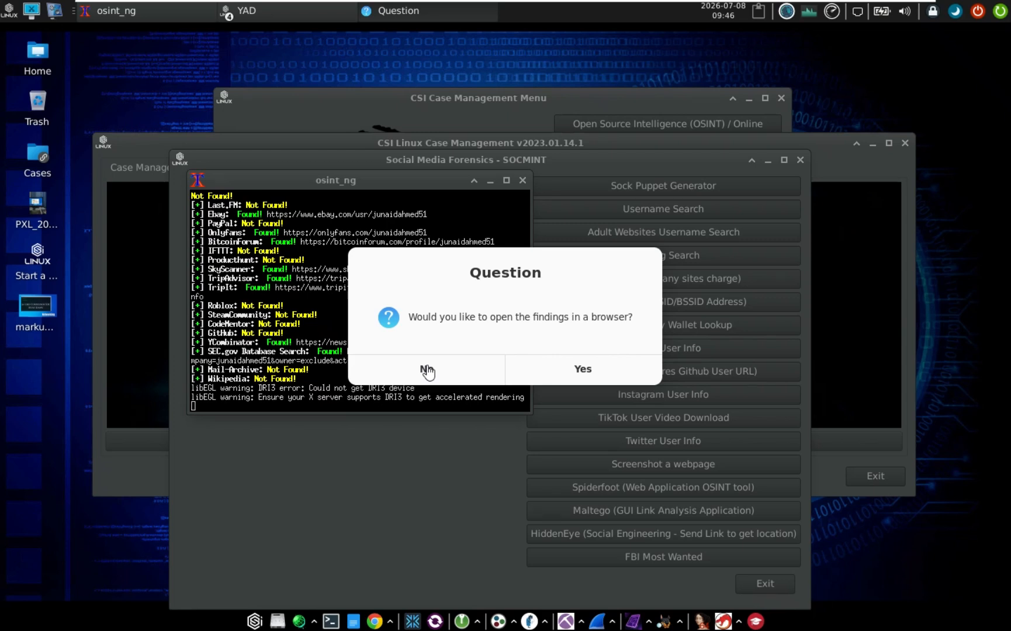
Answer No to browser viewing, cancel the repeat username prompt, and raise the SOCMINT window
{"action": "left_click", "coordinate": [428, 371]}
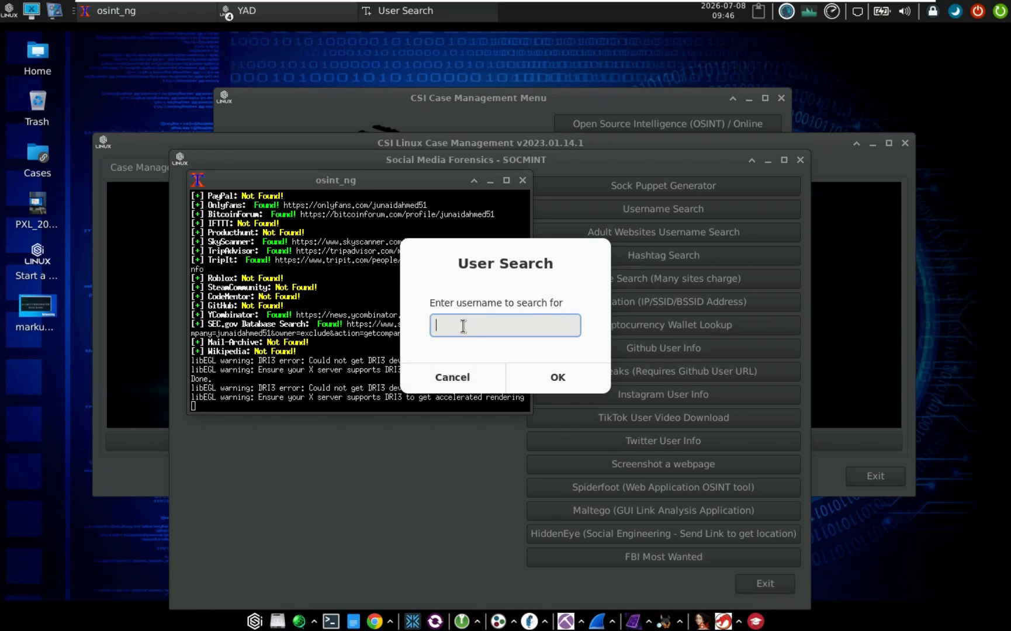
{"action": "left_click", "coordinate": [453, 377]}
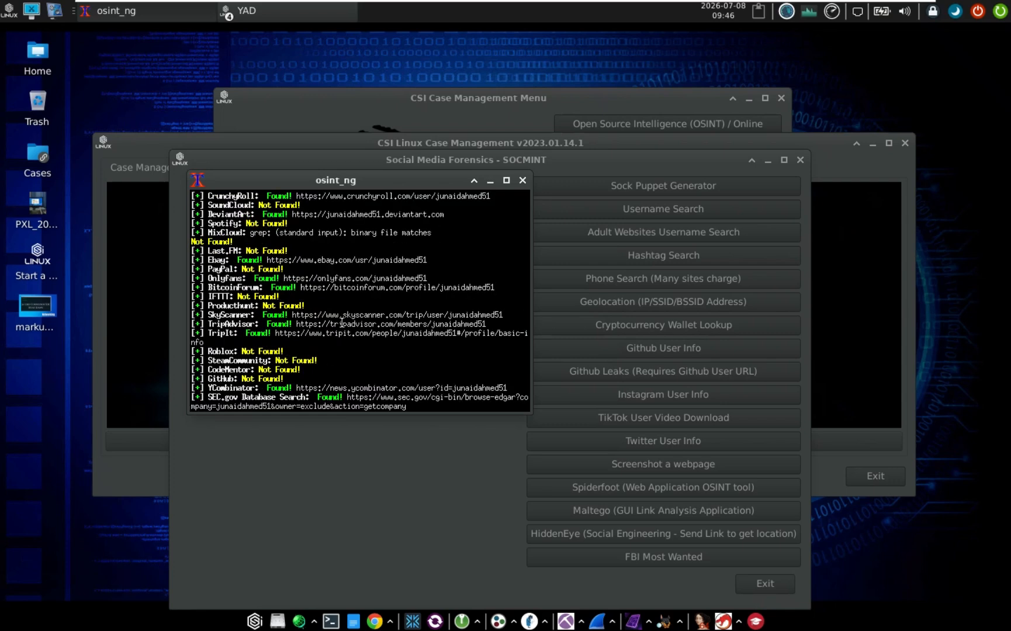
{"action": "scroll", "coordinate": [342, 324], "scroll_direction": "up", "scroll_amount": 10}
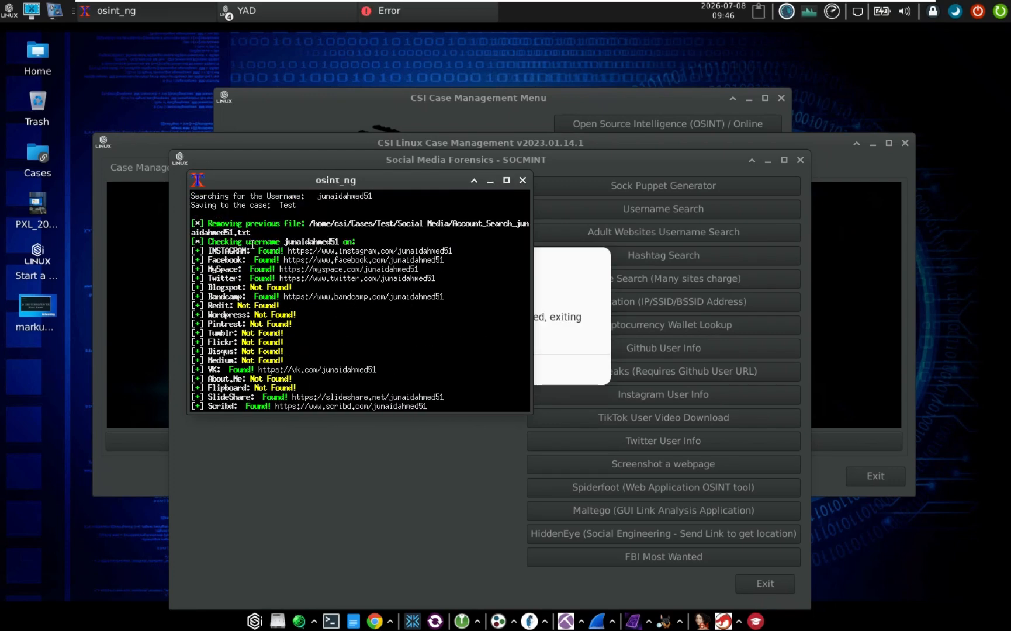
{"action": "left_click_drag", "start_coordinate": [252, 241], "coordinate": [349, 422]}
{"action": "scroll", "coordinate": [343, 384], "scroll_direction": "down", "scroll_amount": 4}
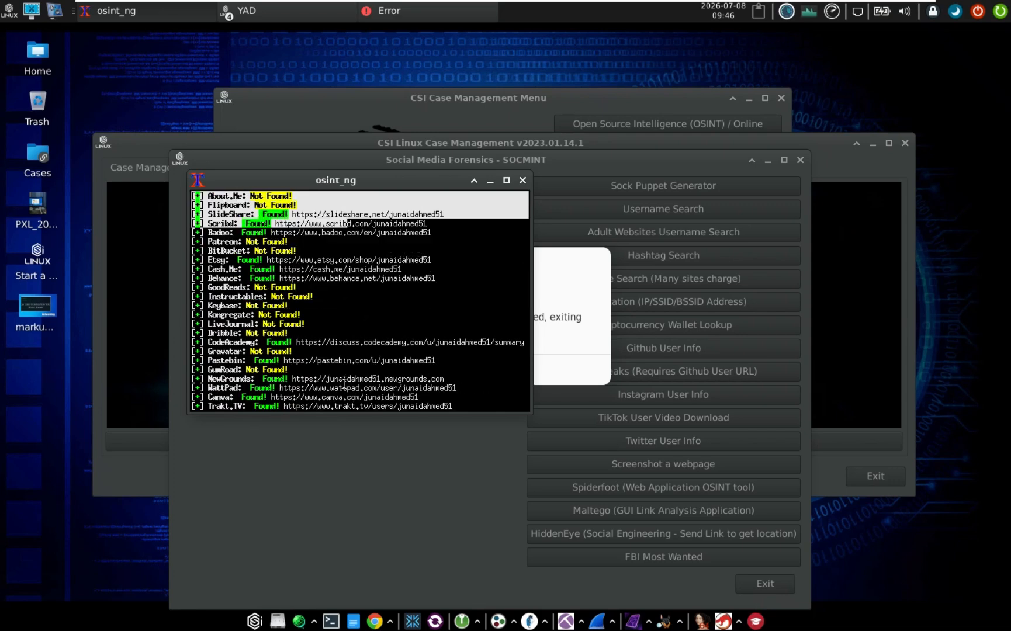
{"action": "left_click", "coordinate": [341, 292]}
{"action": "left_click", "coordinate": [561, 171]}
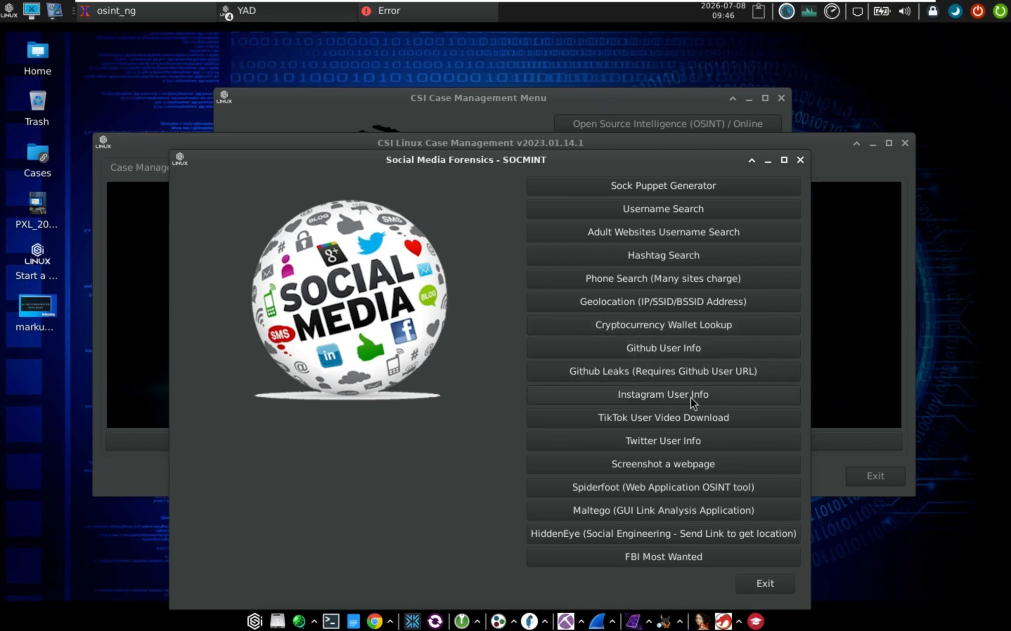
{"action": "left_click", "coordinate": [676, 397]}
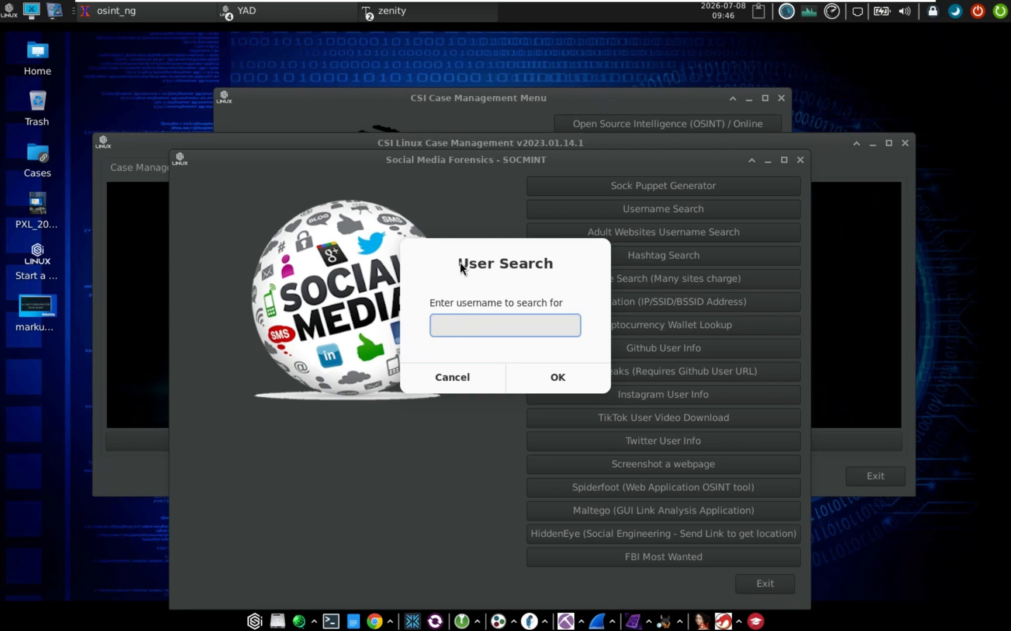
{"action": "key", "text": "Return"}
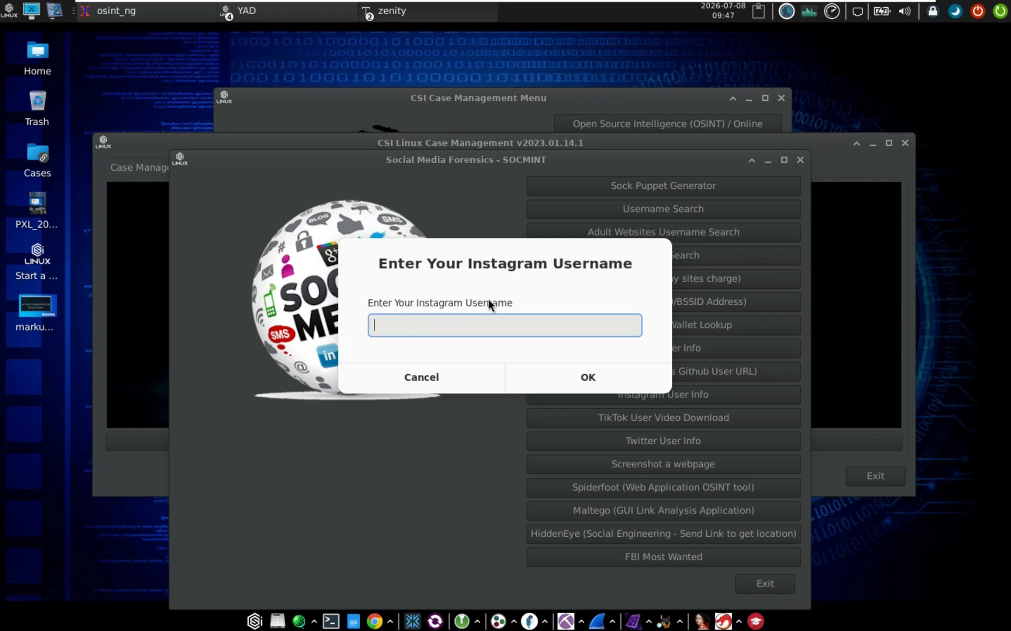
{"action": "left_click", "coordinate": [427, 380]}
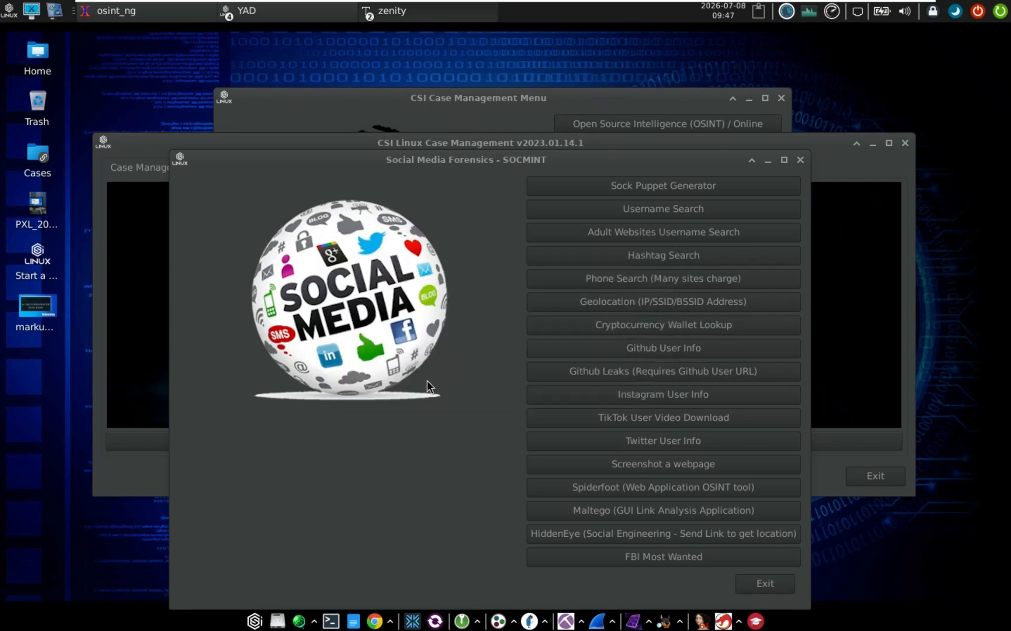
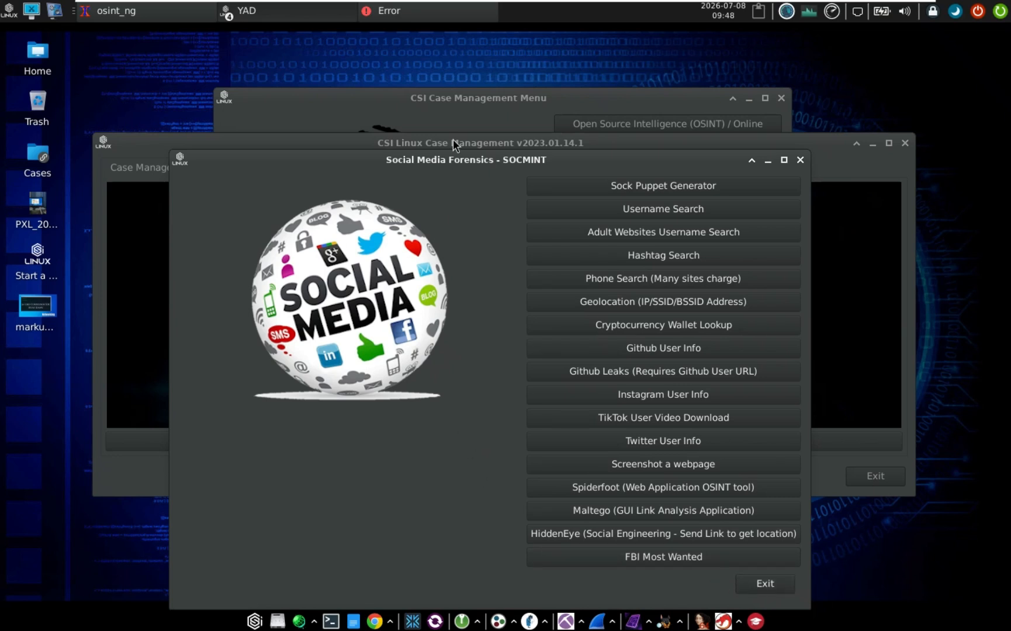
Exit Social Media Forensics, dismiss the error, and close the Case Management window and osint_ng terminal
{"action": "left_click_drag", "start_coordinate": [454, 161], "coordinate": [450, 137]}
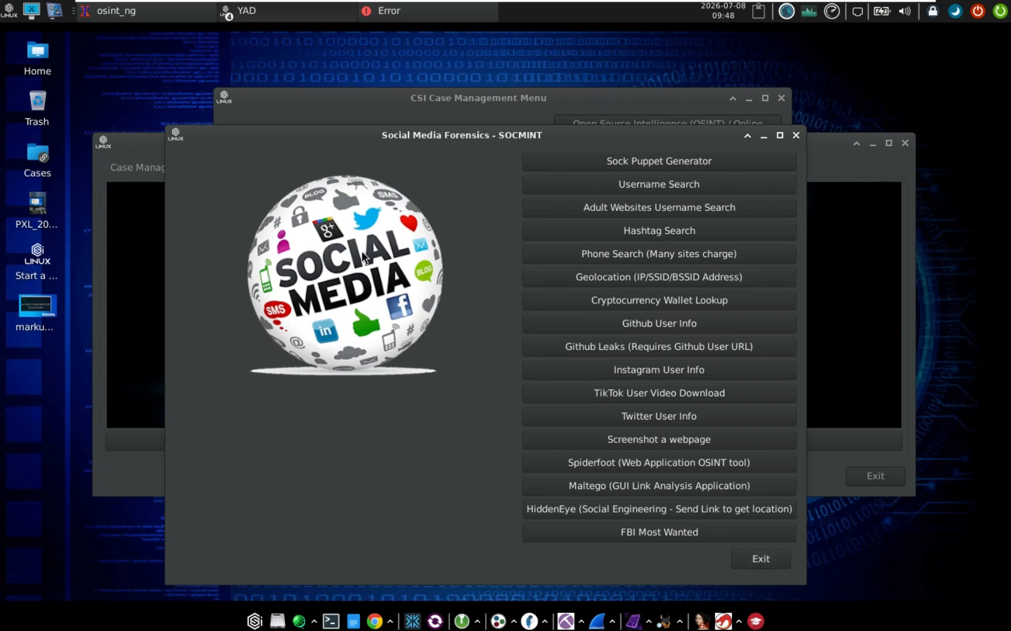
{"action": "left_click_drag", "start_coordinate": [421, 141], "coordinate": [416, 136]}
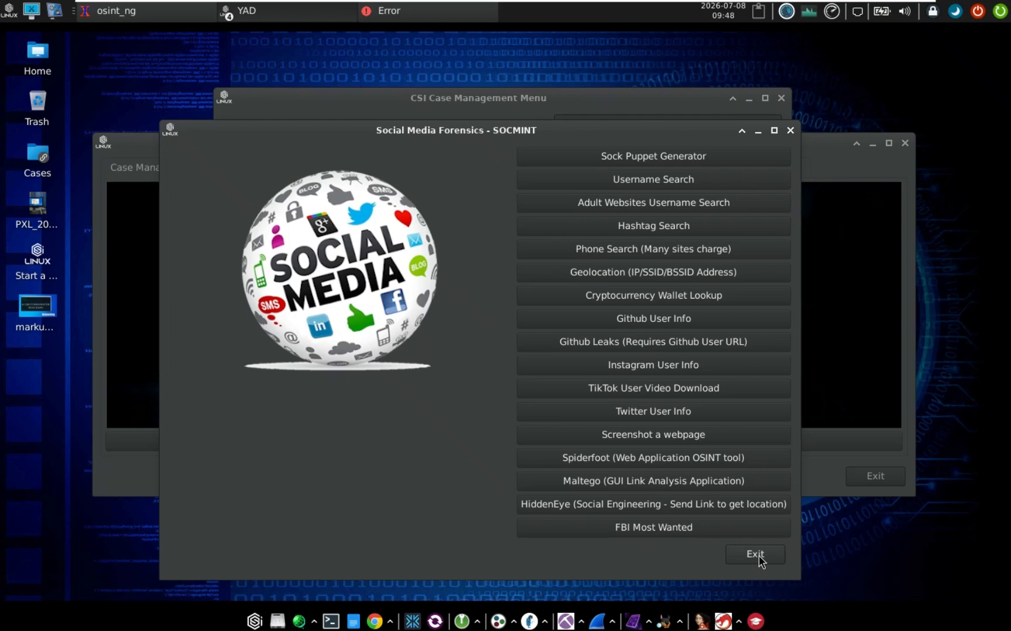
{"action": "left_click", "coordinate": [760, 558]}
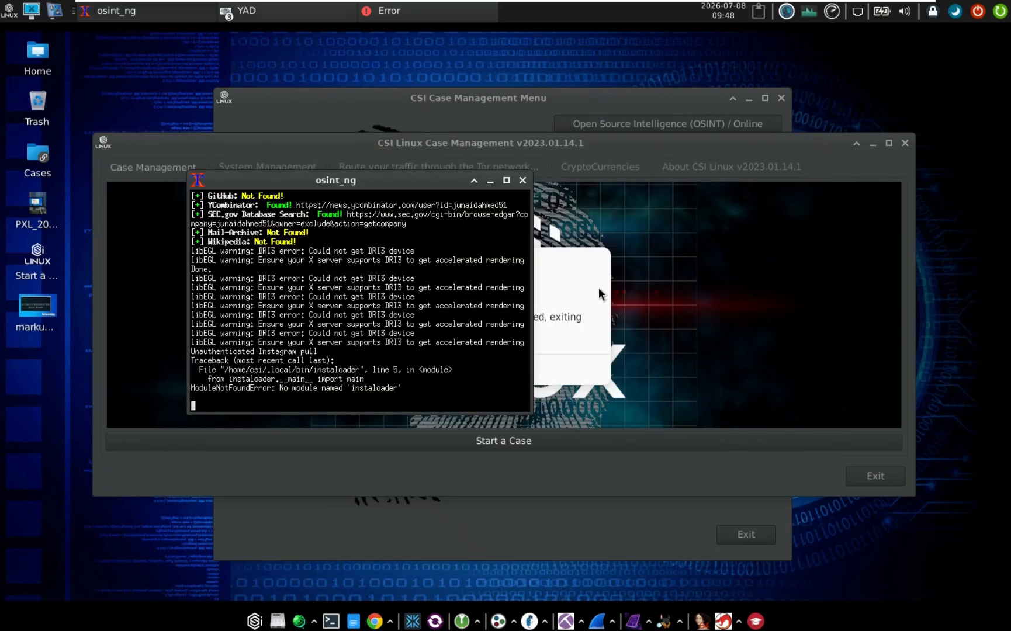
{"action": "left_click", "coordinate": [521, 183]}
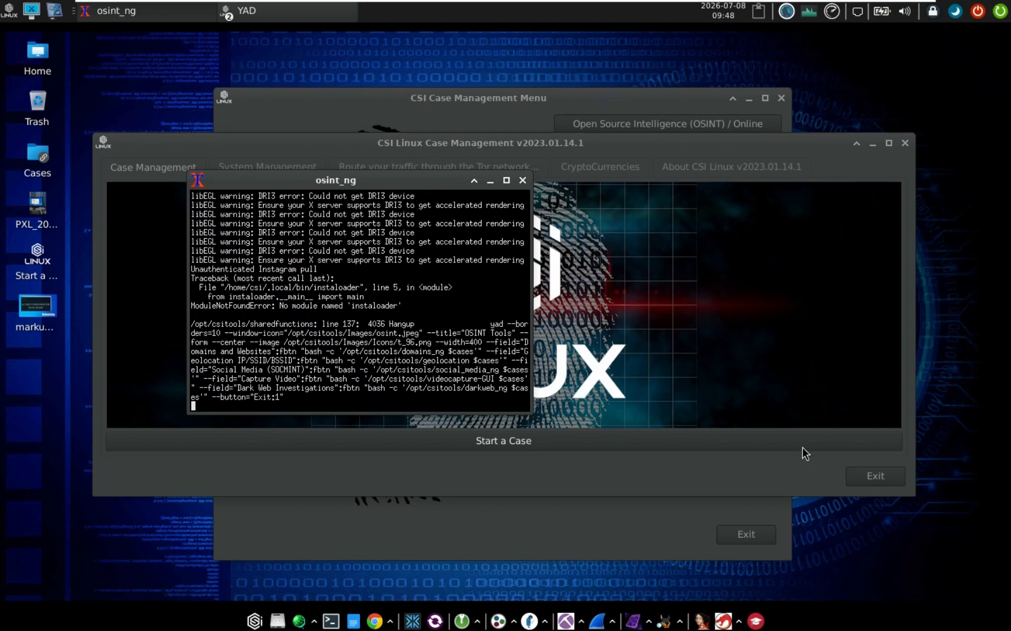
{"action": "left_click", "coordinate": [878, 478]}
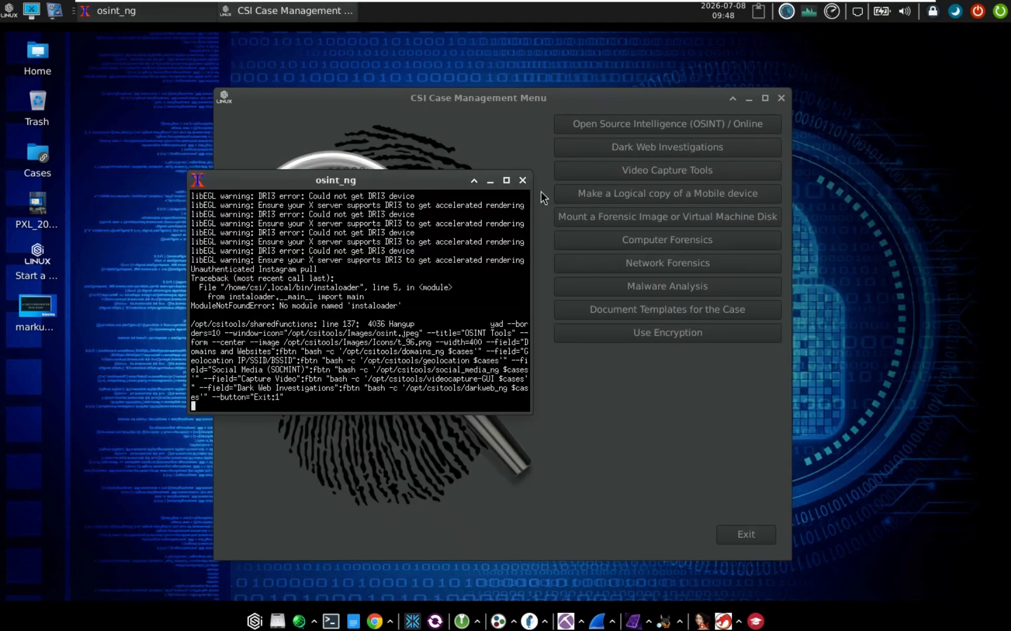
{"action": "left_click", "coordinate": [522, 180]}
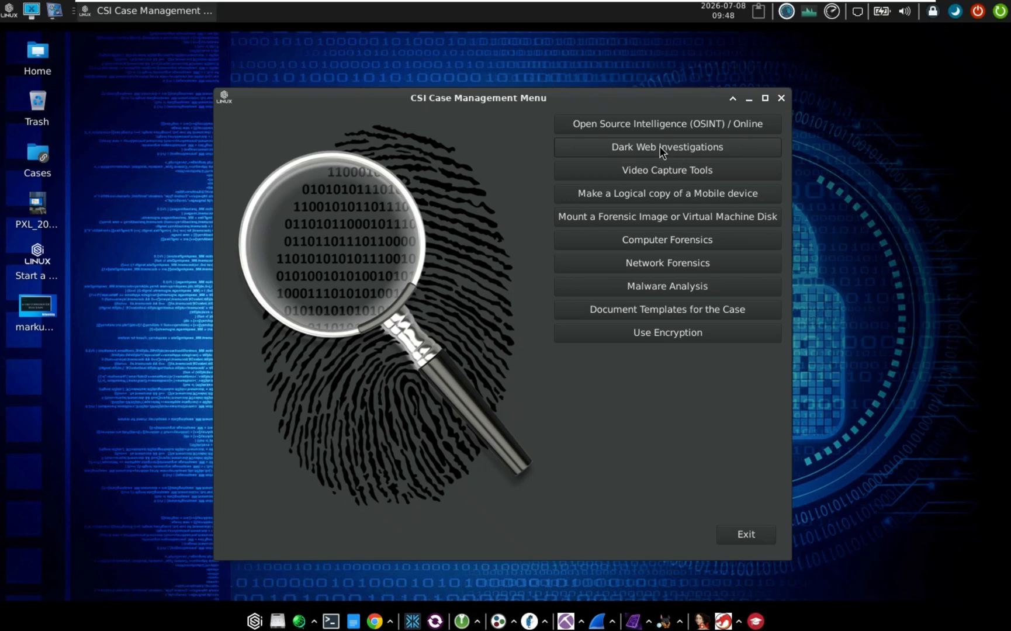
Launch Dark Web Investigations and enter 'Test' as the case name
{"action": "left_click", "coordinate": [661, 149]}
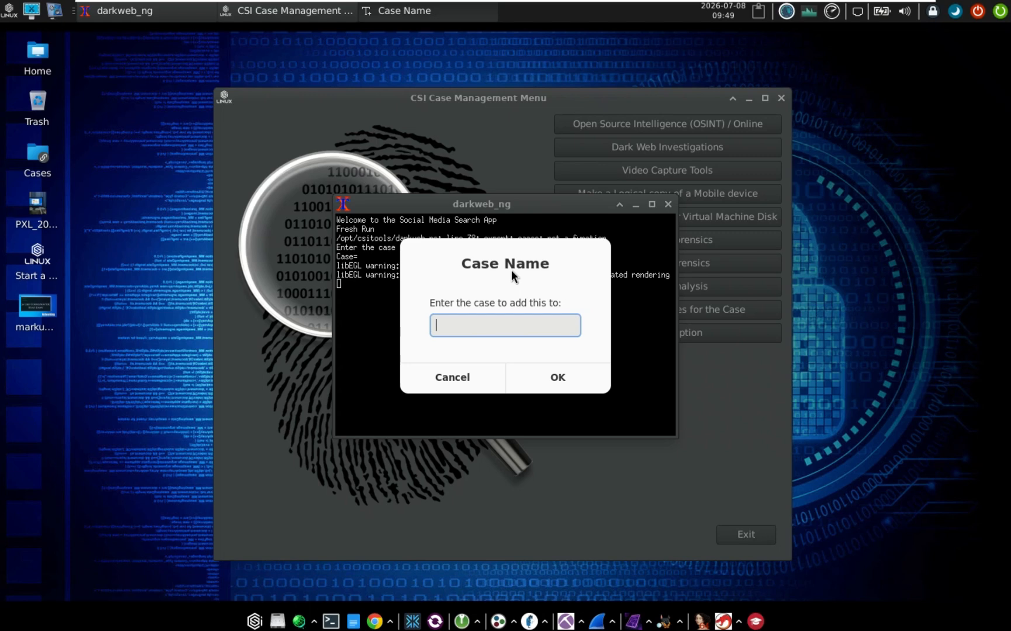
{"action": "type", "text": "Test"}
{"action": "key", "text": "Return"}
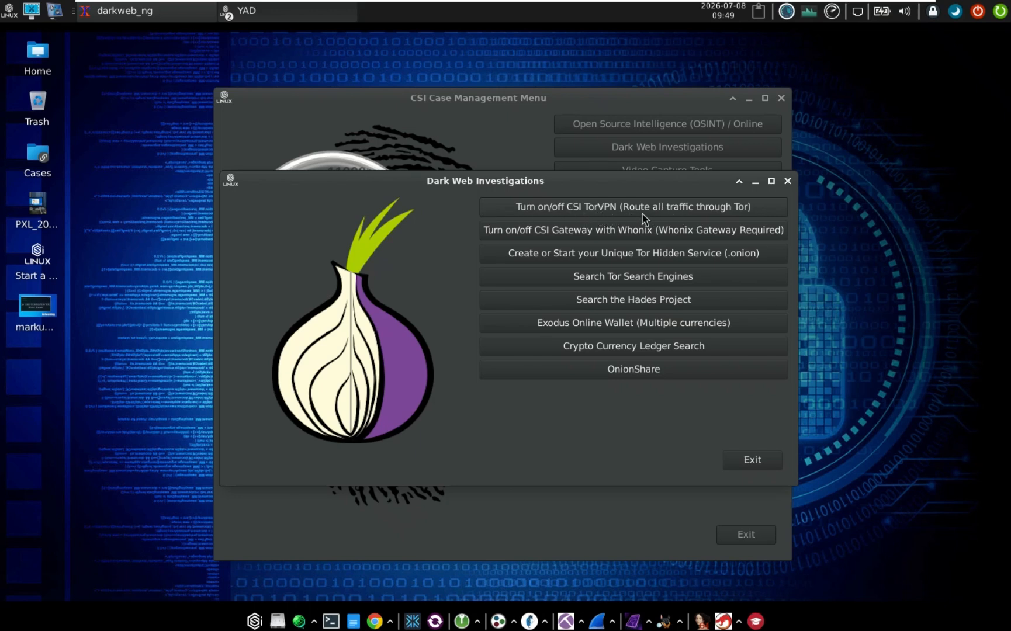
Start the CSI TorVPN toggle and authenticate with the admin password
{"action": "left_click", "coordinate": [561, 209]}
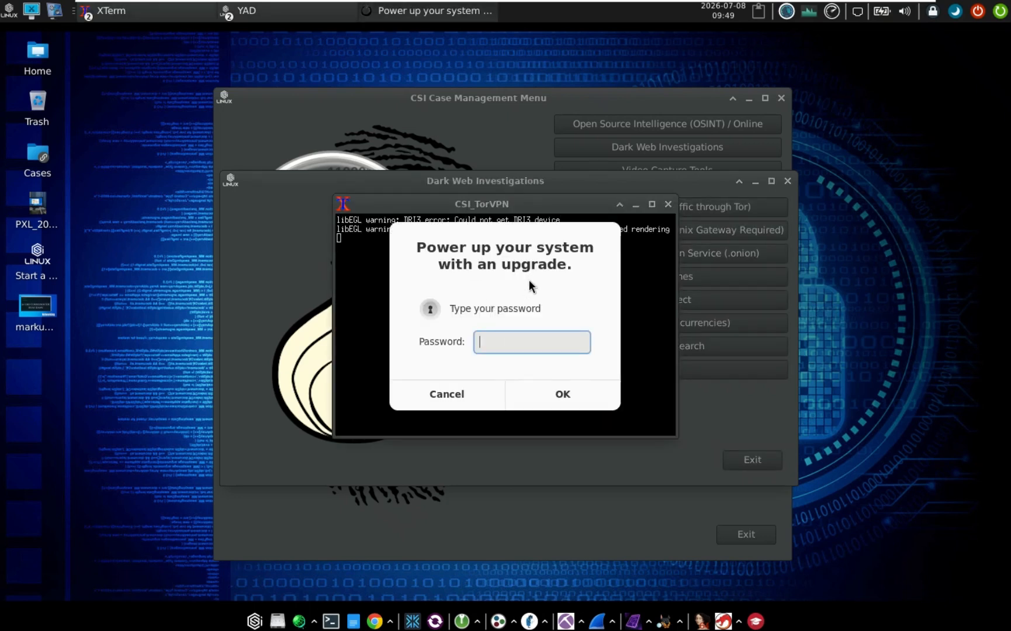
{"action": "type", "text": "***"}
{"action": "key", "text": "Return"}
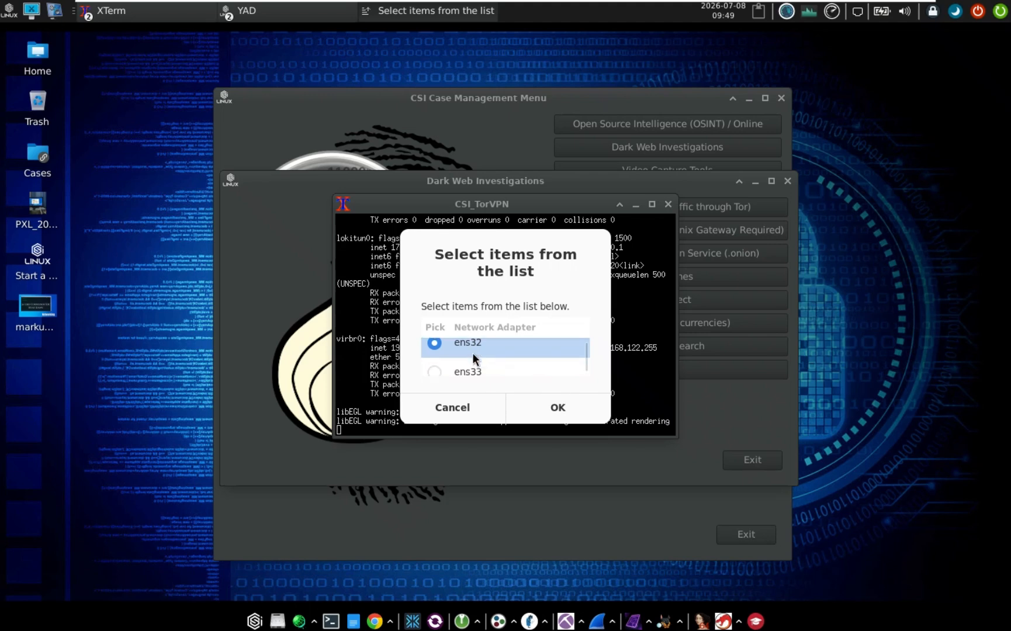
Compare the ens33 and ens32 adapter options, then open a new bash terminal from the dock
{"action": "left_click", "coordinate": [474, 373]}
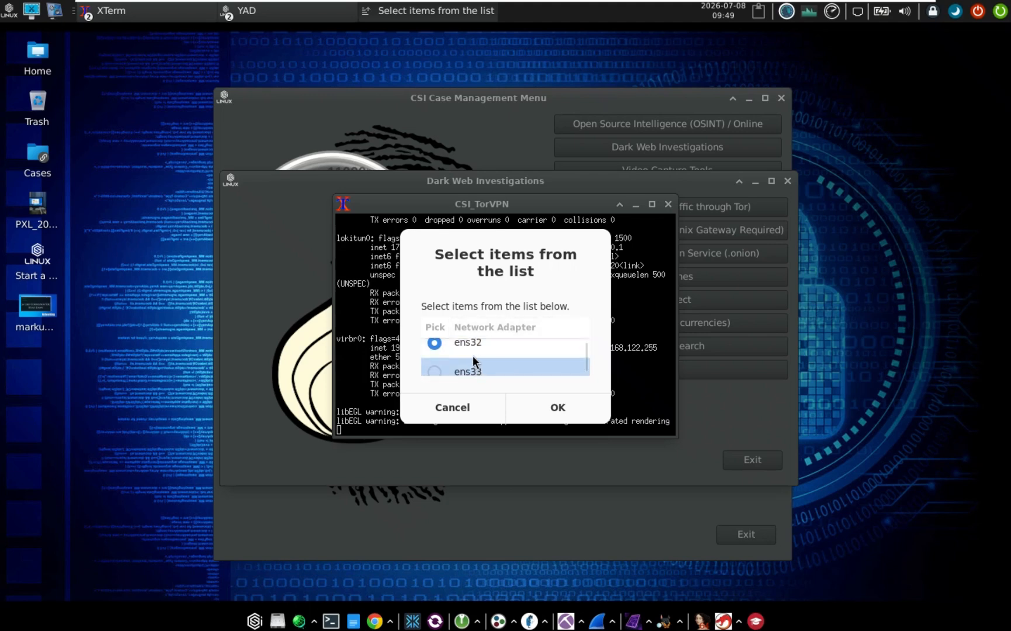
{"action": "left_click", "coordinate": [468, 347]}
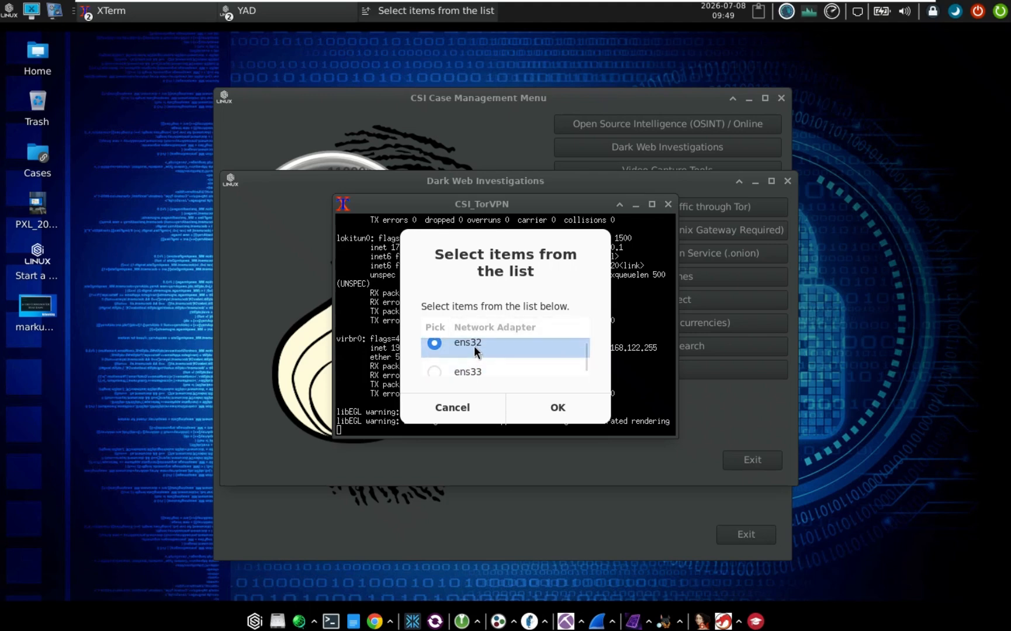
{"action": "left_click", "coordinate": [330, 622]}
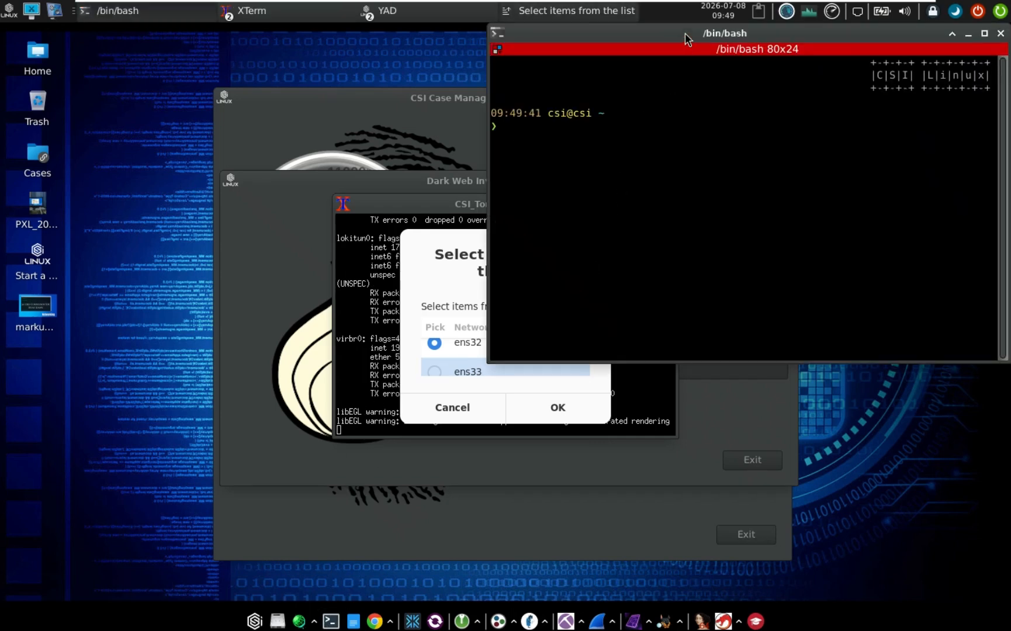
Run ifconfig, select ens32's address 192.168.255.129, then return to the adapter selection dialog
{"action": "type", "text": "ifconfig"}
{"action": "key", "text": "Return"}
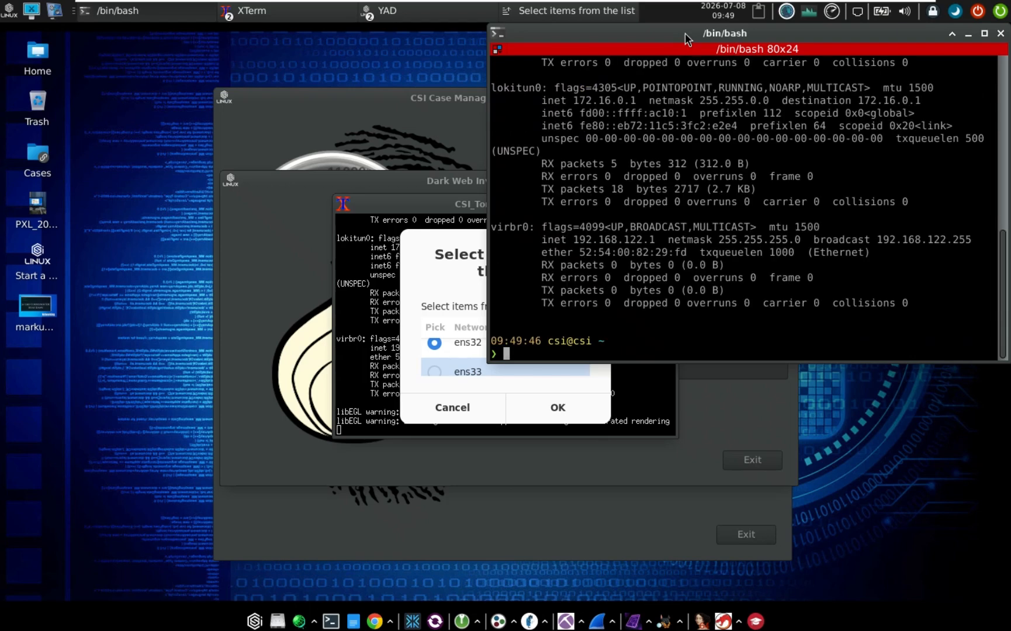
{"action": "scroll", "coordinate": [641, 227], "scroll_direction": "up", "scroll_amount": 5}
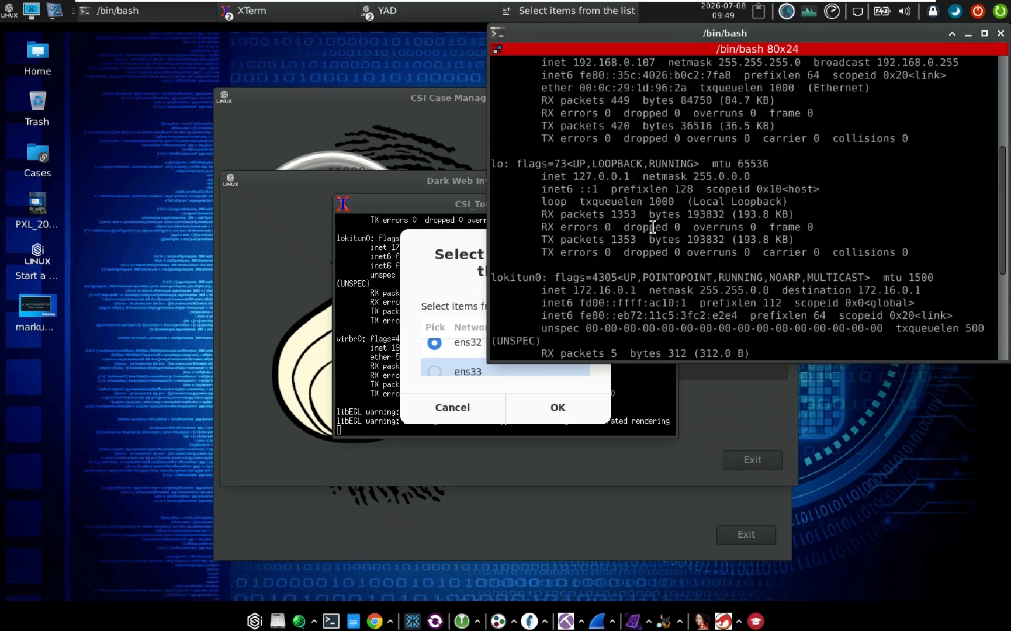
{"action": "scroll", "coordinate": [641, 228], "scroll_direction": "up", "scroll_amount": 5}
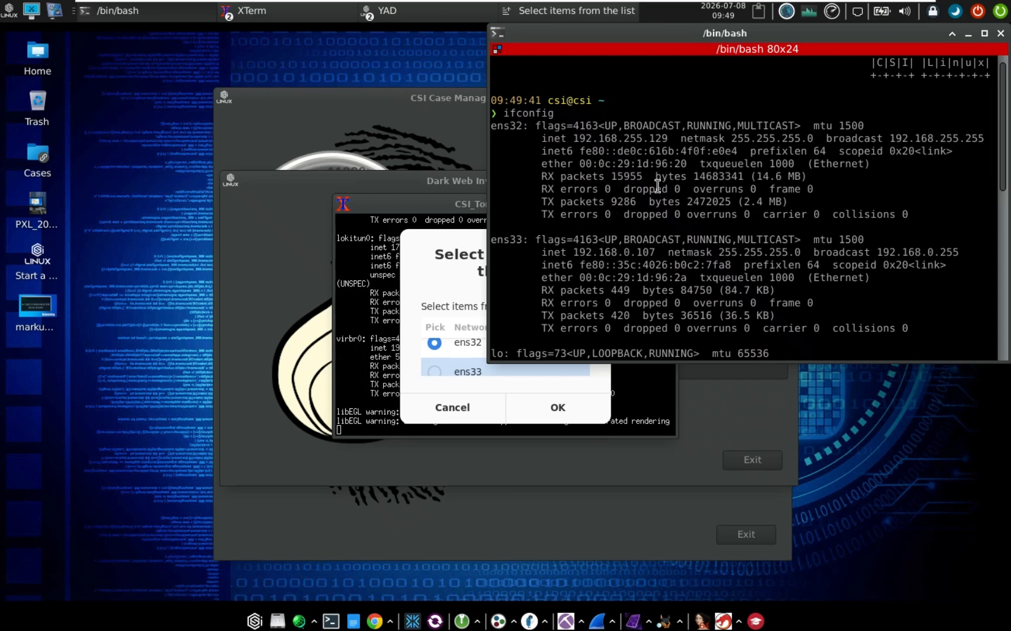
{"action": "left_click_drag", "start_coordinate": [575, 139], "coordinate": [637, 151]}
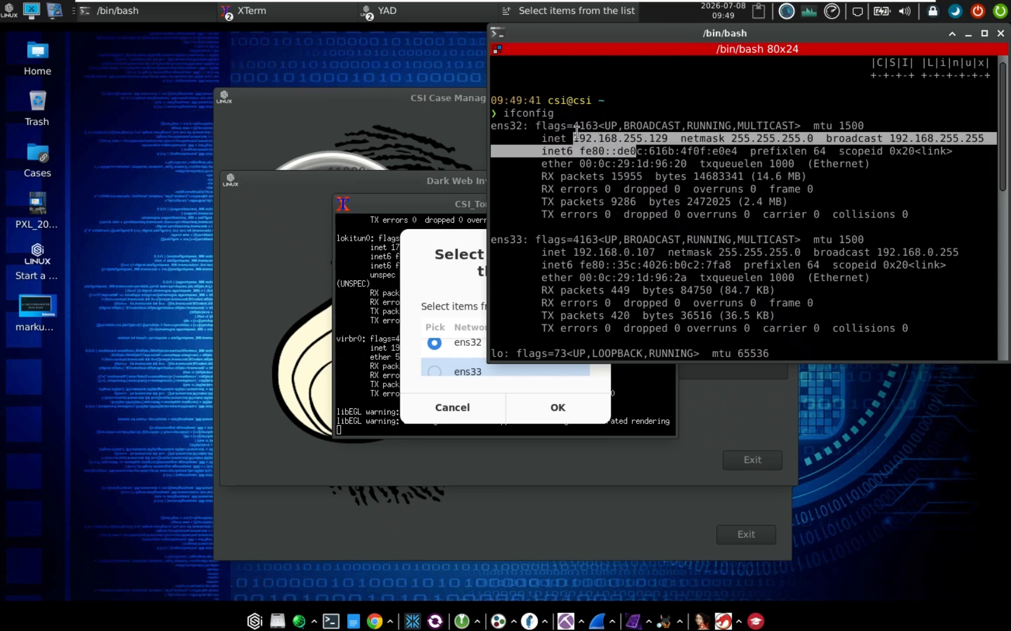
{"action": "left_click", "coordinate": [514, 124]}
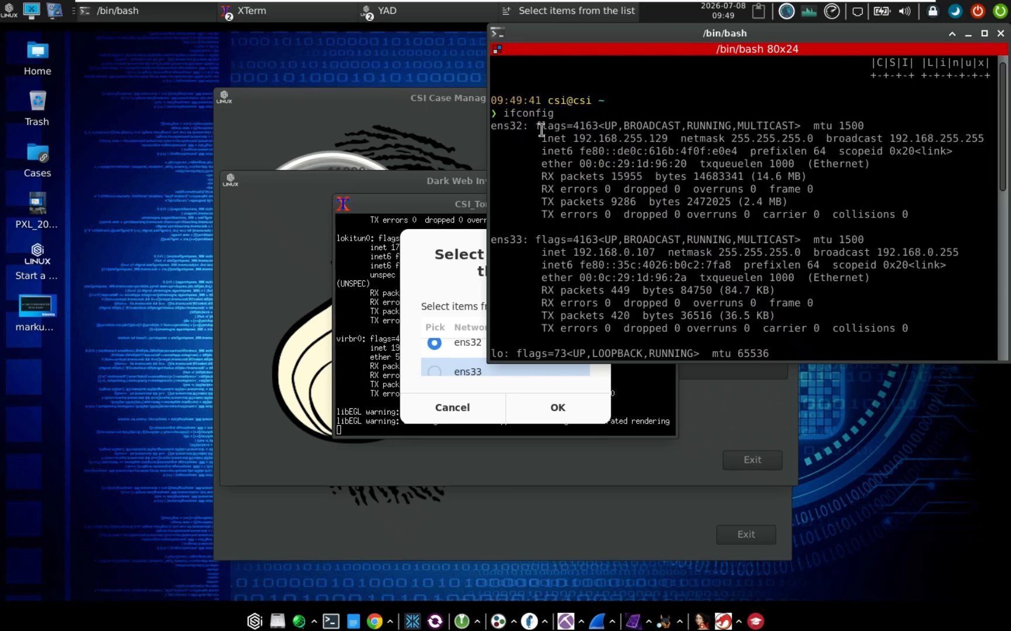
{"action": "left_click", "coordinate": [467, 314]}
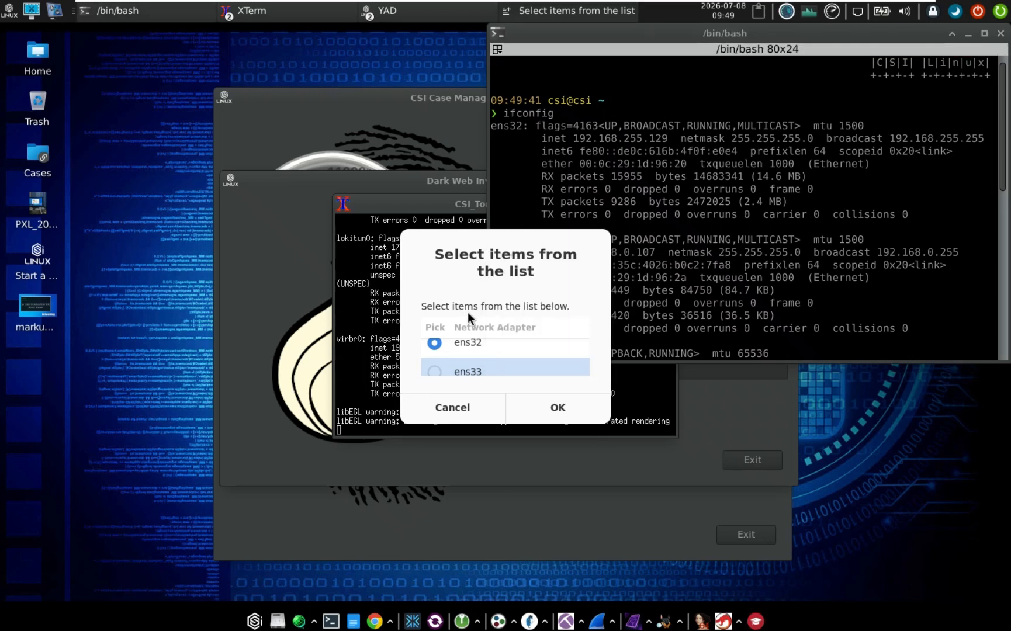
Confirm the adapter, close bash, set CSI TorVPN to Off, and move the TorVPN window aside
{"action": "left_click", "coordinate": [549, 409]}
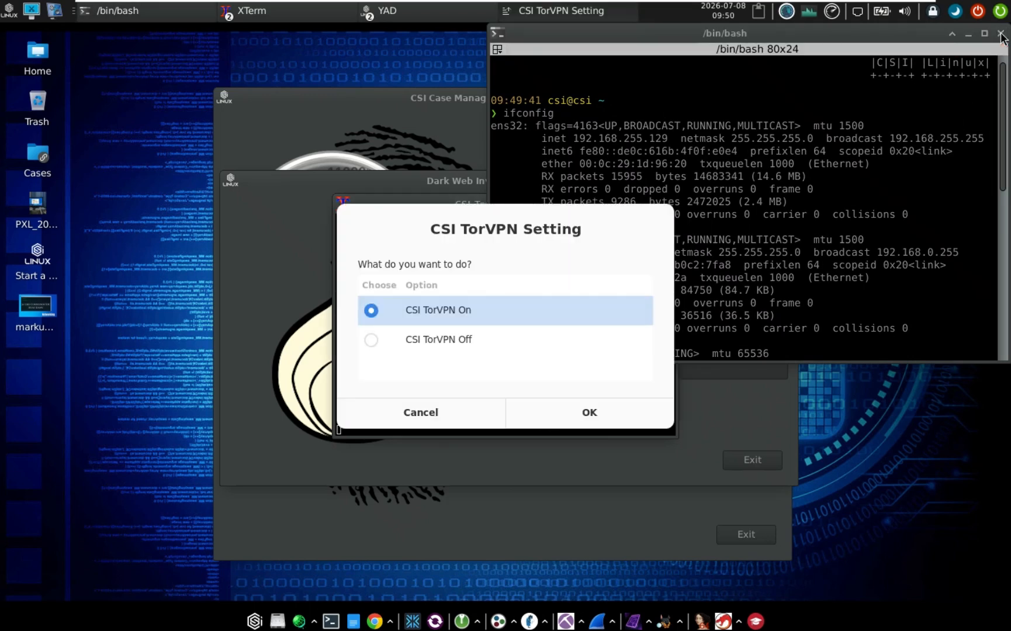
{"action": "left_click", "coordinate": [1001, 36]}
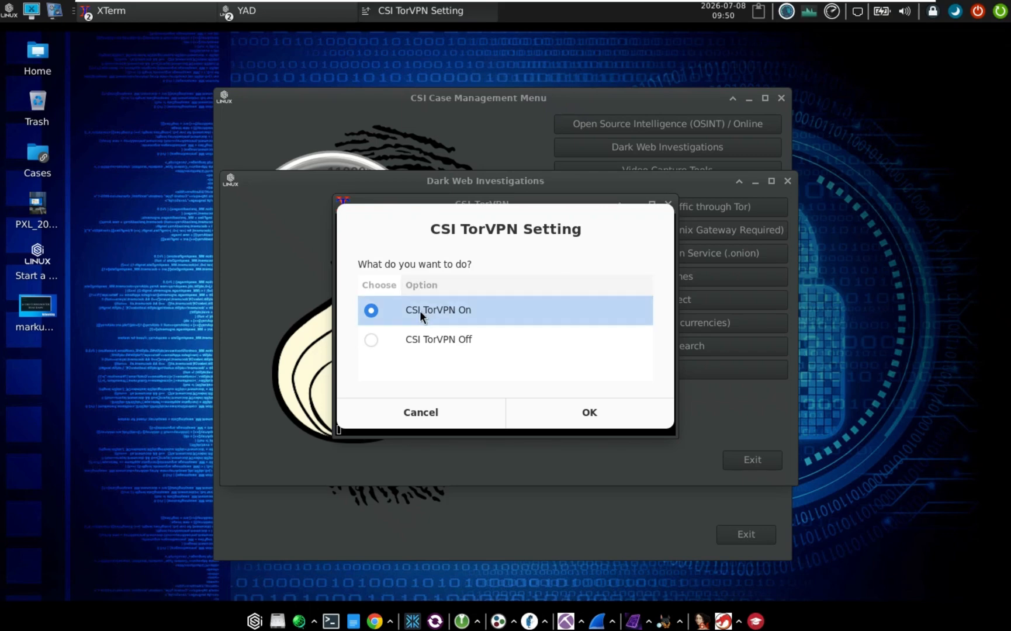
{"action": "left_click", "coordinate": [491, 339]}
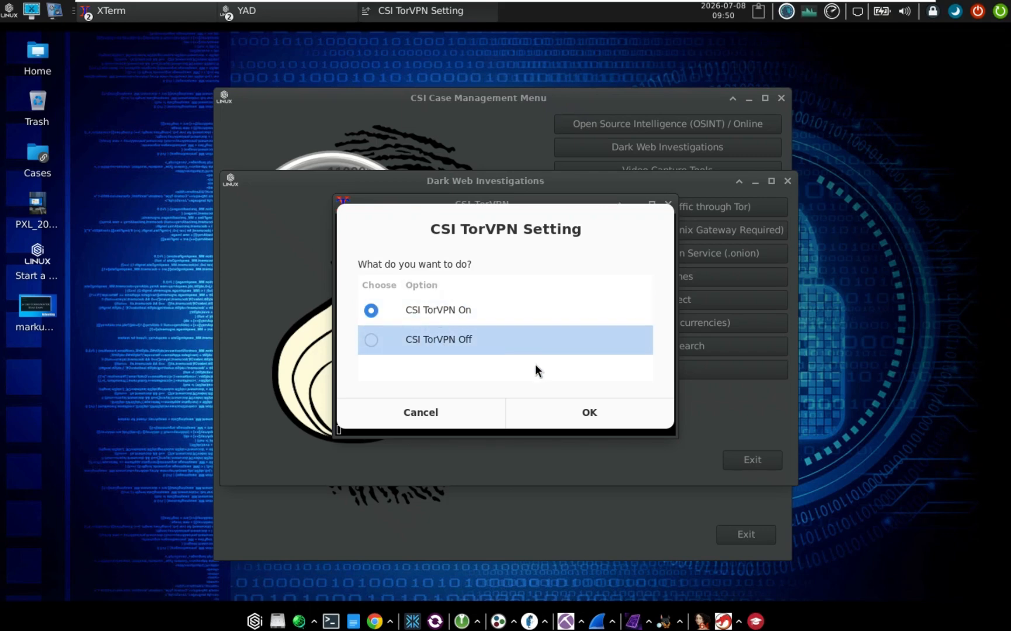
{"action": "left_click", "coordinate": [589, 413]}
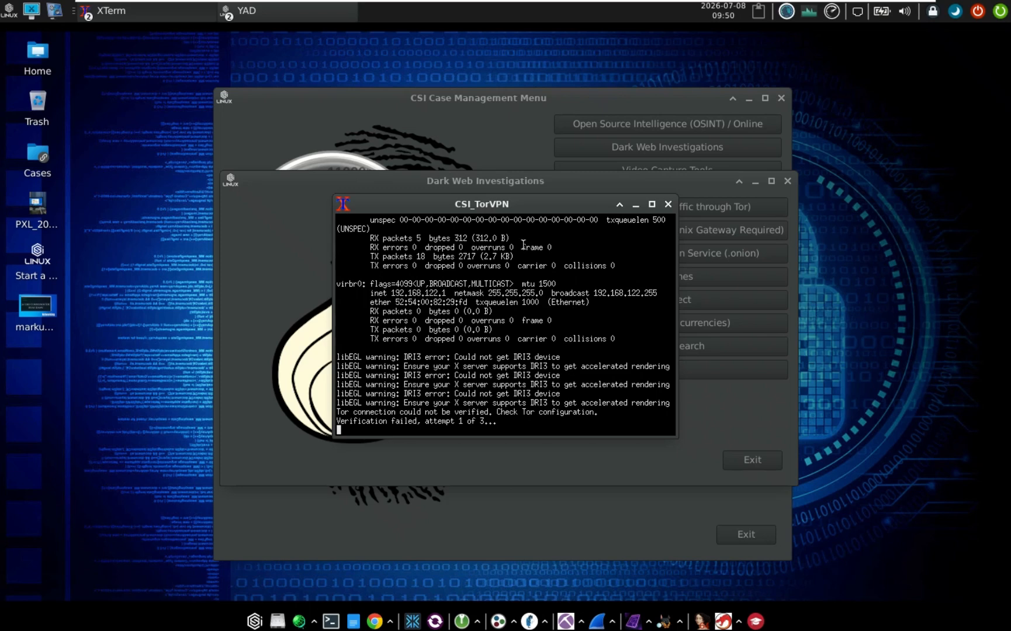
{"action": "left_click_drag", "start_coordinate": [502, 203], "coordinate": [399, 194]}
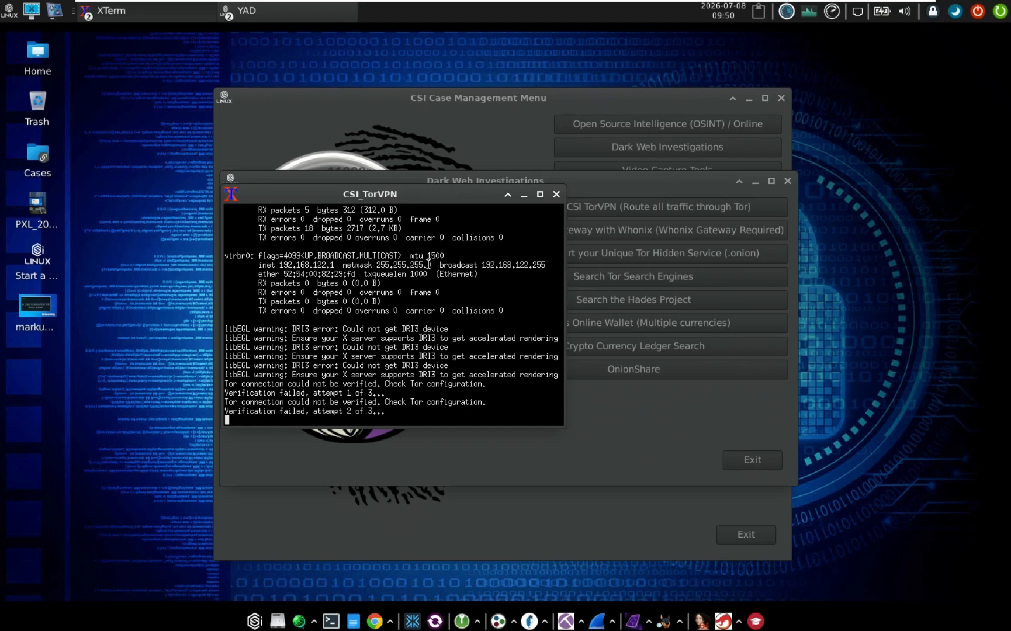
{"action": "left_click_drag", "start_coordinate": [463, 193], "coordinate": [458, 198]}
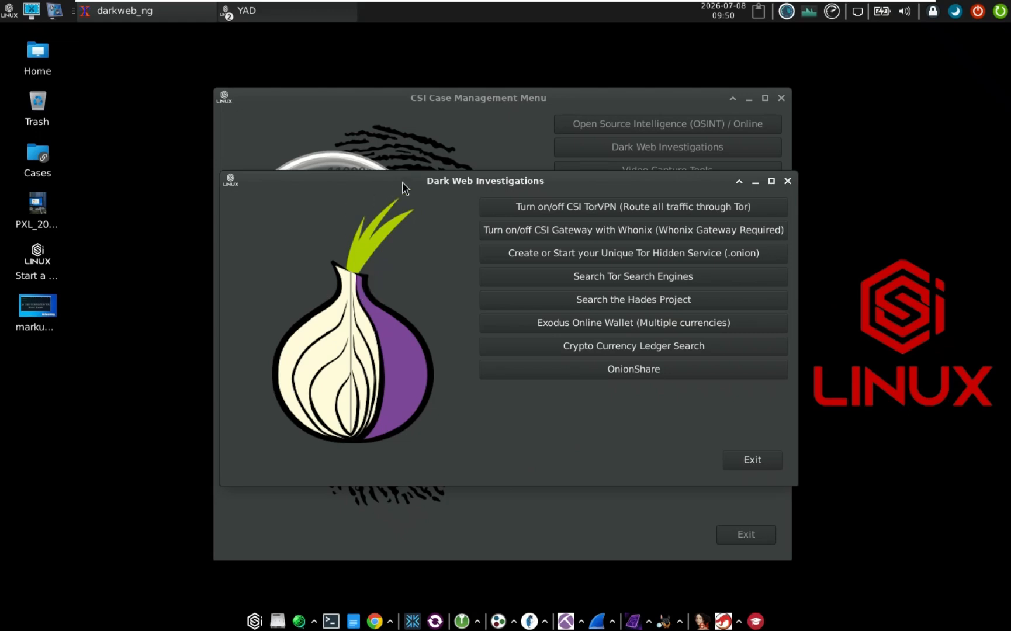
Create a unique Tor hidden service, authenticating with the sudo password
{"action": "left_click_drag", "start_coordinate": [402, 183], "coordinate": [366, 174]}
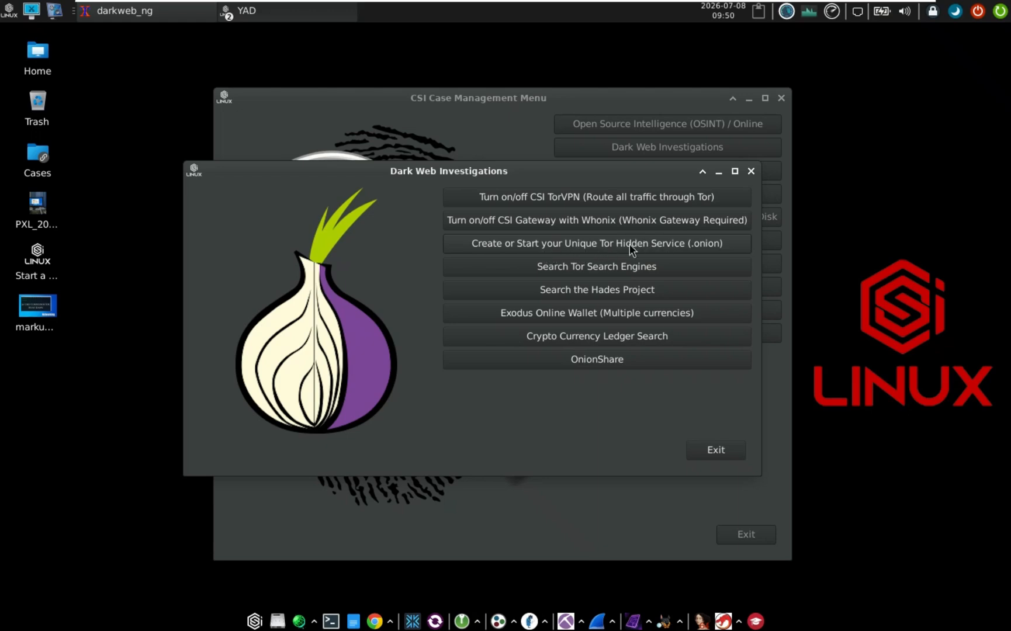
{"action": "left_click", "coordinate": [591, 243]}
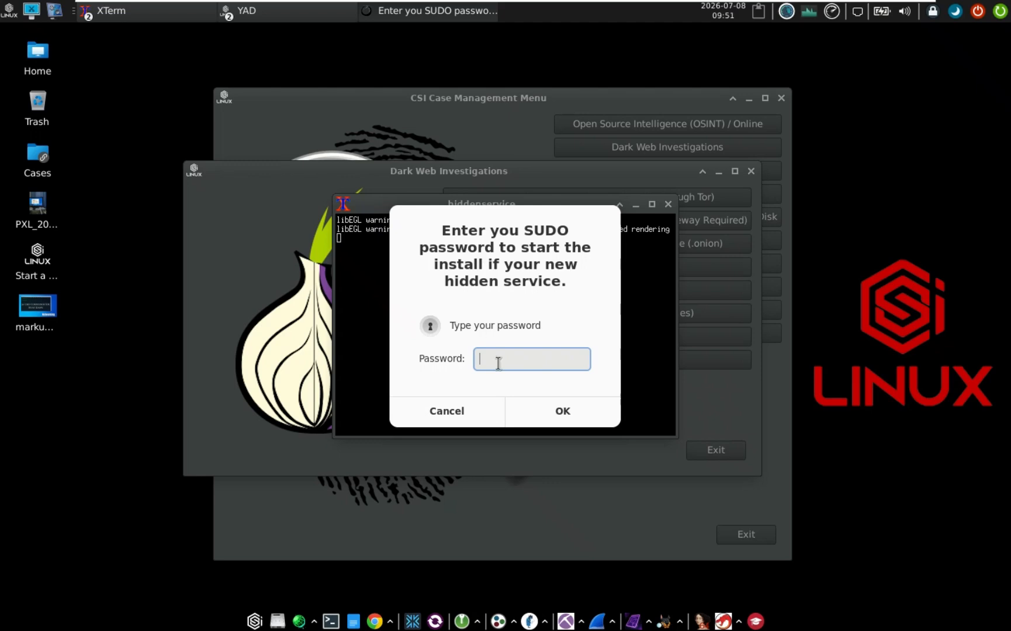
{"action": "type", "text": "csi"}
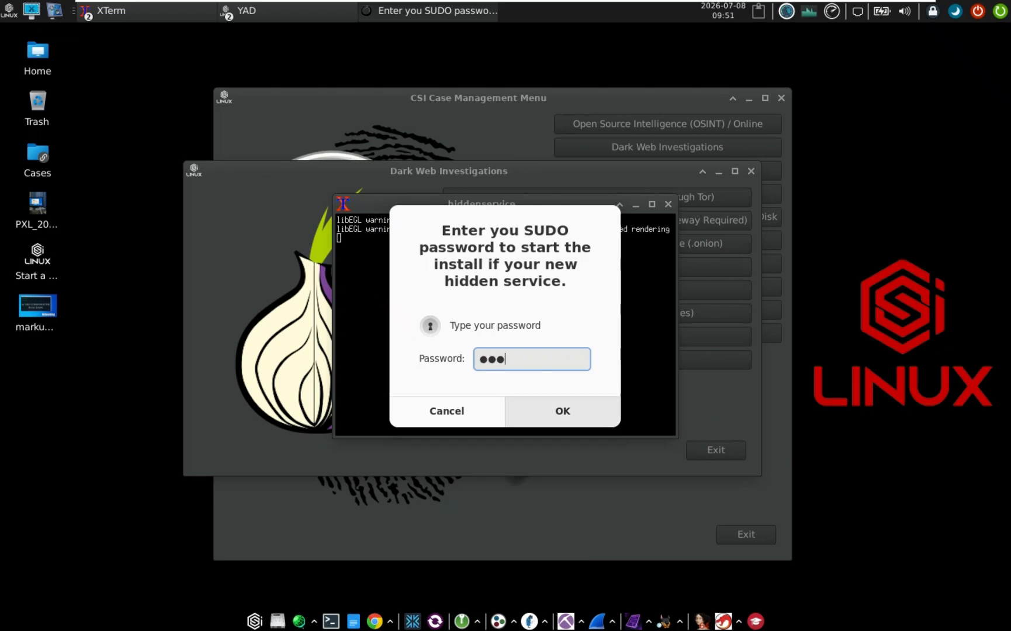
{"action": "key", "text": "Return"}
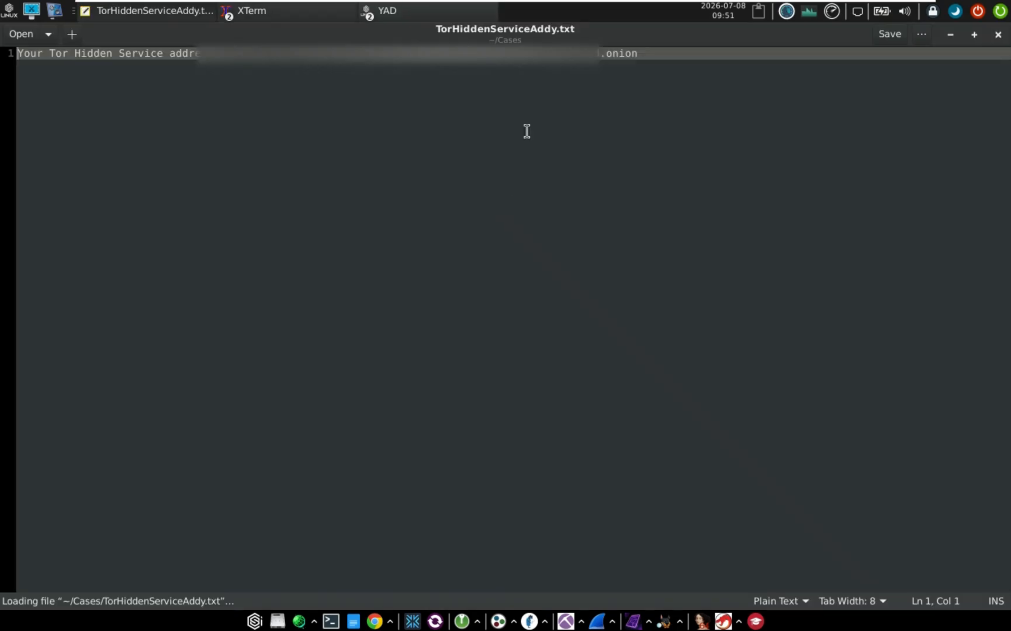
Select the full .onion address in TorHiddenServiceAddy.txt
{"action": "left_click_drag", "start_coordinate": [246, 53], "coordinate": [642, 56]}
{"action": "left_click", "coordinate": [642, 55]}
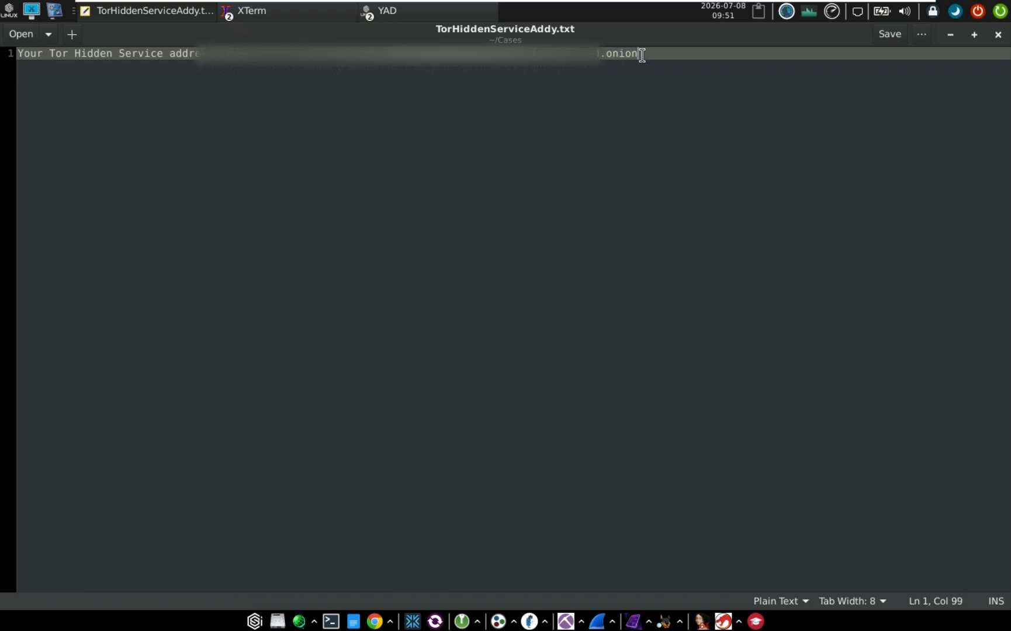
{"action": "left_click_drag", "start_coordinate": [246, 54], "coordinate": [674, 58]}
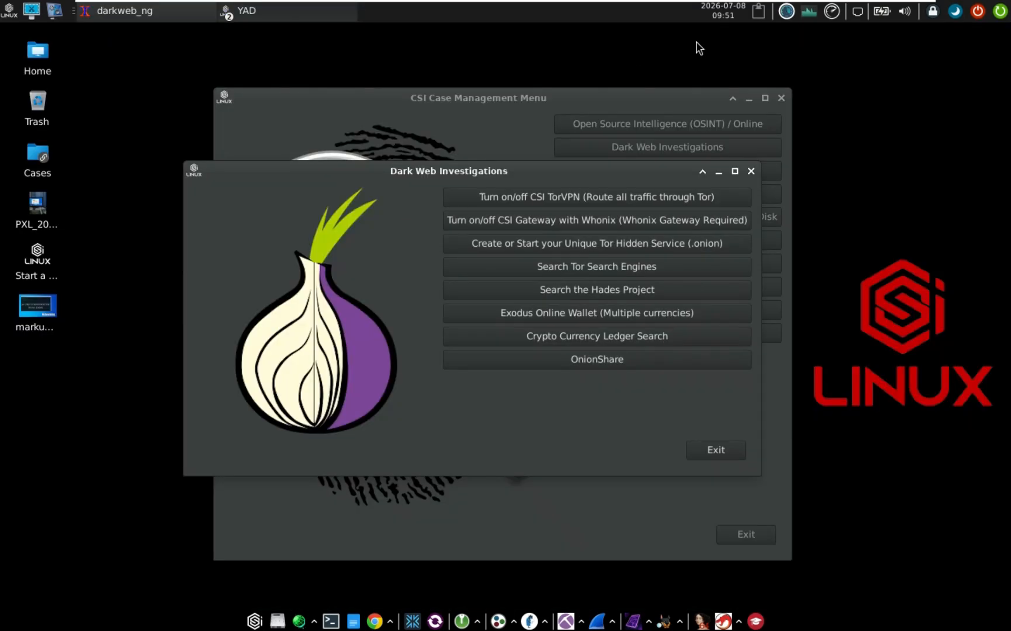
Search the Tor search engines for 'torch' and acknowledge the results-location notice
{"action": "left_click_drag", "start_coordinate": [541, 173], "coordinate": [508, 180]}
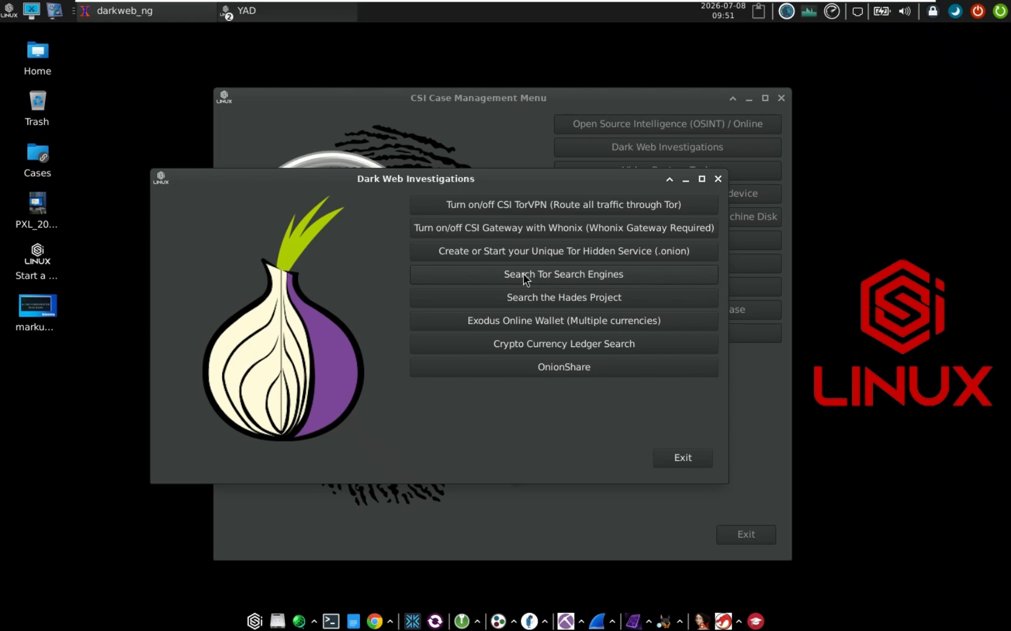
{"action": "left_click", "coordinate": [598, 277]}
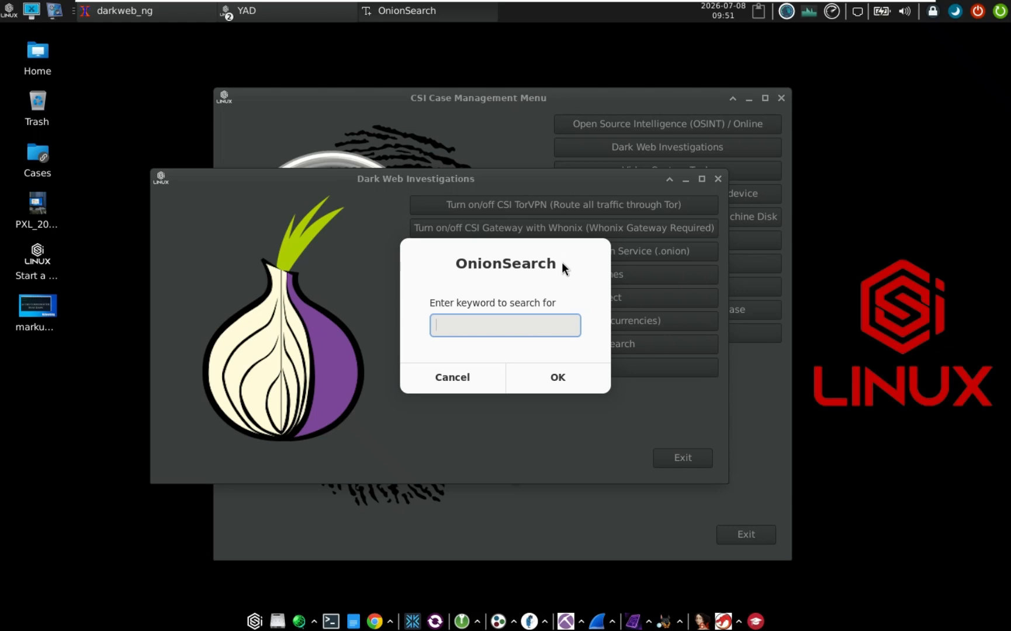
{"action": "type", "text": "torch"}
{"action": "key", "text": "Return"}
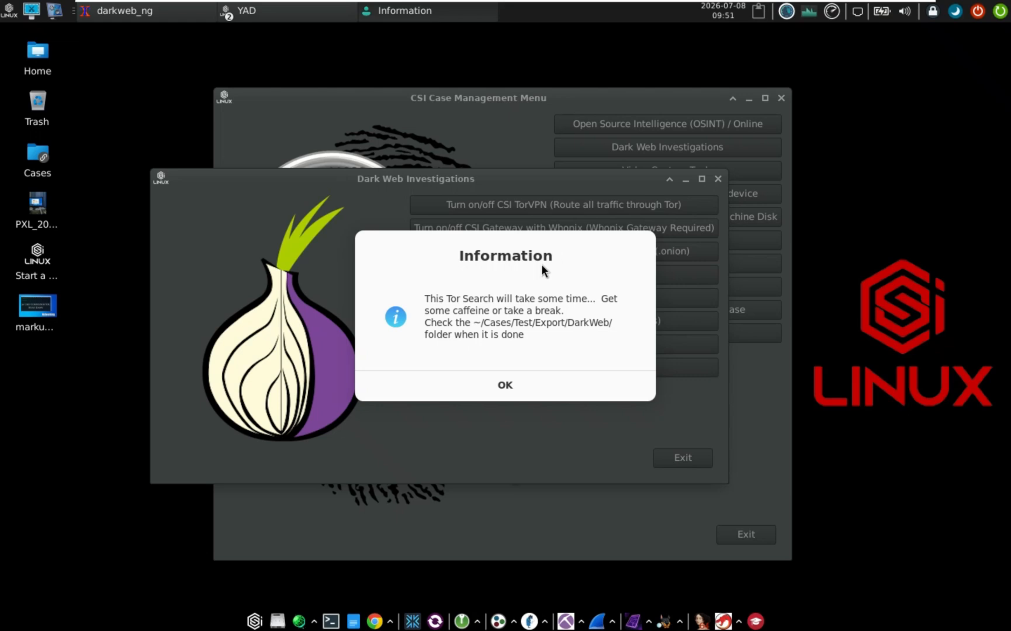
{"action": "left_click", "coordinate": [511, 386]}
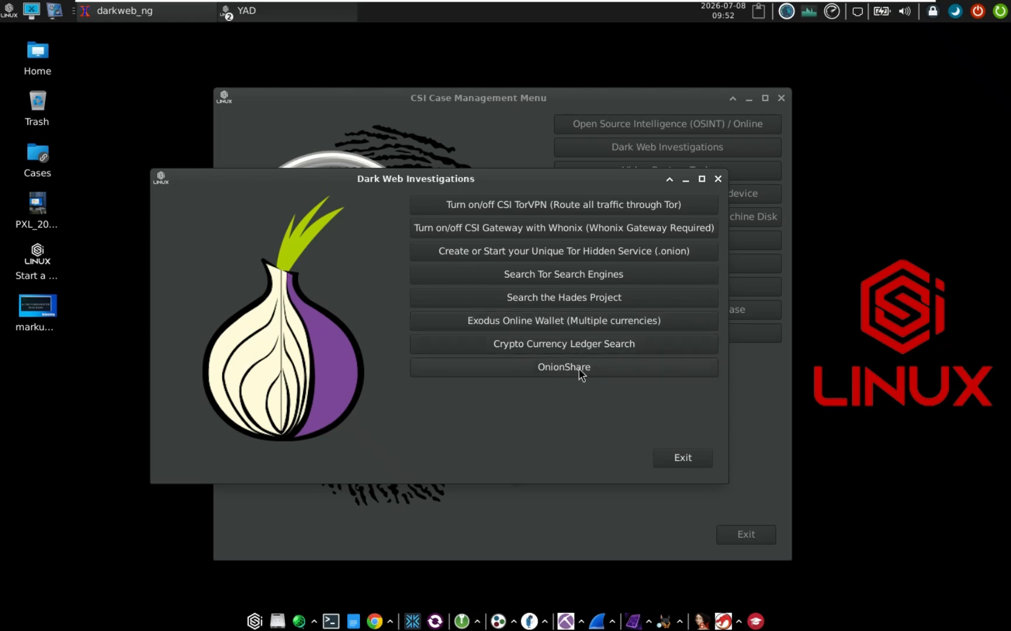
Exit Dark Web Investigations and move the CSI Case Management Menu up-left
{"action": "left_click", "coordinate": [684, 457]}
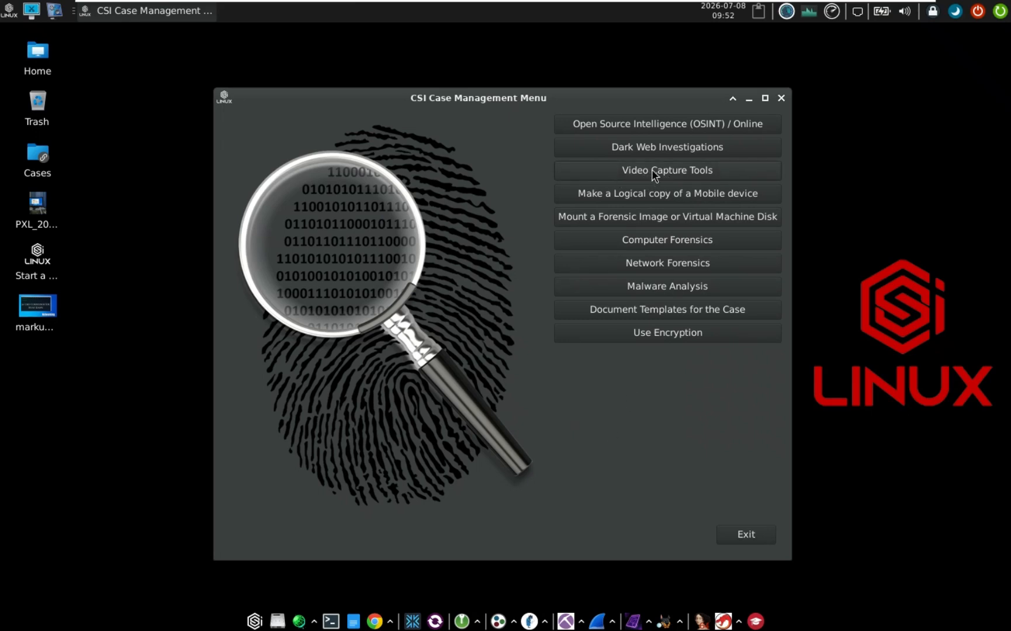
{"action": "left_click_drag", "start_coordinate": [483, 95], "coordinate": [469, 72]}
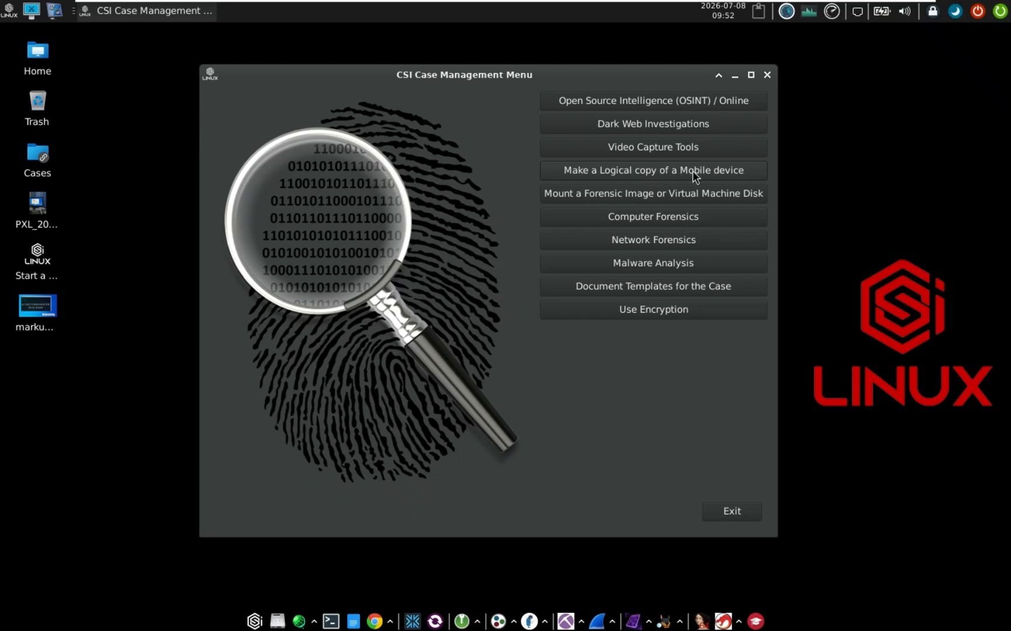
{"action": "left_click", "coordinate": [693, 171]}
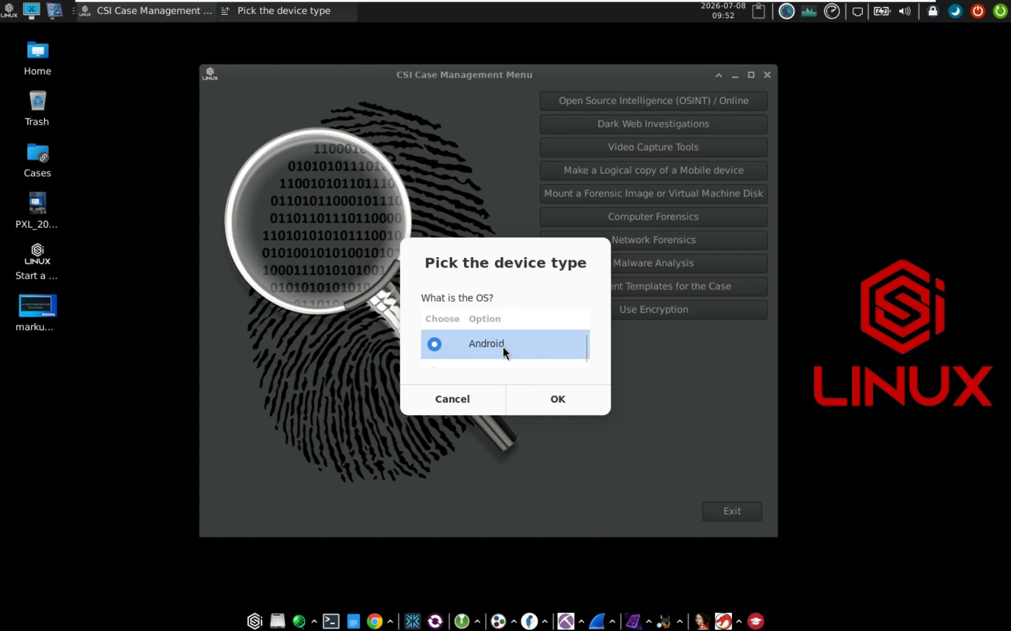
{"action": "left_click", "coordinate": [560, 401]}
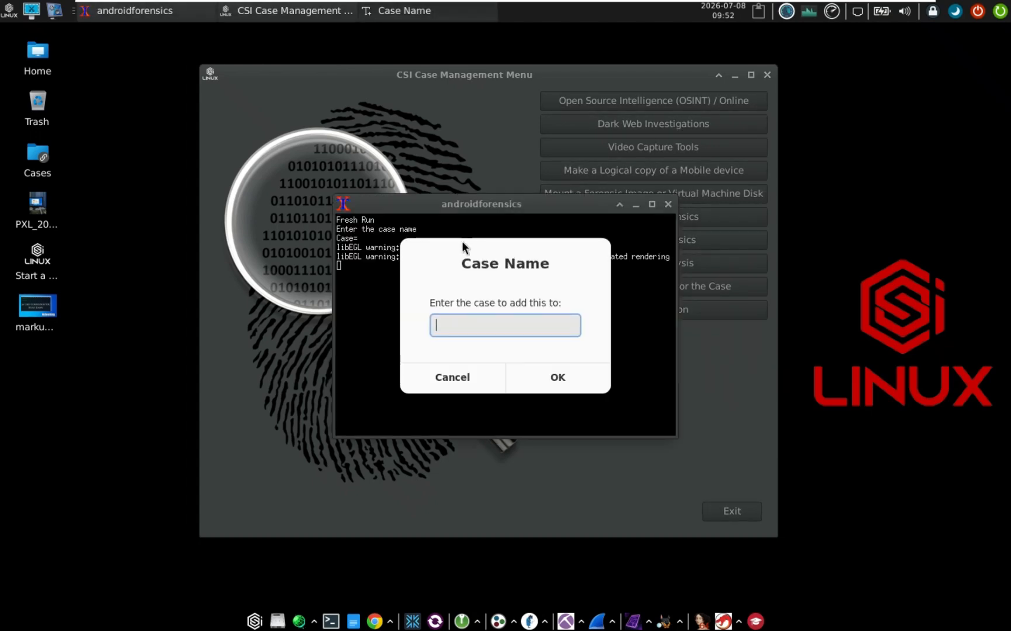
{"action": "type", "text": "Test"}
{"action": "key", "text": "Return"}
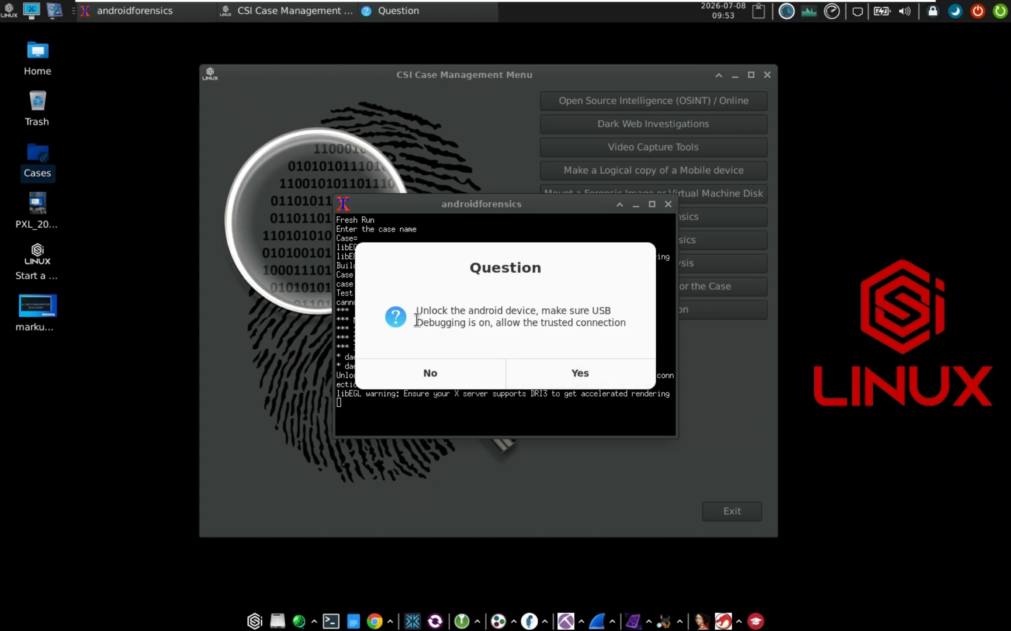
{"action": "left_click_drag", "start_coordinate": [416, 322], "coordinate": [496, 322]}
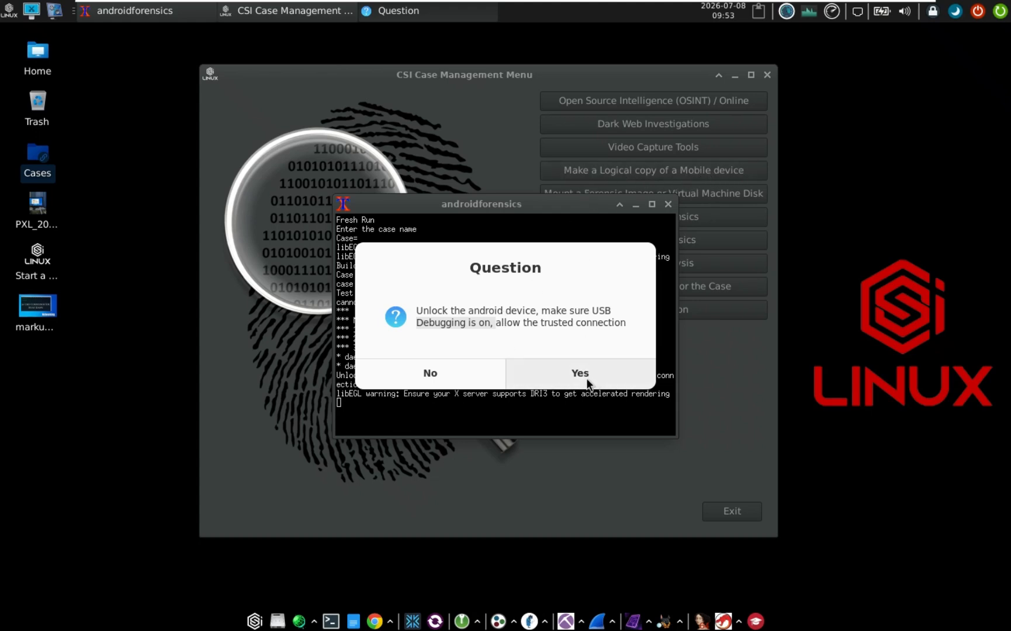
{"action": "left_click", "coordinate": [436, 371]}
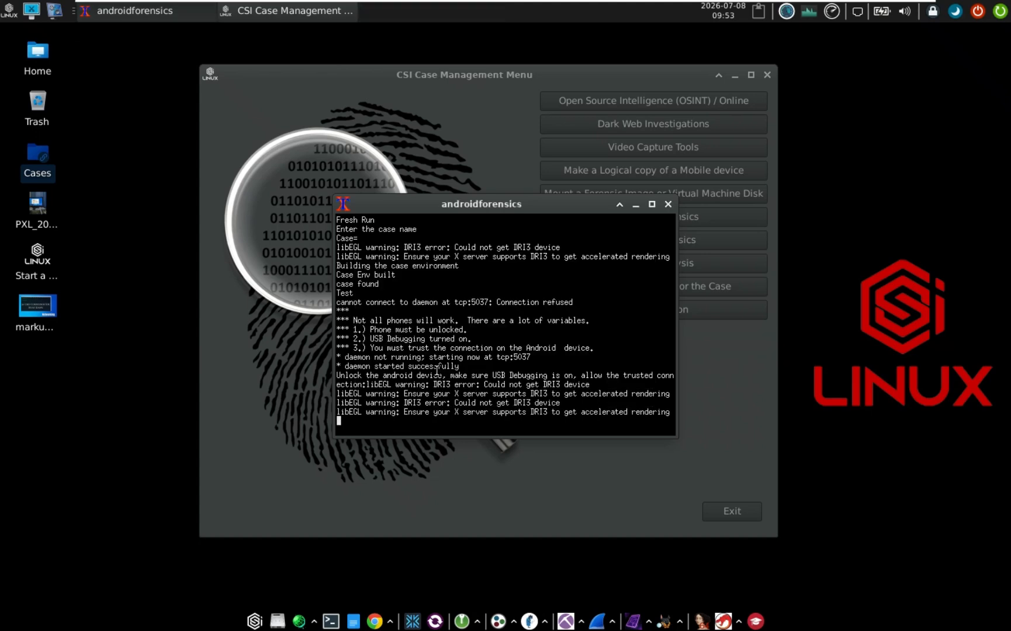
{"action": "left_click", "coordinate": [504, 370]}
{"action": "left_click_drag", "start_coordinate": [550, 207], "coordinate": [384, 257]}
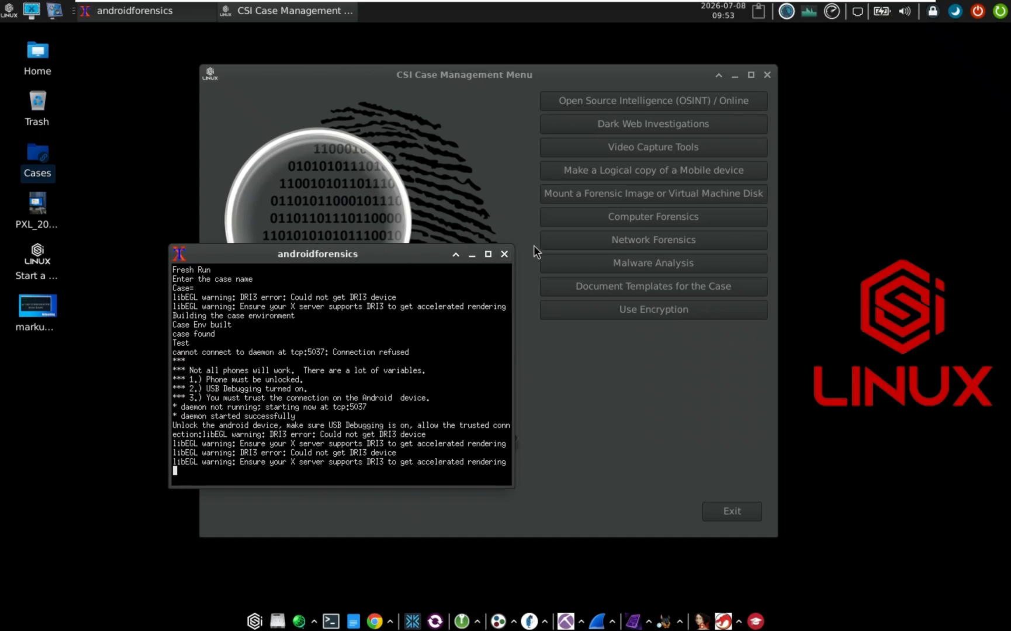
{"action": "left_click", "coordinate": [505, 255]}
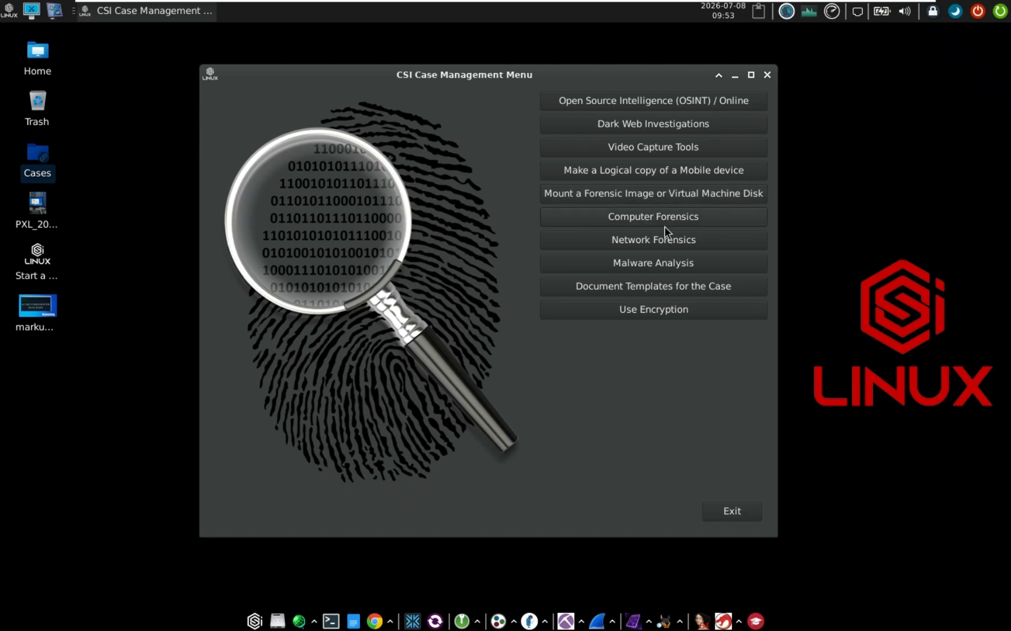
{"action": "left_click", "coordinate": [631, 219]}
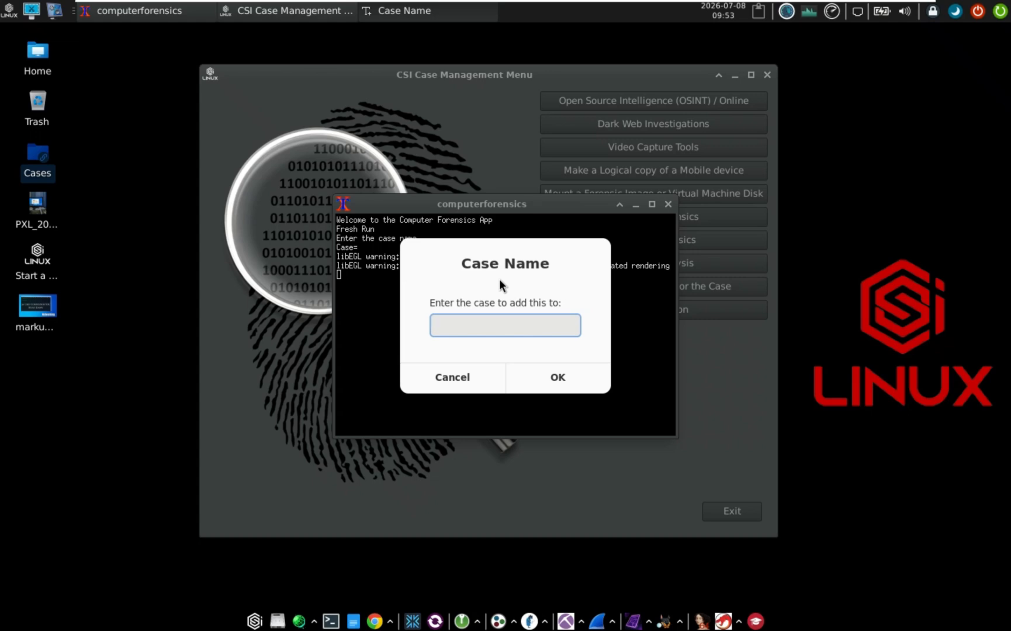
{"action": "type", "text": "Test"}
{"action": "key", "text": "Return"}
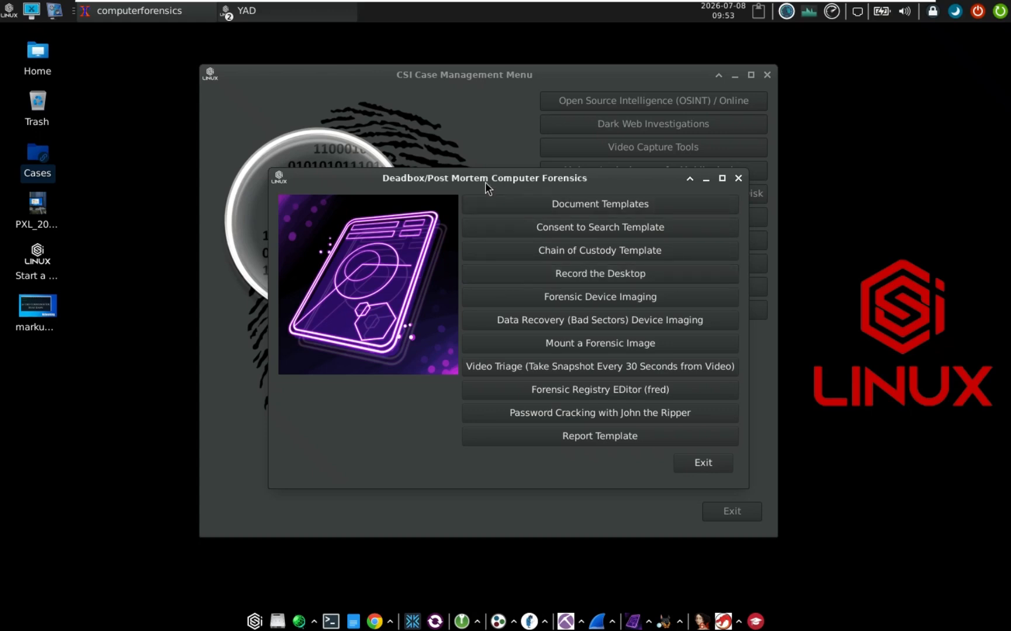
{"action": "left_click_drag", "start_coordinate": [485, 182], "coordinate": [461, 170]}
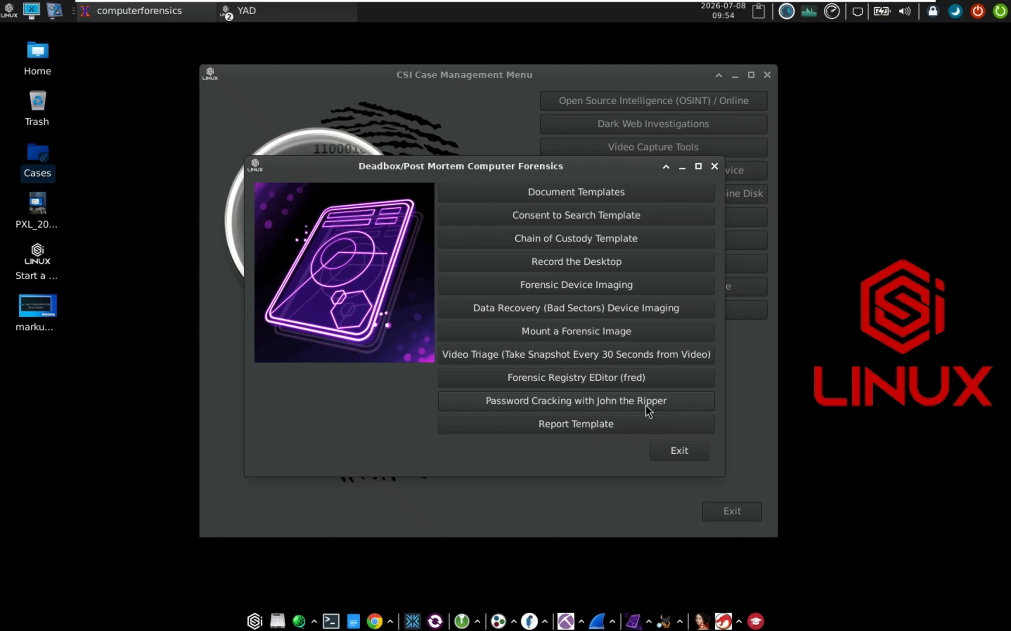
{"action": "left_click", "coordinate": [693, 452]}
{"action": "left_click", "coordinate": [669, 204]}
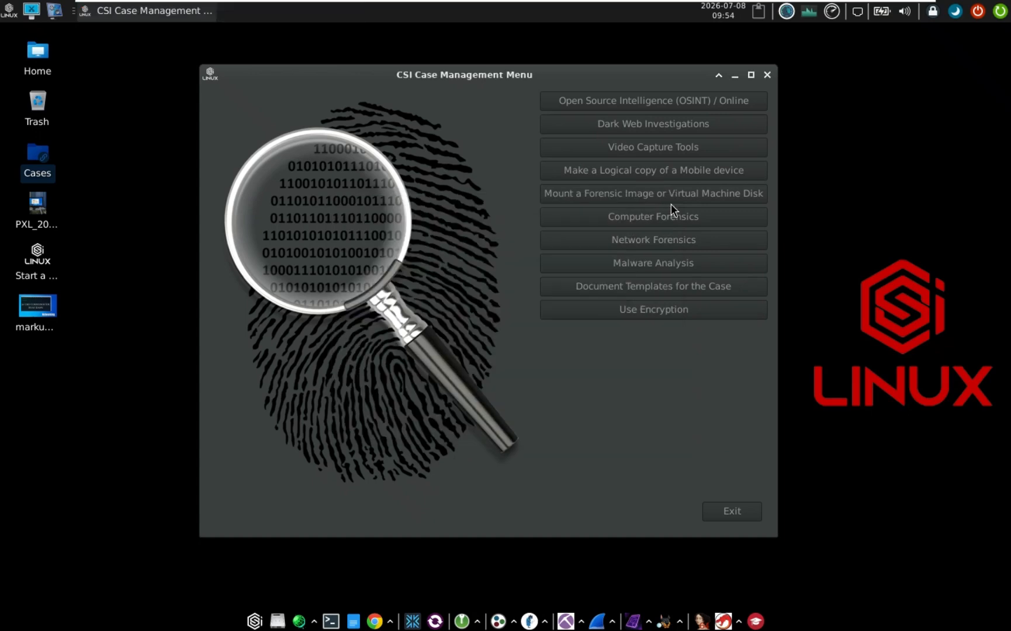
Select the PXL photo on the desktop to preview its info card, then dismiss it
{"action": "left_click", "coordinate": [84, 164]}
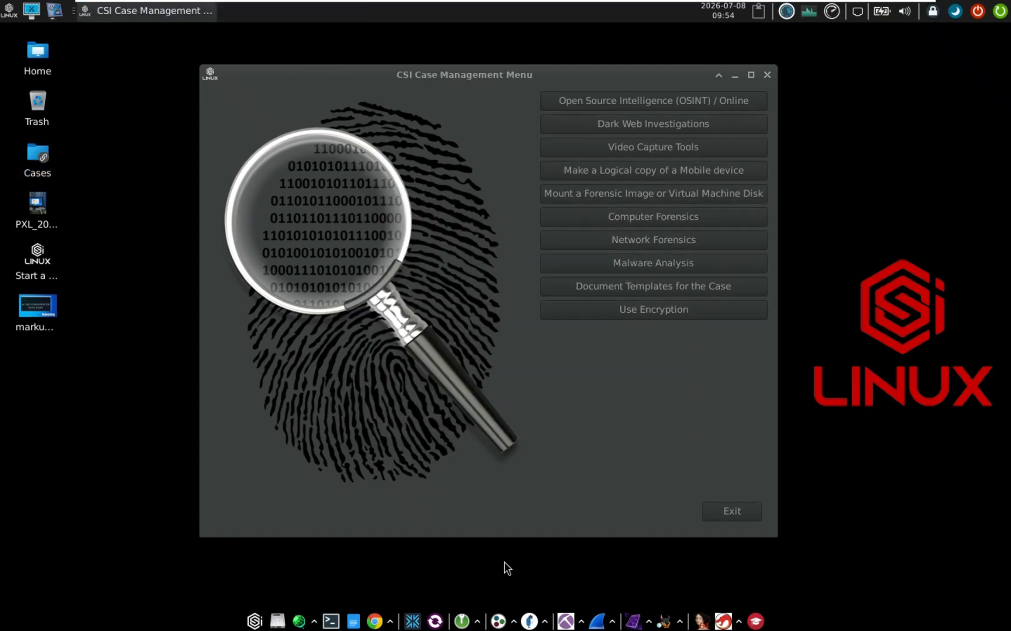
{"action": "left_click", "coordinate": [38, 217]}
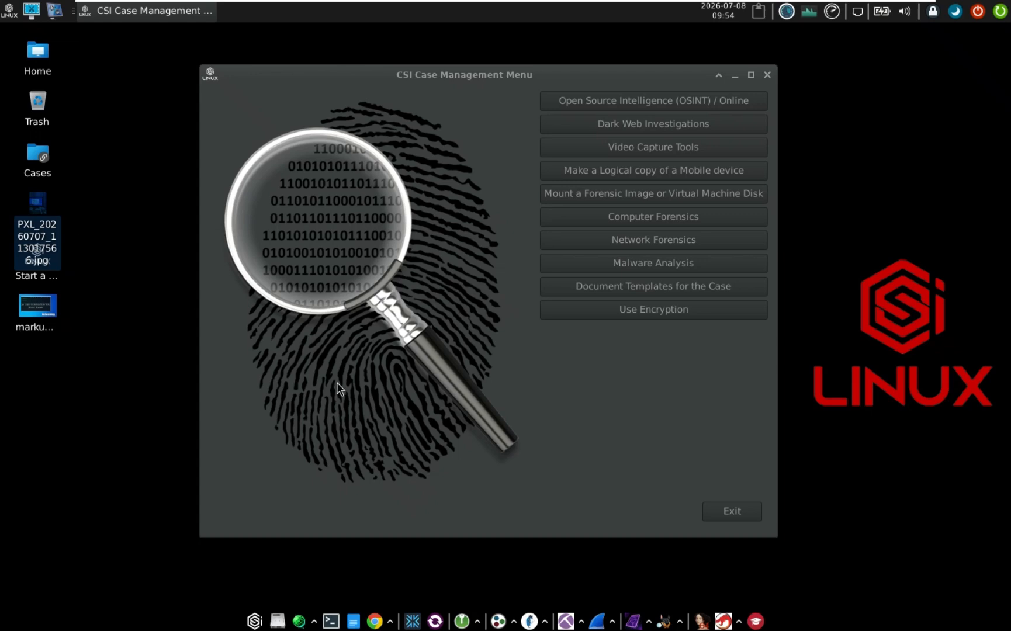
{"action": "left_click", "coordinate": [174, 275]}
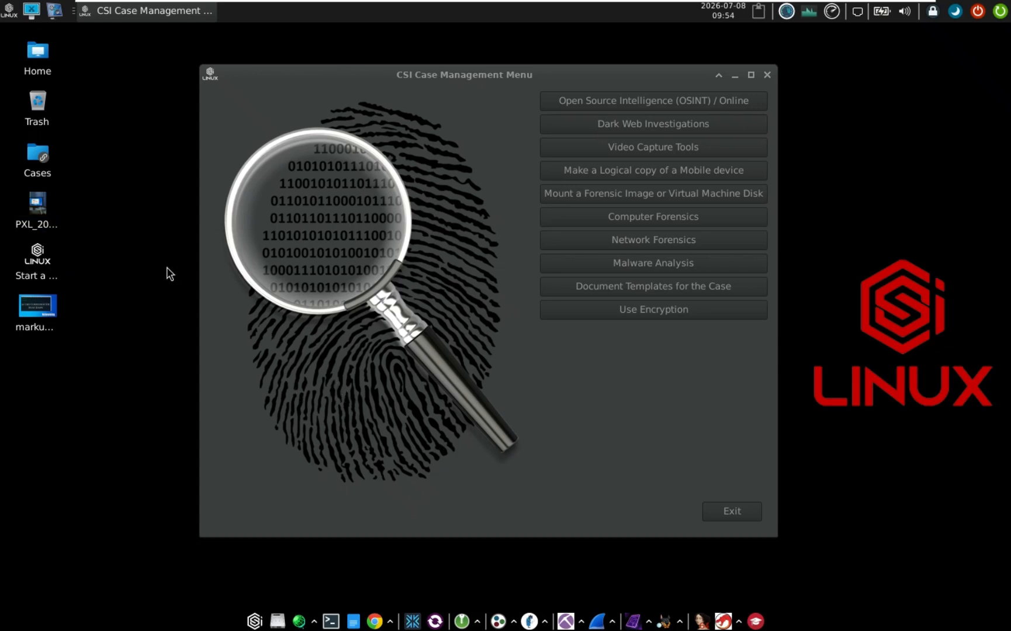
{"action": "left_click", "coordinate": [38, 202]}
{"action": "mouse_move", "coordinate": [39, 202]}
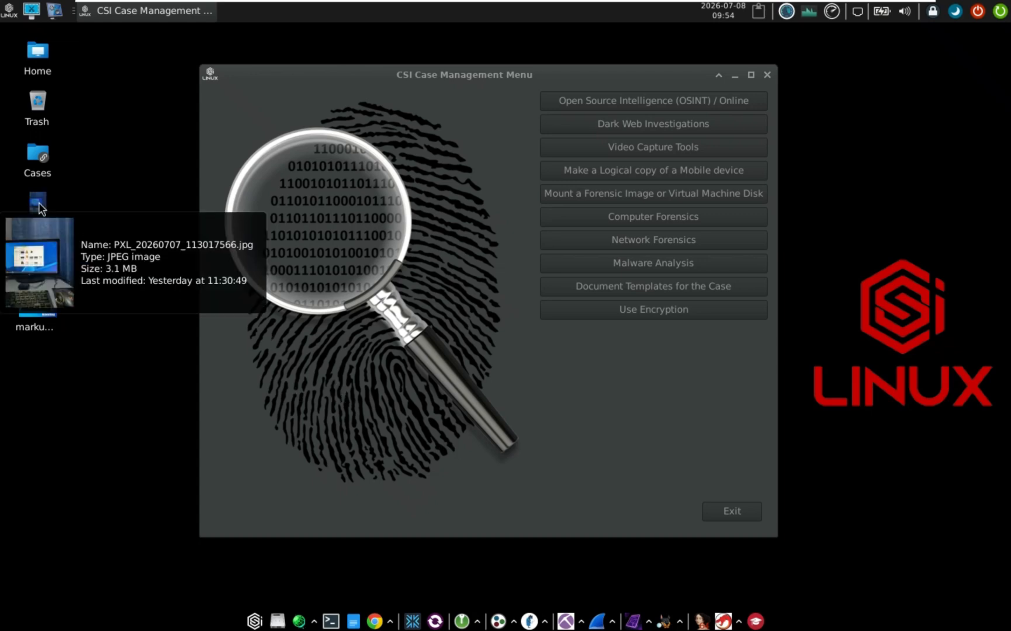
{"action": "left_click", "coordinate": [85, 190]}
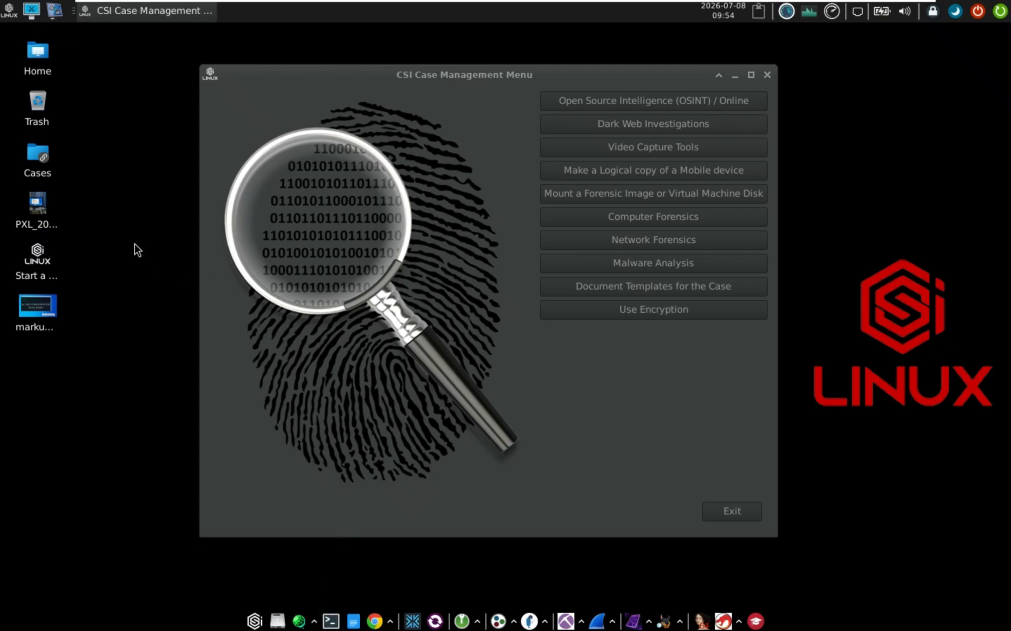
Position the new terminal, try dropping the PXL photo after exiftool, then clear the line
{"action": "left_click_drag", "start_coordinate": [687, 282], "coordinate": [435, 136]}
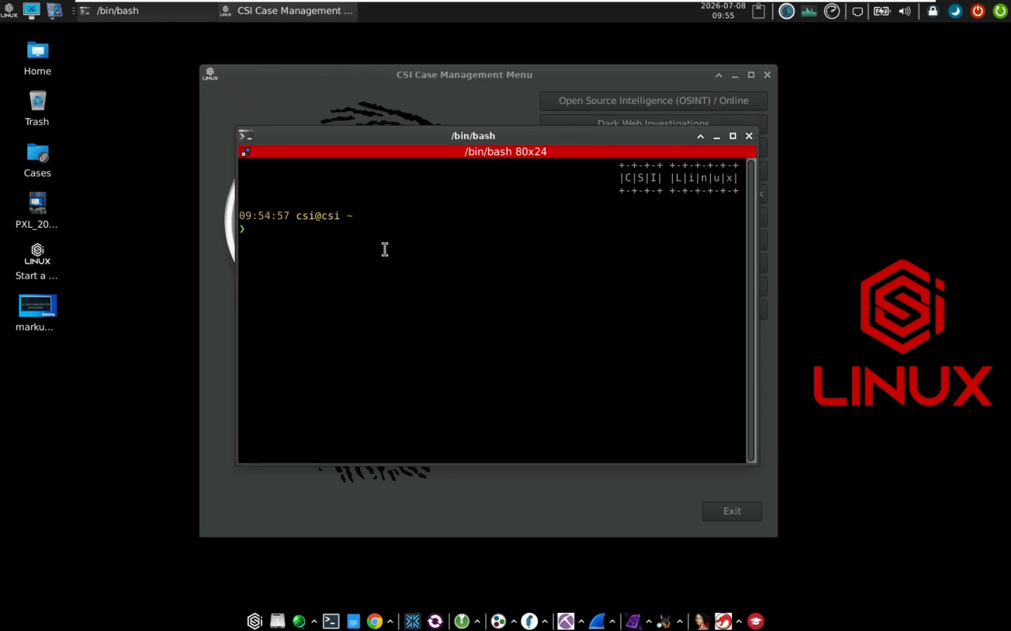
{"action": "type", "text": "exiftool"}
{"action": "left_click_drag", "start_coordinate": [35, 210], "coordinate": [495, 299]}
{"action": "left_click", "coordinate": [406, 282]}
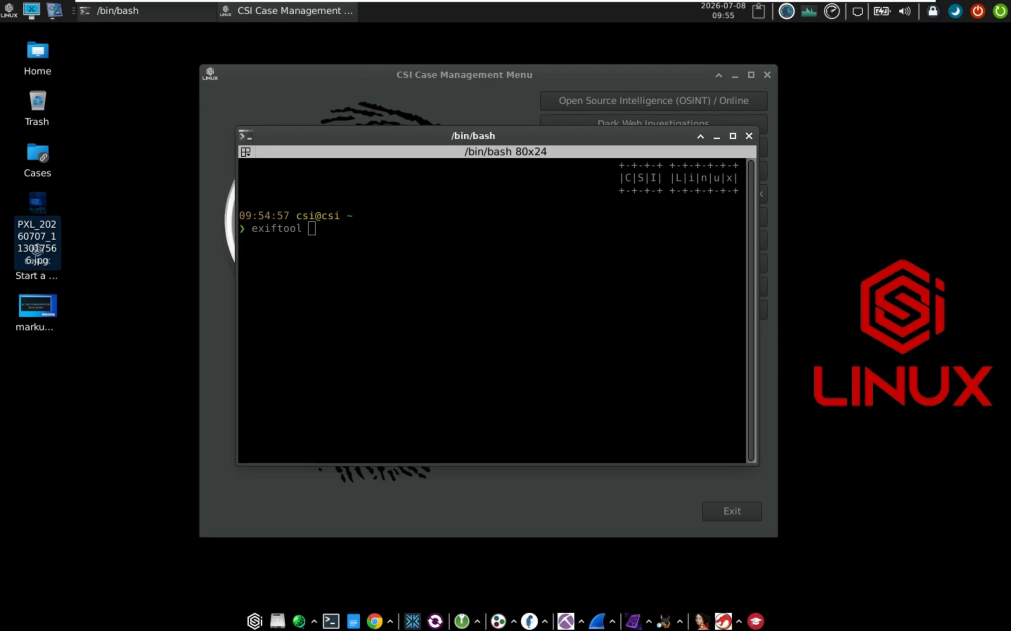
{"action": "key", "text": "BackSpace"}
{"action": "key", "text": "BackSpace"}
{"action": "key", "text": "BackSpace"}
{"action": "key", "text": "BackSpace"}
{"action": "key", "text": "BackSpace"}
{"action": "key", "text": "BackSpace"}
{"action": "key", "text": "BackSpace"}
{"action": "key", "text": "BackSpace"}
{"action": "key", "text": "BackSpace"}
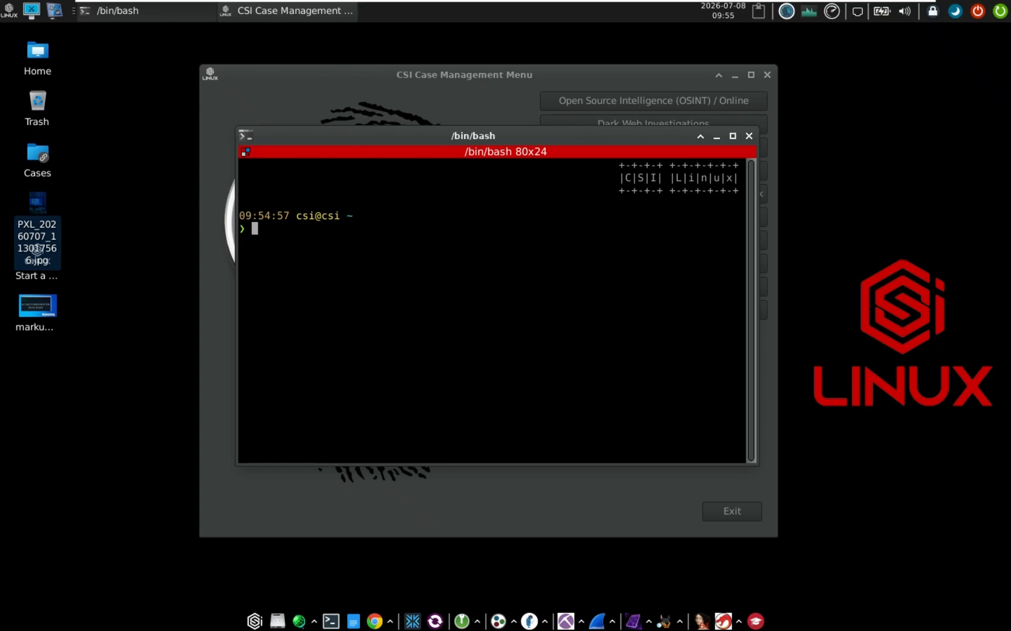
Run cd Desktop and ls, then enter 'exiftool P' for the PXL_20260707_113017566.jpg photo
{"action": "type", "text": "cd Desktop"}
{"action": "key", "text": "Return"}
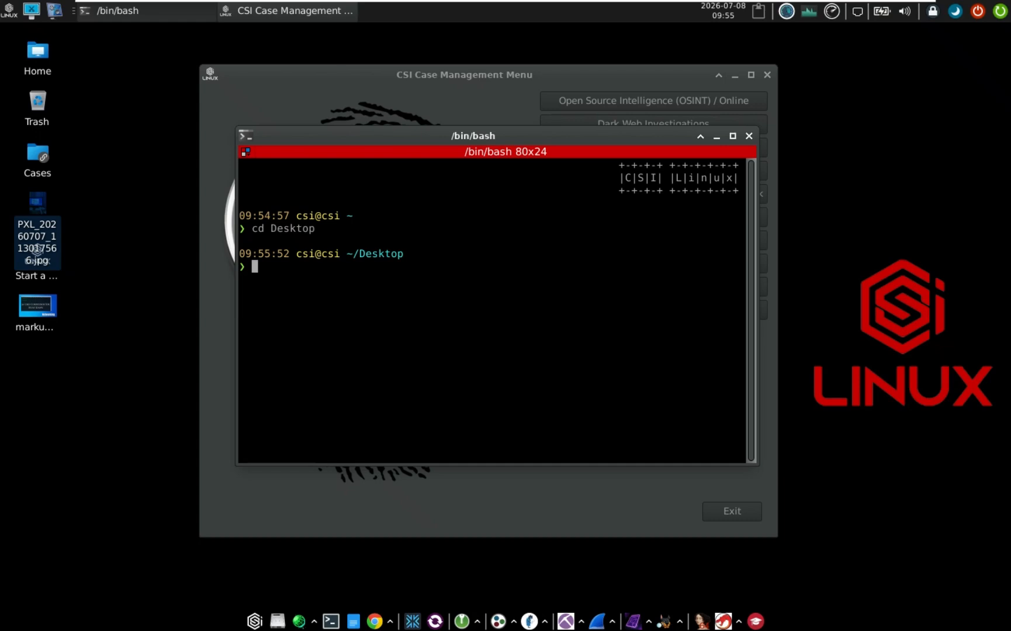
{"action": "type", "text": "ls"}
{"action": "key", "text": "Return"}
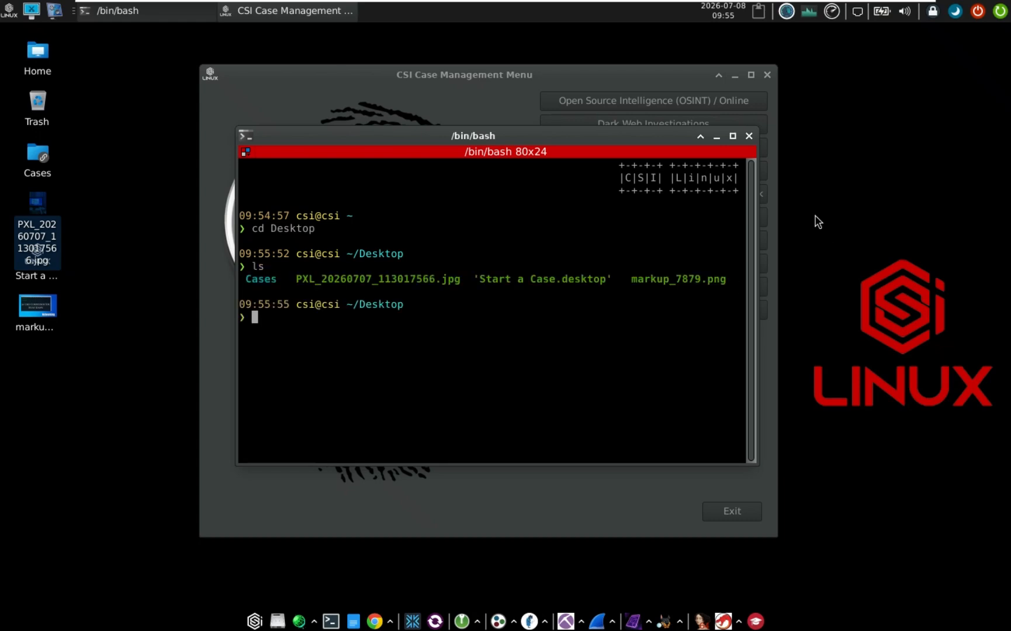
{"action": "triple_click", "coordinate": [411, 285]}
{"action": "double_click", "coordinate": [419, 278]}
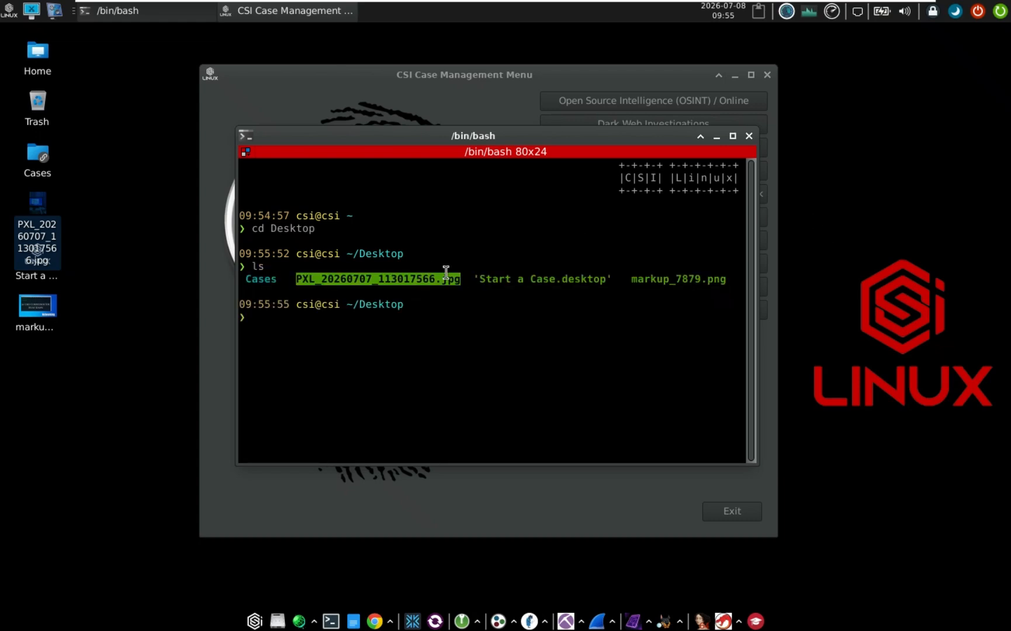
{"action": "left_click", "coordinate": [508, 246]}
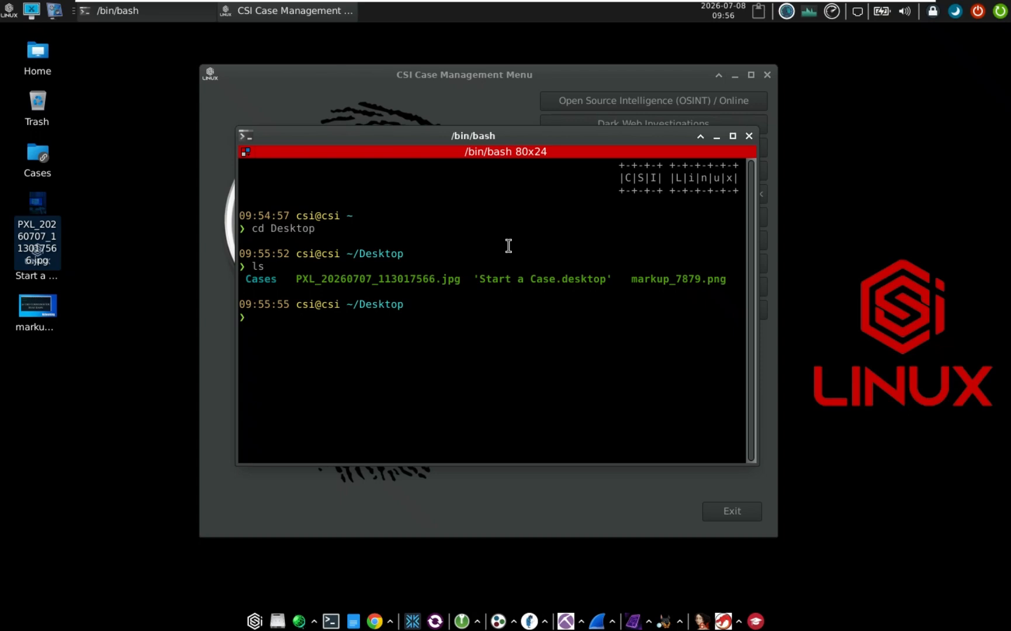
{"action": "type", "text": "e"}
{"action": "key", "text": "BackSpace"}
{"action": "type", "text": "exiftool P"}
Complete the PXL photo's file name and run exiftool to dump its metadata
{"action": "key", "text": "Tab"}
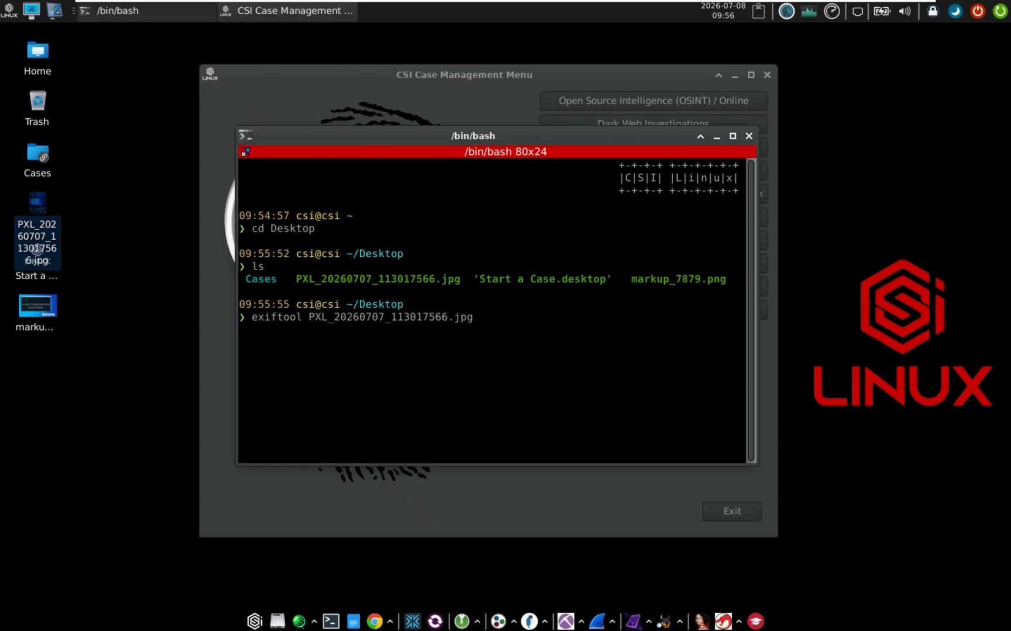
{"action": "key", "text": "BackSpace"}
{"action": "key", "text": "Return"}
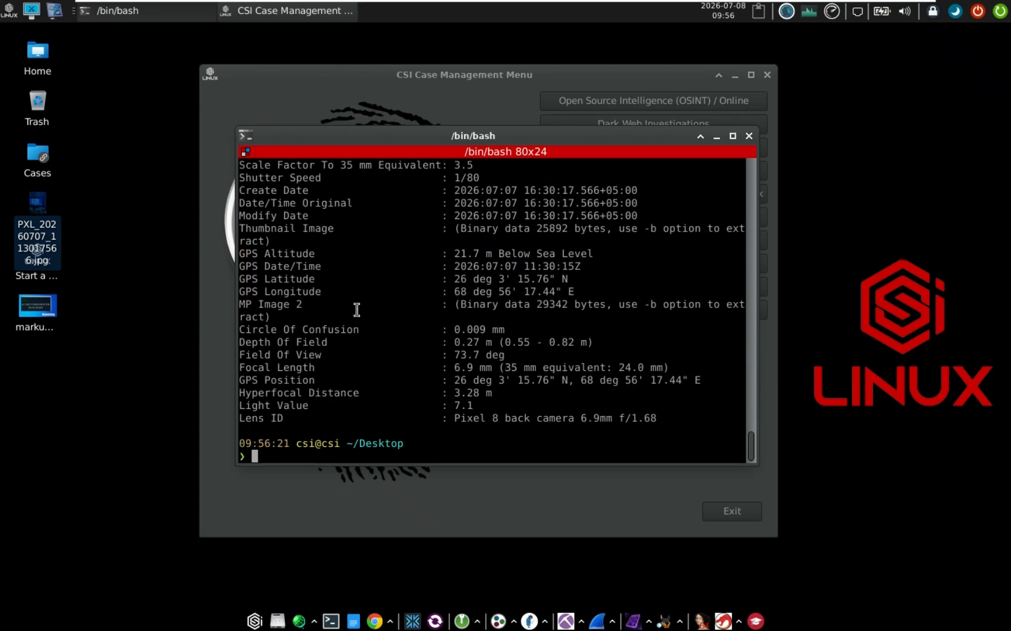
Scroll back through the output, highlighting Profile Creator, Display Device Profile and Lens Make entries
{"action": "scroll", "coordinate": [424, 378], "scroll_direction": "up", "scroll_amount": 1}
{"action": "scroll", "coordinate": [424, 377], "scroll_direction": "up", "scroll_amount": 4}
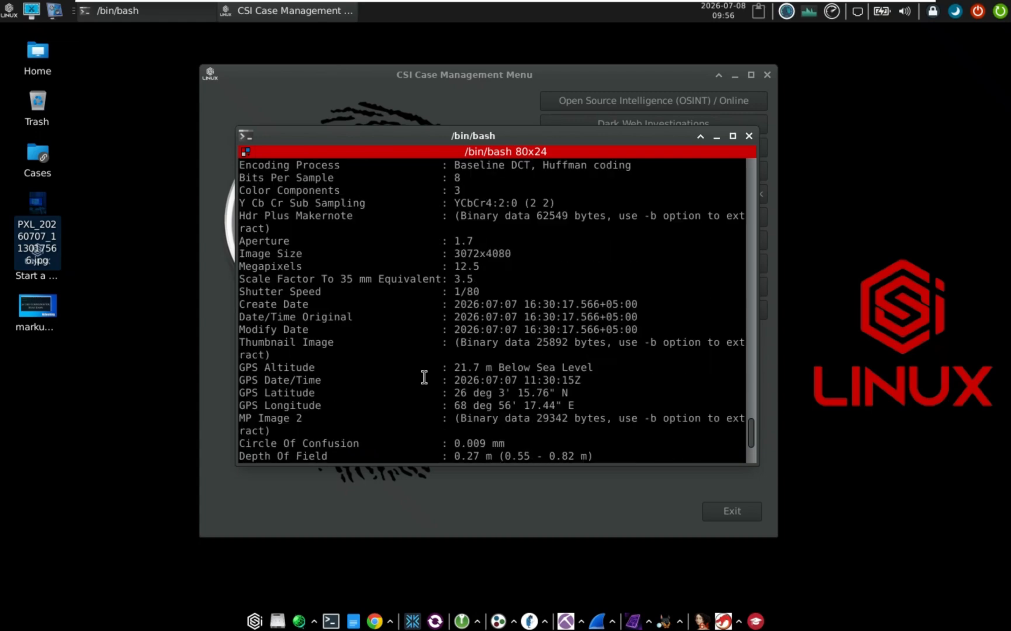
{"action": "scroll", "coordinate": [425, 378], "scroll_direction": "up", "scroll_amount": 11}
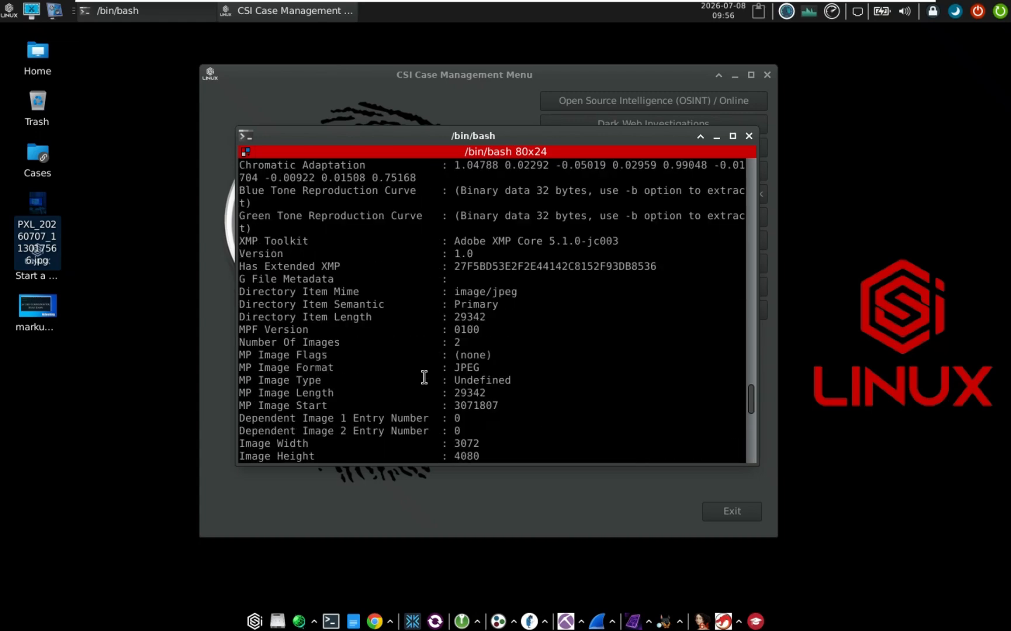
{"action": "scroll", "coordinate": [424, 377], "scroll_direction": "up", "scroll_amount": 3}
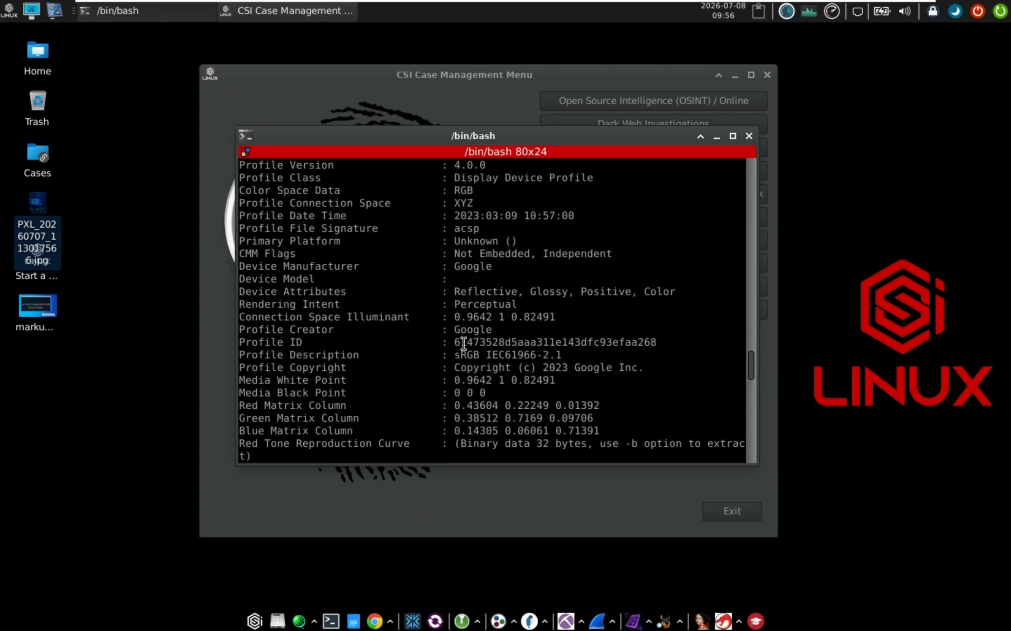
{"action": "left_click_drag", "start_coordinate": [461, 329], "coordinate": [501, 329]}
{"action": "left_click", "coordinate": [502, 329]}
{"action": "scroll", "coordinate": [478, 350], "scroll_direction": "up", "scroll_amount": 3}
{"action": "scroll", "coordinate": [478, 350], "scroll_direction": "up", "scroll_amount": 3}
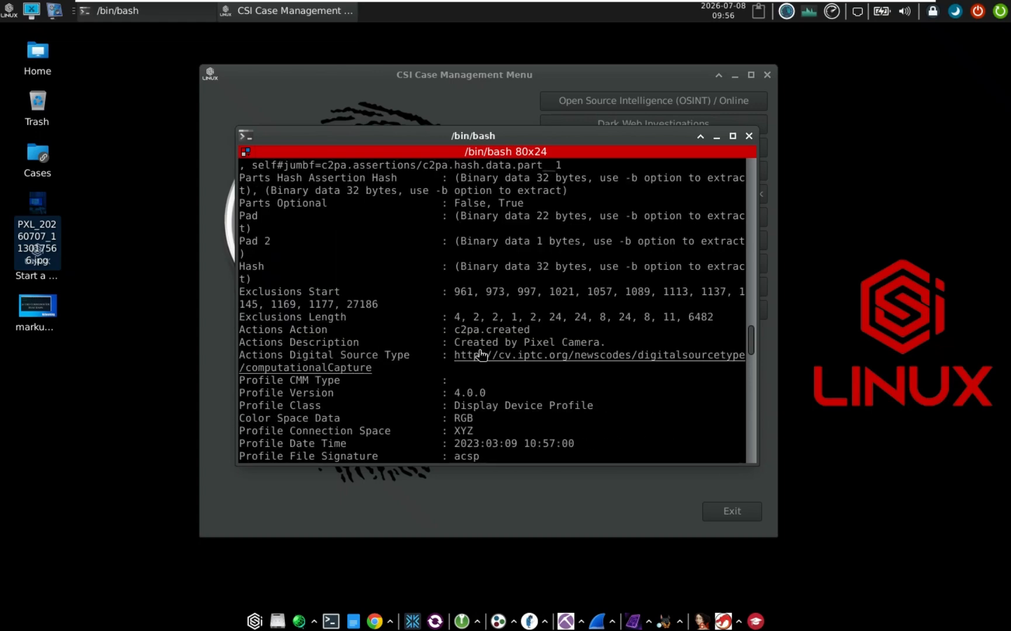
{"action": "left_click_drag", "start_coordinate": [457, 407], "coordinate": [513, 453]}
{"action": "left_click", "coordinate": [505, 408]}
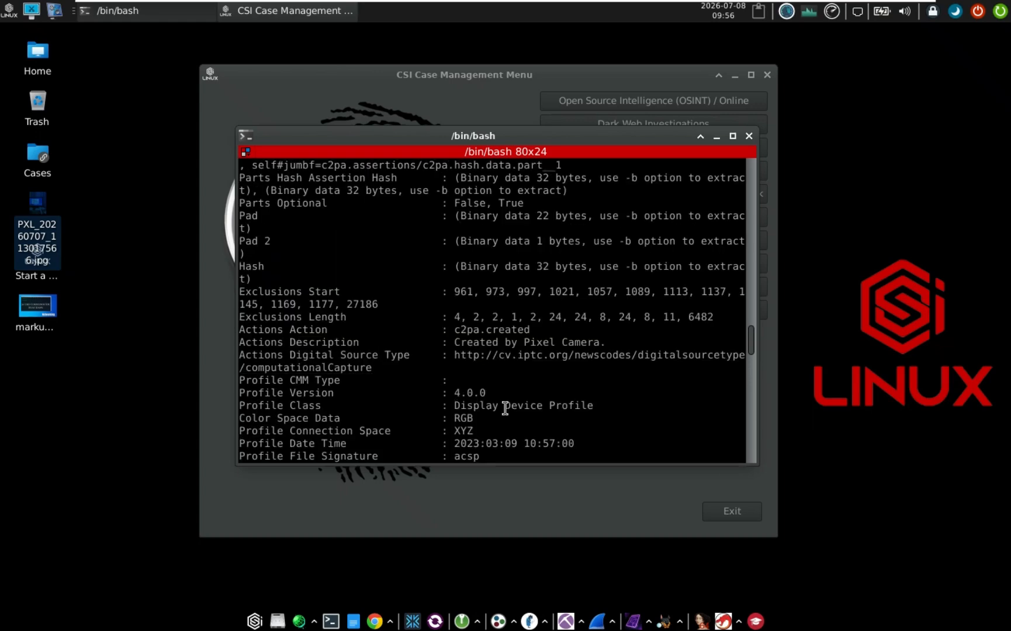
{"action": "scroll", "coordinate": [506, 408], "scroll_direction": "up", "scroll_amount": 5}
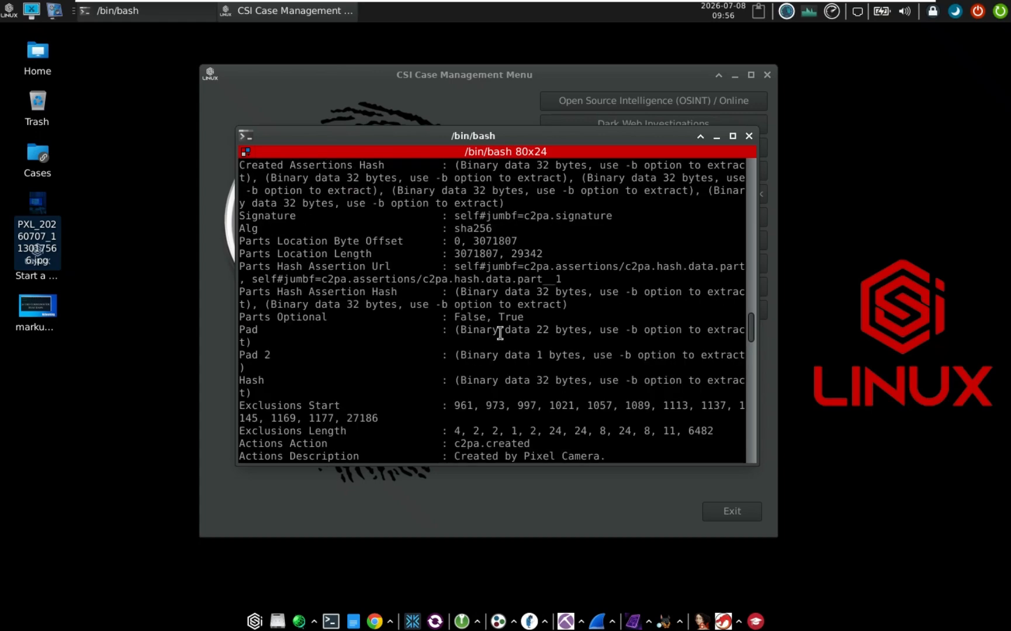
{"action": "scroll", "coordinate": [450, 315], "scroll_direction": "up", "scroll_amount": 5}
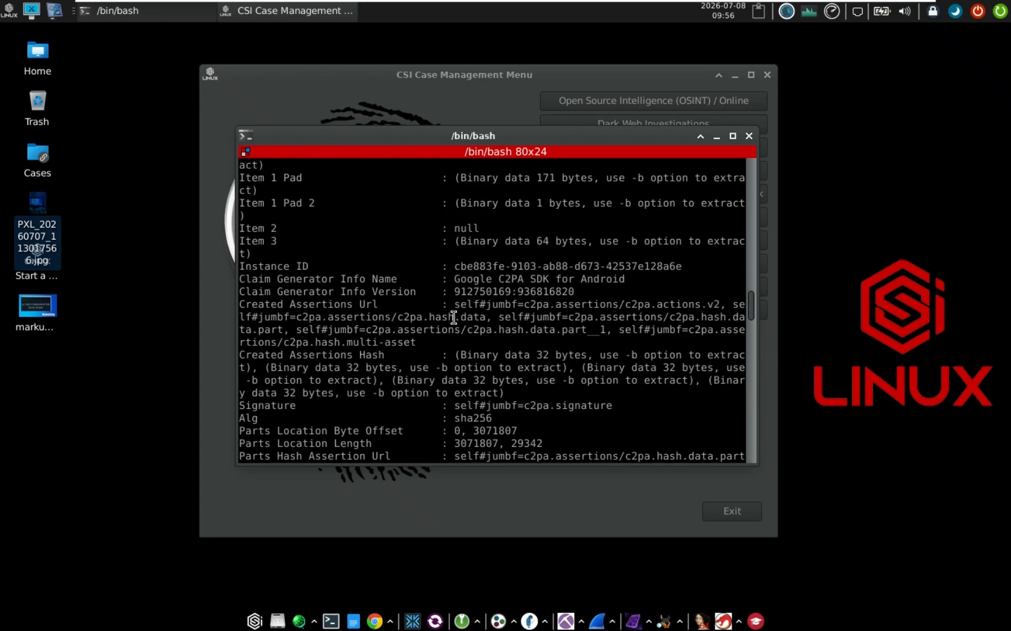
{"action": "scroll", "coordinate": [484, 356], "scroll_direction": "up", "scroll_amount": 7}
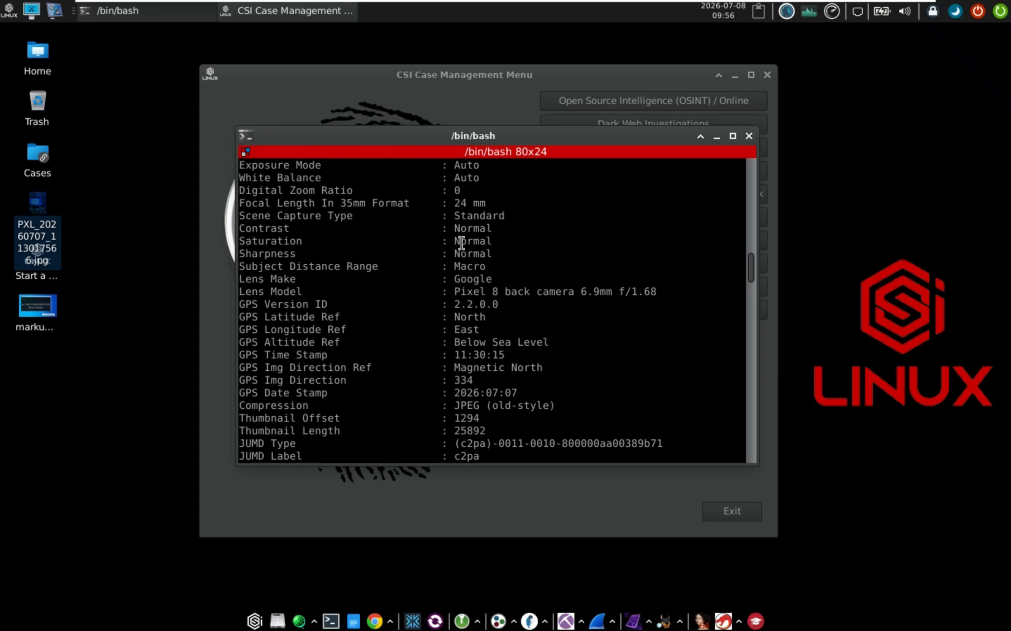
{"action": "left_click_drag", "start_coordinate": [455, 279], "coordinate": [504, 292]}
{"action": "left_click", "coordinate": [488, 284]}
Highlight the camera make/model and GPS reference rows, then close the metadata terminal
{"action": "left_click_drag", "start_coordinate": [576, 296], "coordinate": [608, 300]}
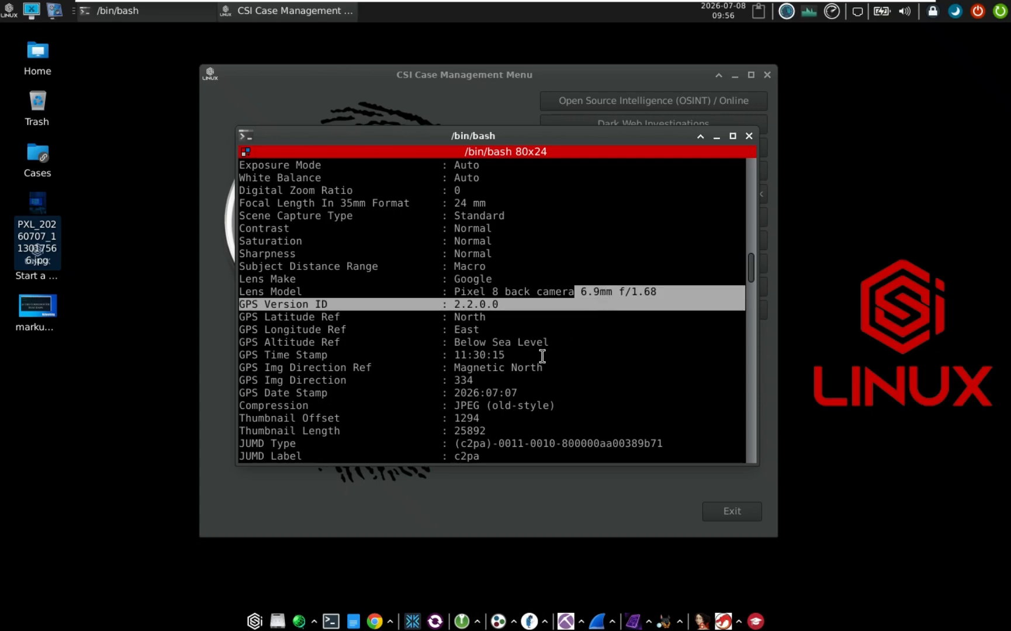
{"action": "left_click", "coordinate": [541, 357]}
{"action": "scroll", "coordinate": [486, 367], "scroll_direction": "up", "scroll_amount": 1}
{"action": "scroll", "coordinate": [486, 367], "scroll_direction": "up", "scroll_amount": 7}
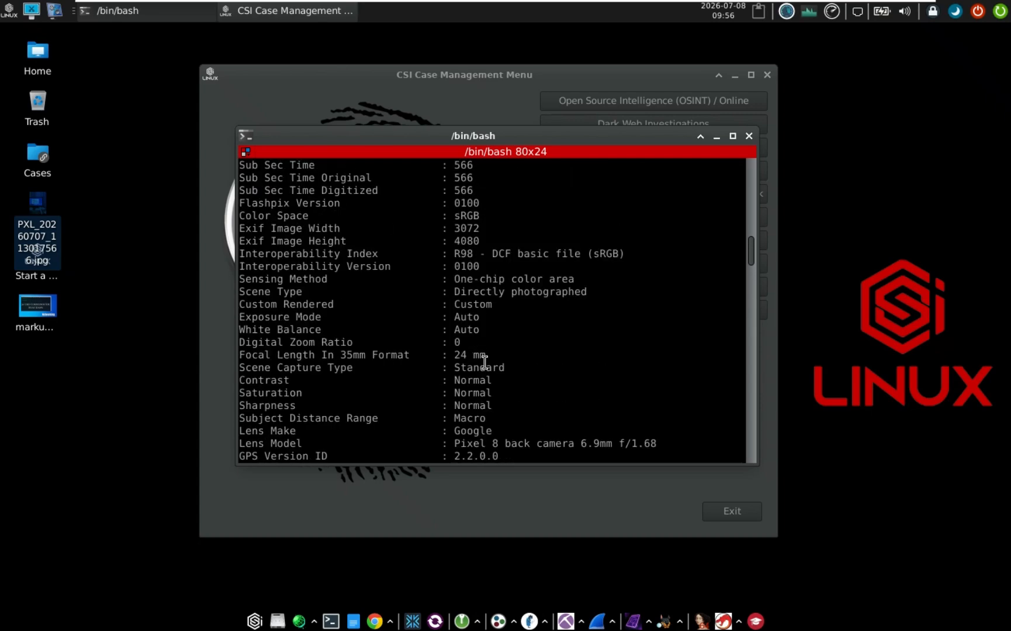
{"action": "scroll", "coordinate": [481, 342], "scroll_direction": "up", "scroll_amount": 7}
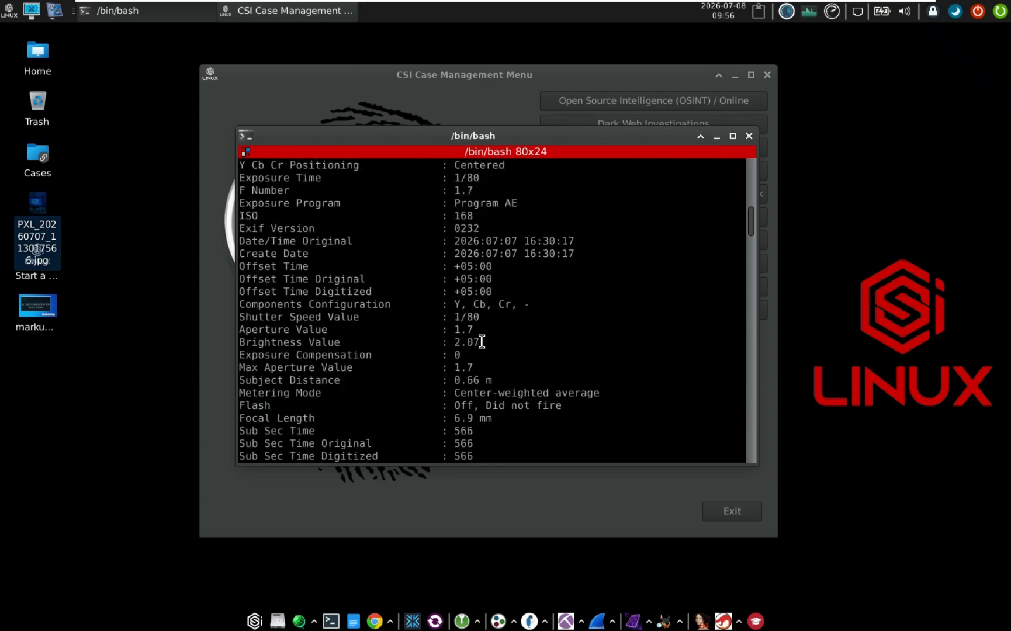
{"action": "scroll", "coordinate": [482, 342], "scroll_direction": "up", "scroll_amount": 2}
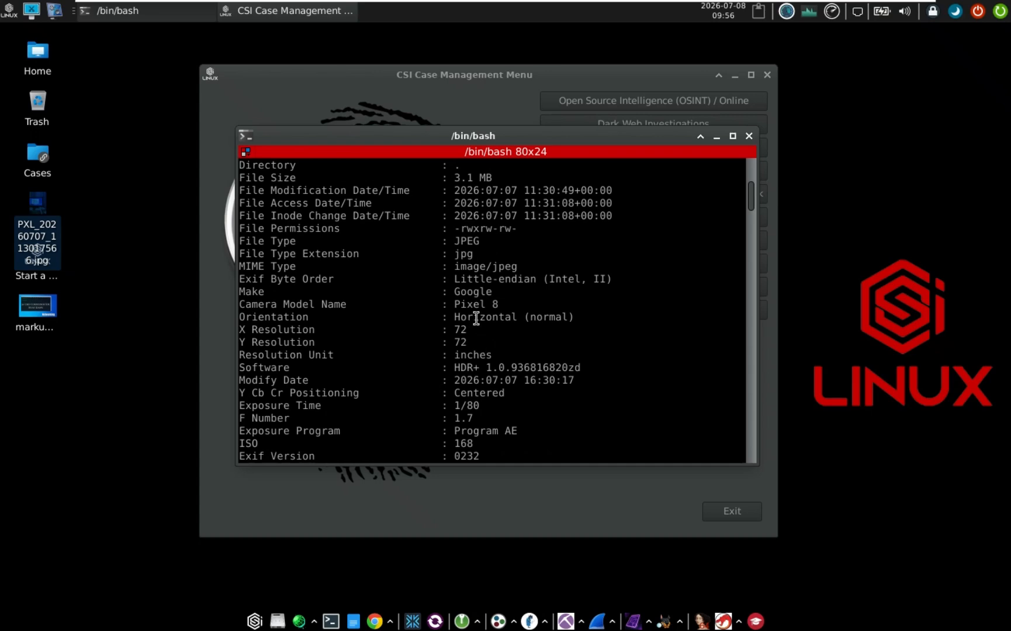
{"action": "left_click_drag", "start_coordinate": [454, 288], "coordinate": [474, 318]}
{"action": "scroll", "coordinate": [473, 327], "scroll_direction": "down", "scroll_amount": 12}
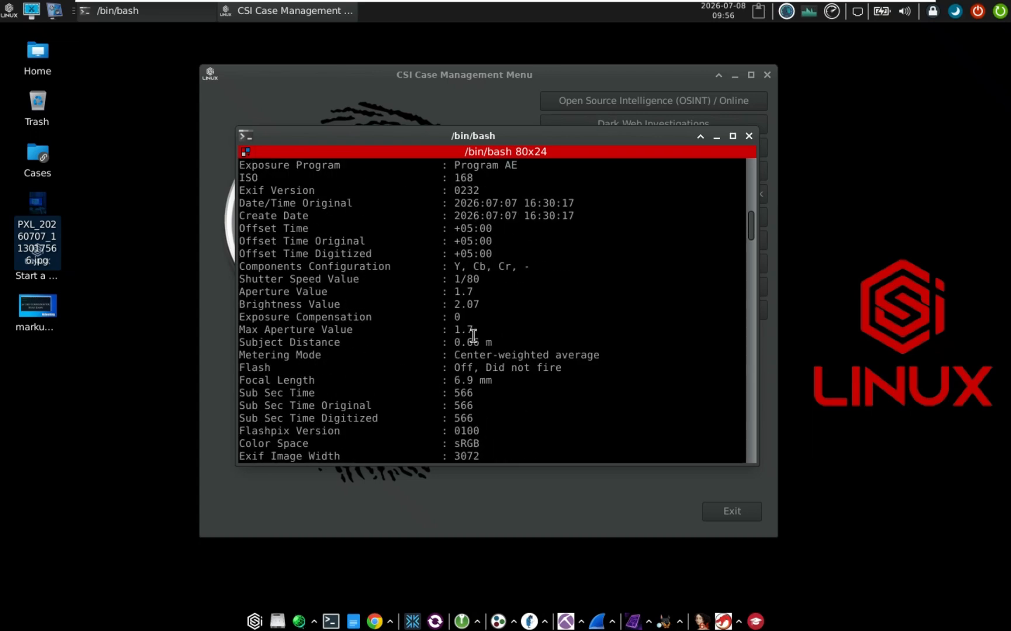
{"action": "scroll", "coordinate": [473, 336], "scroll_direction": "down", "scroll_amount": 8}
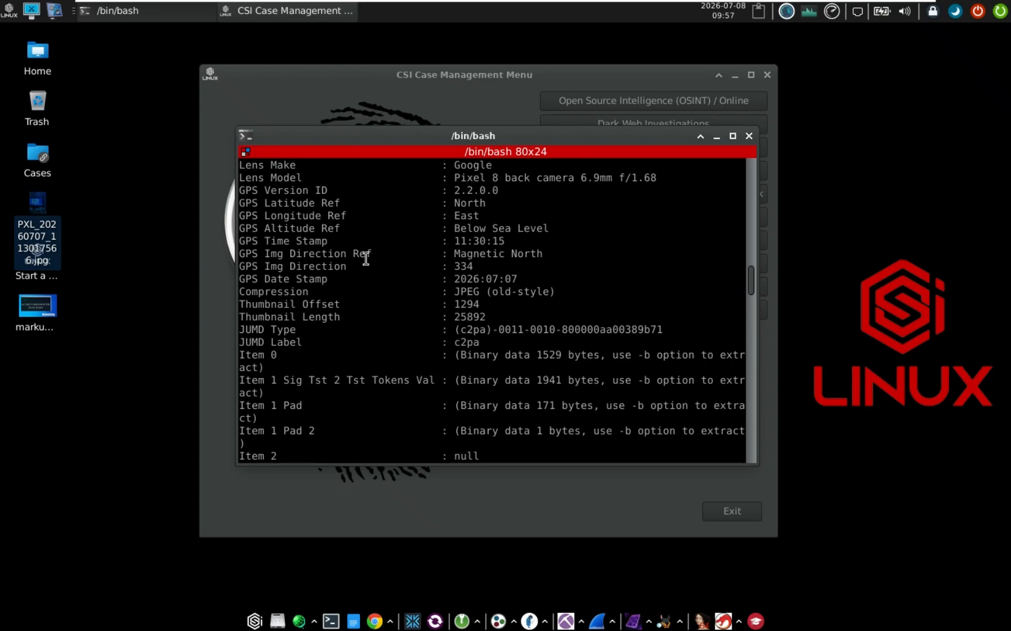
{"action": "left_click_drag", "start_coordinate": [257, 191], "coordinate": [261, 284]}
{"action": "left_click", "coordinate": [288, 330]}
{"action": "scroll", "coordinate": [393, 405], "scroll_direction": "down", "scroll_amount": 8}
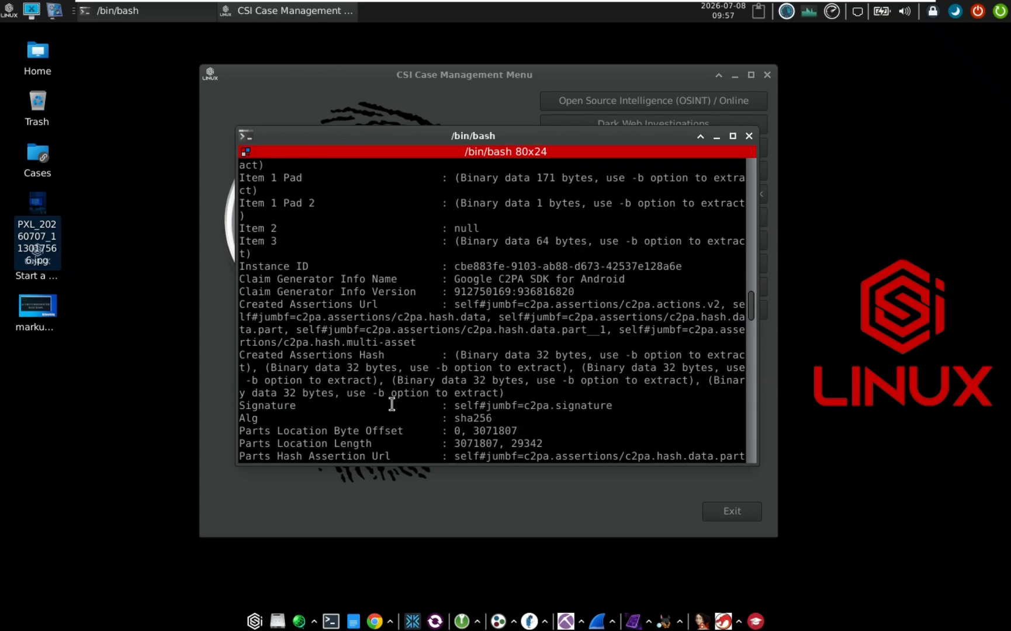
{"action": "scroll", "coordinate": [393, 405], "scroll_direction": "down", "scroll_amount": 20}
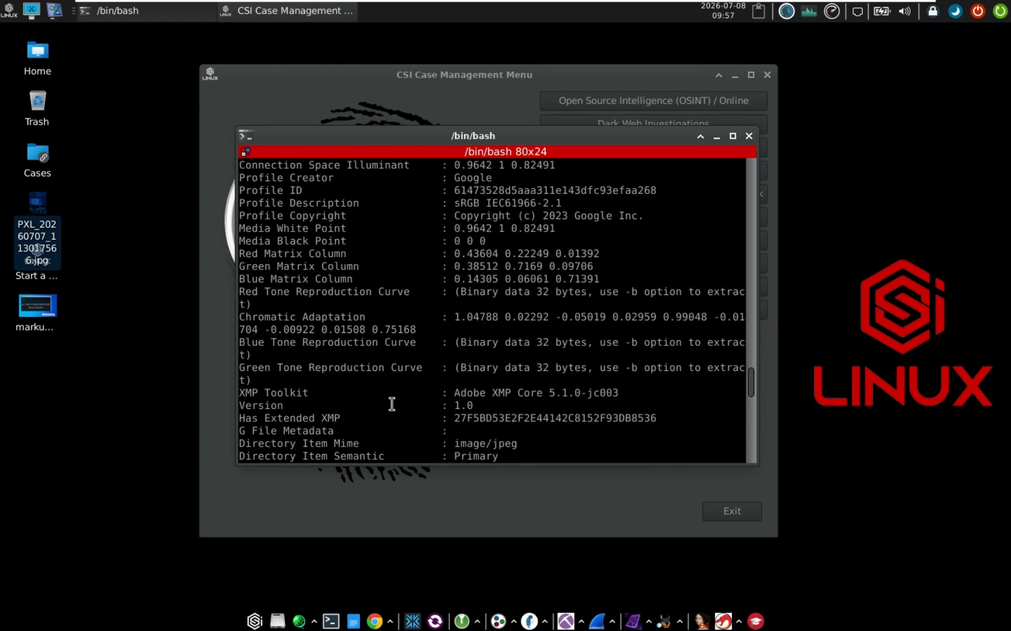
{"action": "scroll", "coordinate": [392, 404], "scroll_direction": "down", "scroll_amount": 11}
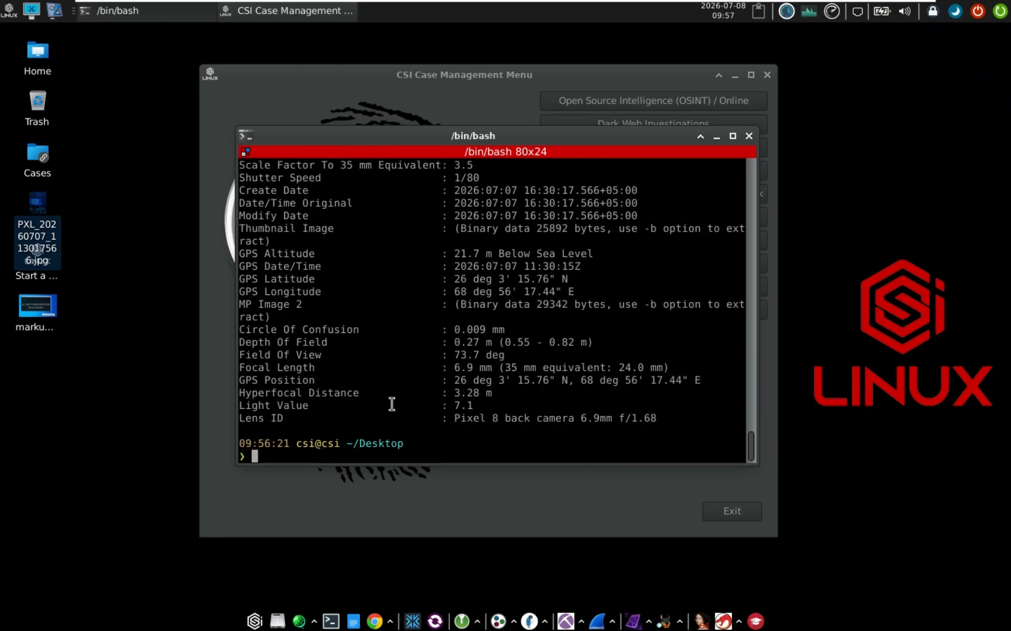
{"action": "left_click", "coordinate": [749, 136]}
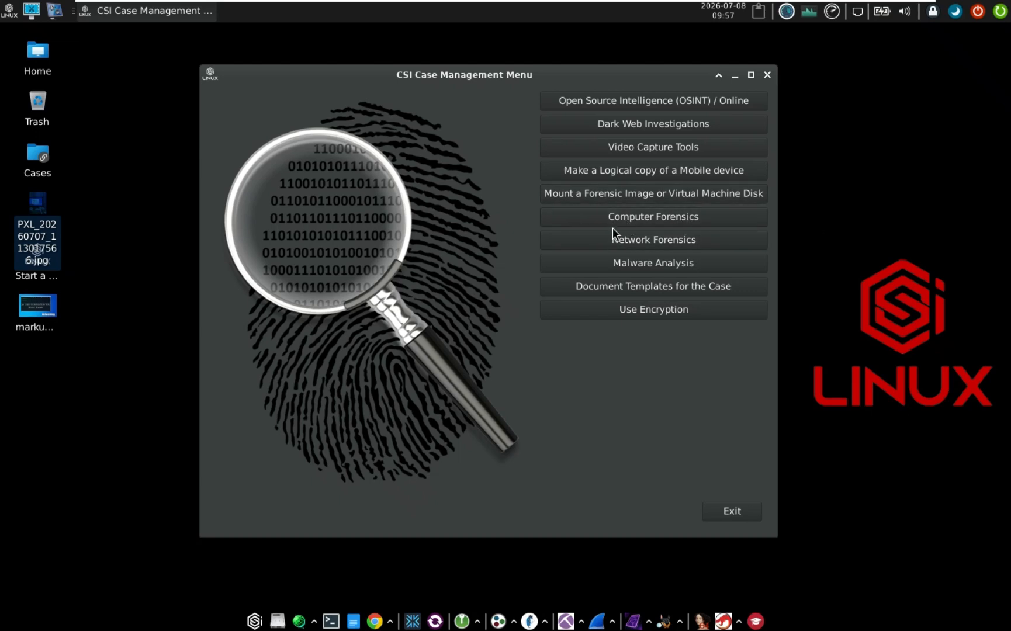
{"action": "left_click", "coordinate": [638, 244]}
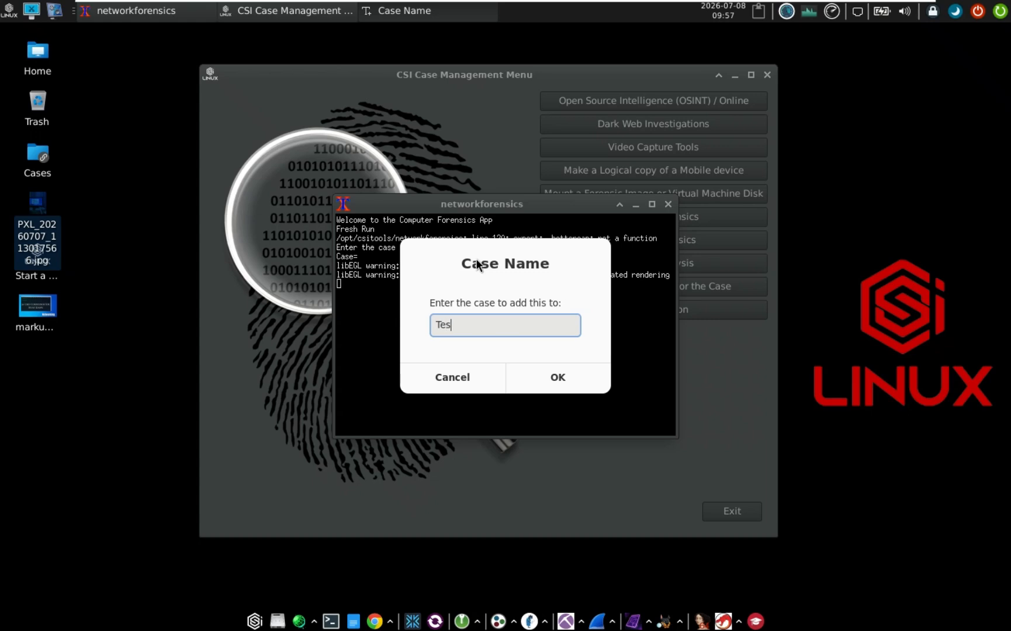
{"action": "key", "text": "Return"}
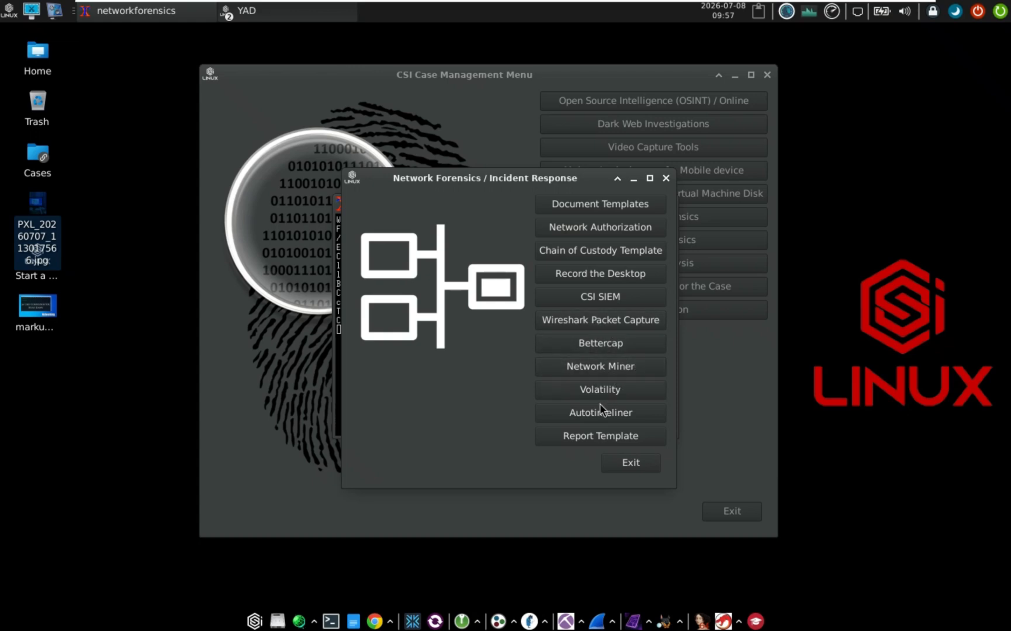
{"action": "left_click", "coordinate": [632, 462]}
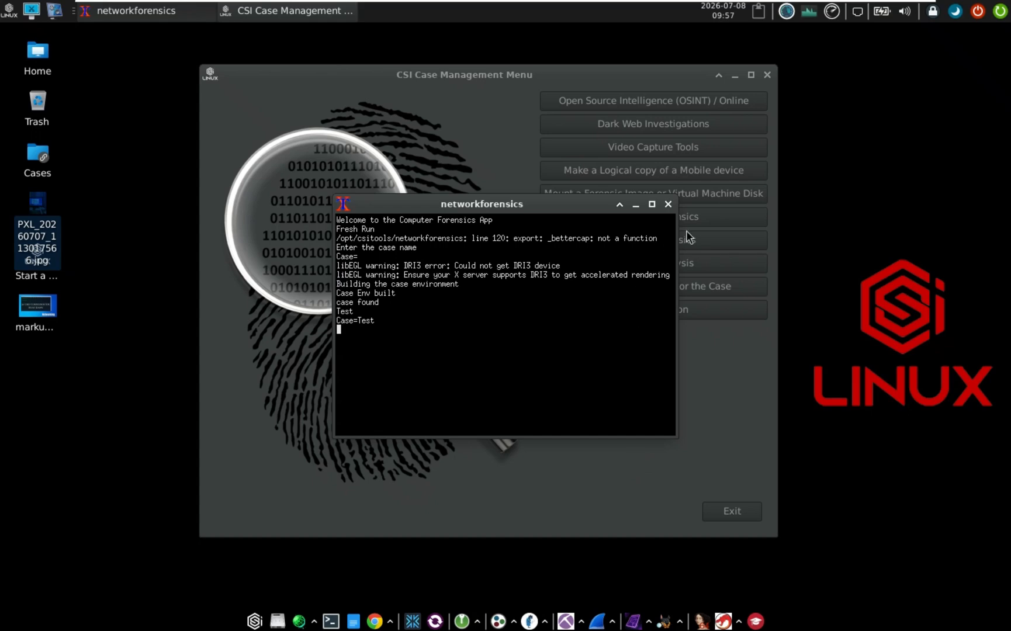
{"action": "left_click", "coordinate": [668, 205]}
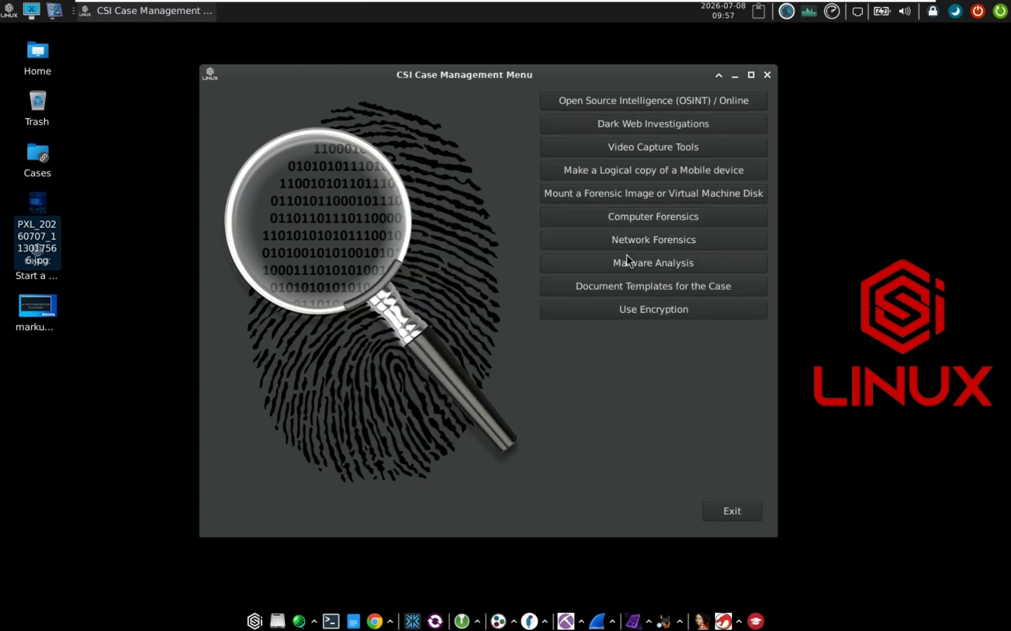
Launch the Malware Analysis / Reverse Engineering tools under case name Test
{"action": "left_click", "coordinate": [695, 266]}
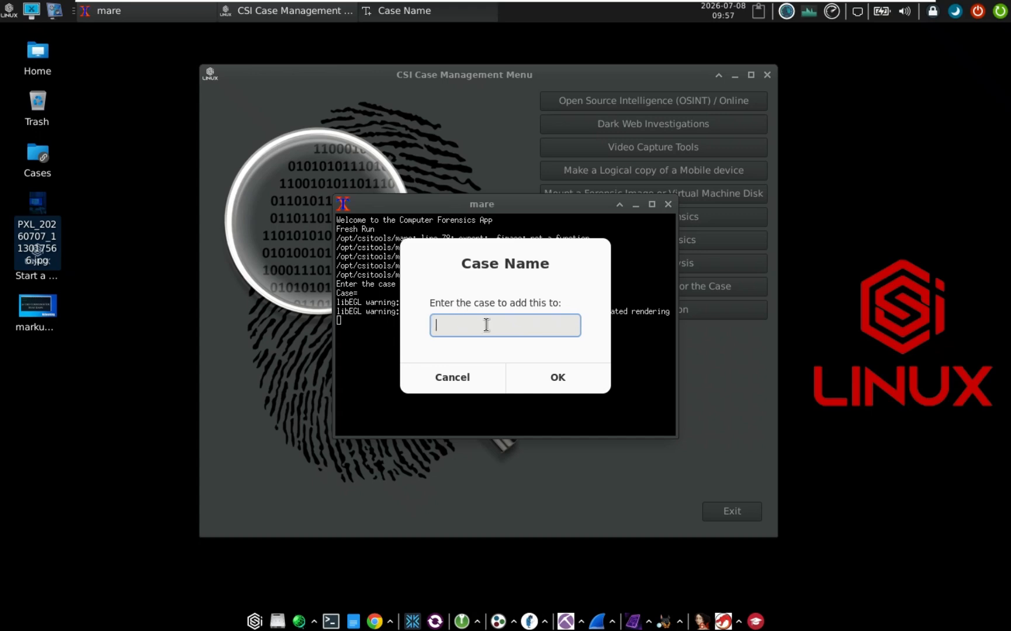
{"action": "type", "text": "Test"}
{"action": "key", "text": "Return"}
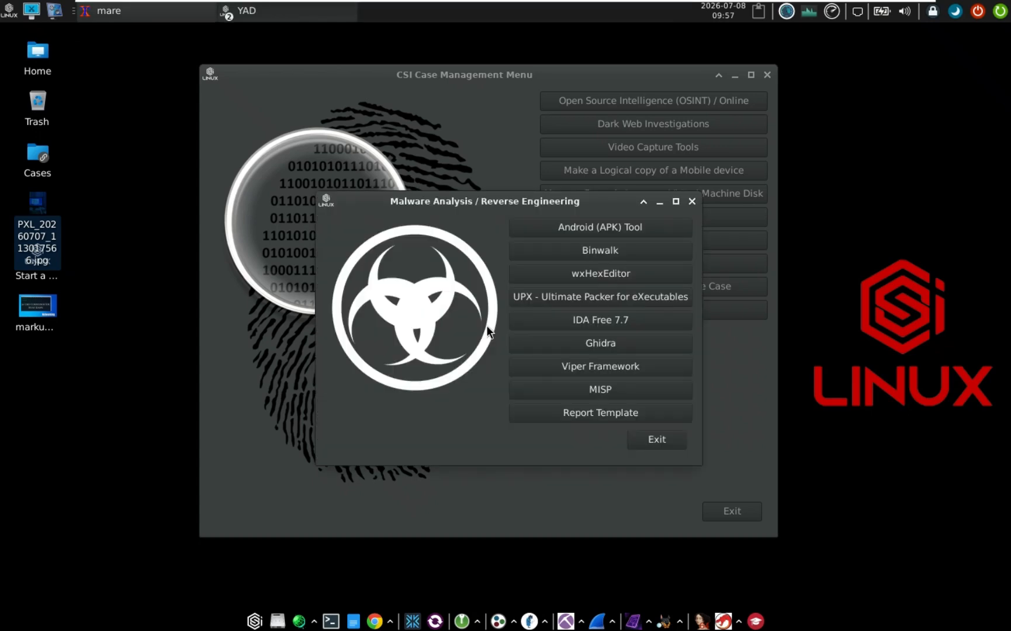
Start the Android APK tool and choose facebook-lite-520-0-0-0-62.apk from the Desktop
{"action": "left_click", "coordinate": [628, 234]}
{"action": "left_click_drag", "start_coordinate": [672, 370], "coordinate": [604, 245]}
{"action": "scroll", "coordinate": [525, 398], "scroll_direction": "down", "scroll_amount": 2}
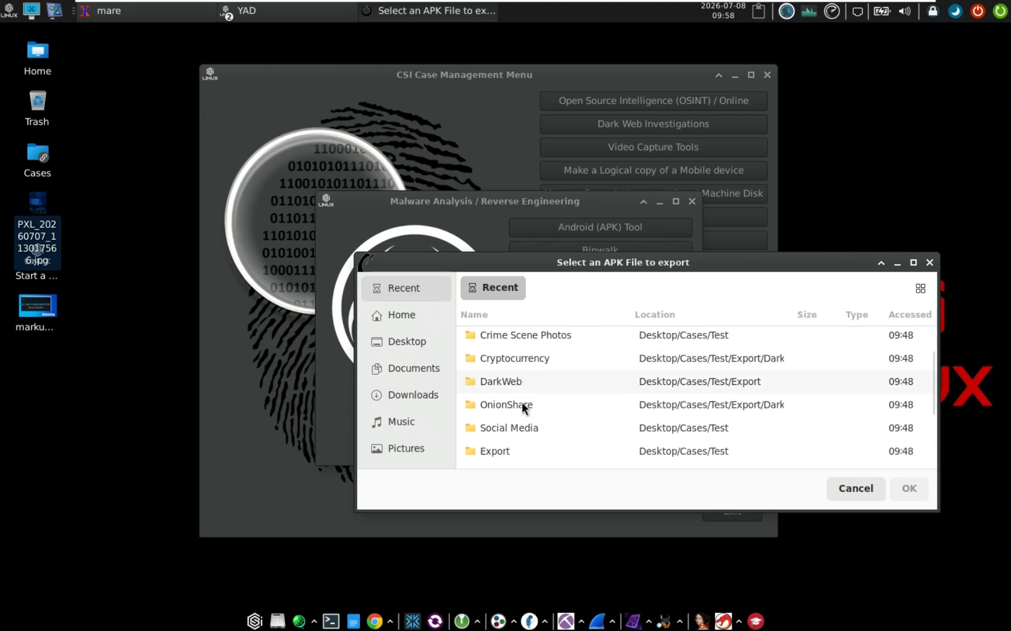
{"action": "scroll", "coordinate": [522, 402], "scroll_direction": "down", "scroll_amount": 5}
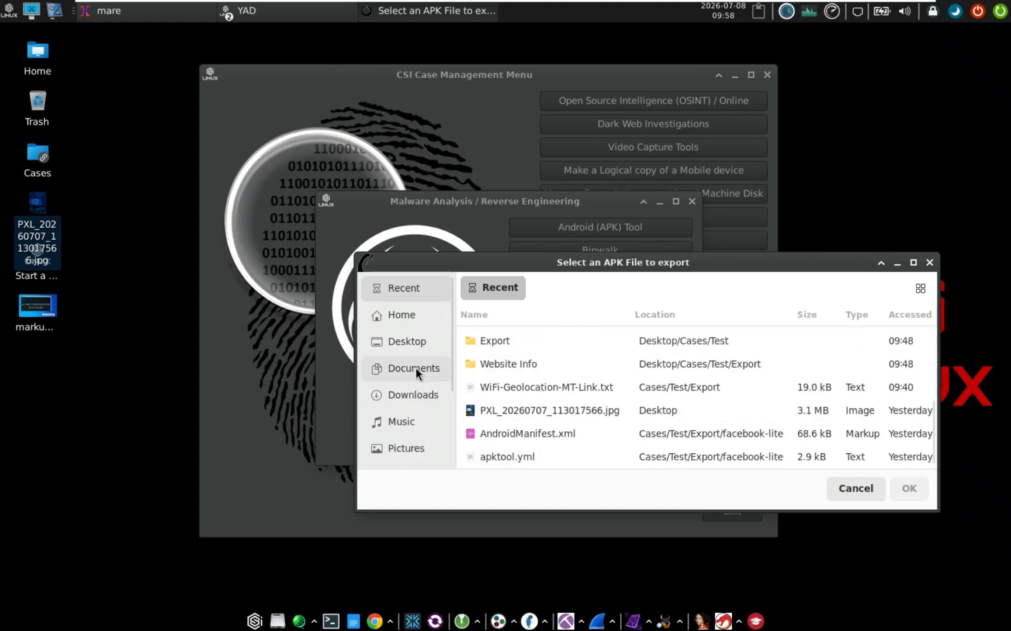
{"action": "left_click", "coordinate": [402, 395]}
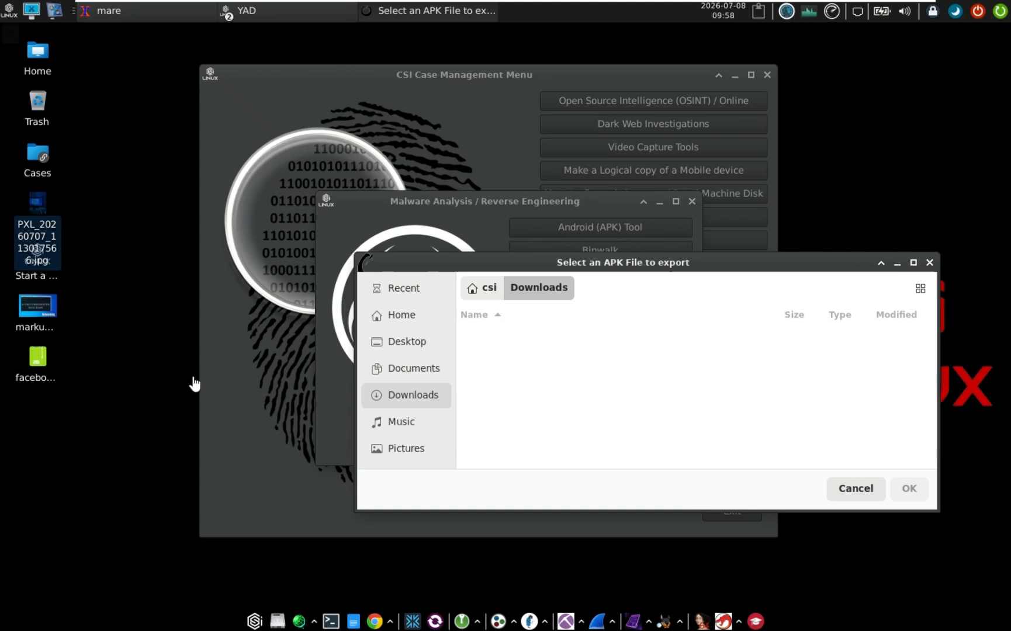
{"action": "left_click", "coordinate": [38, 365]}
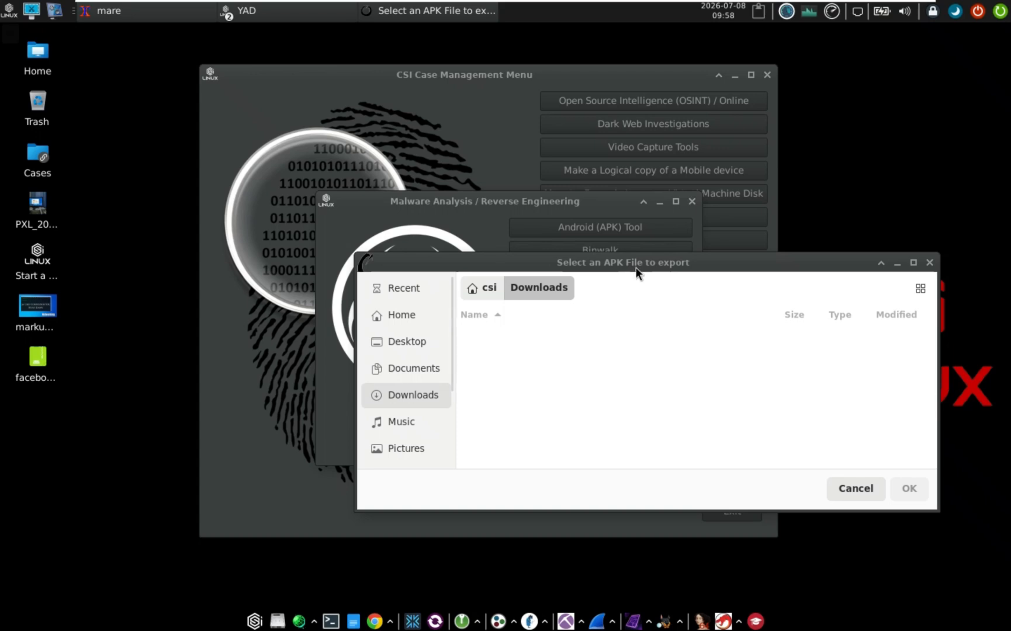
{"action": "left_click_drag", "start_coordinate": [636, 267], "coordinate": [564, 266]}
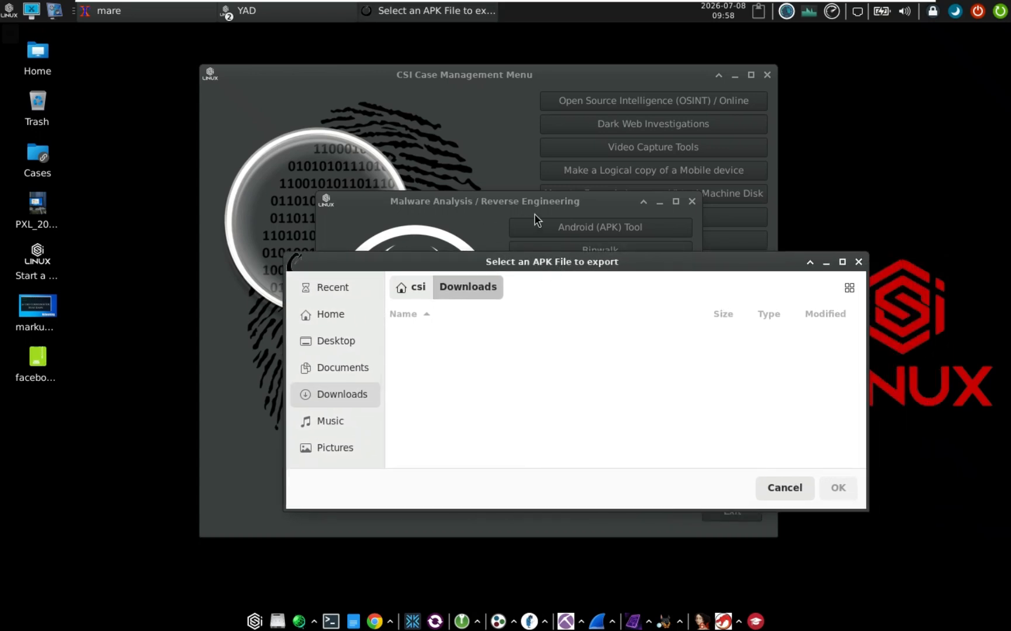
{"action": "left_click", "coordinate": [39, 359]}
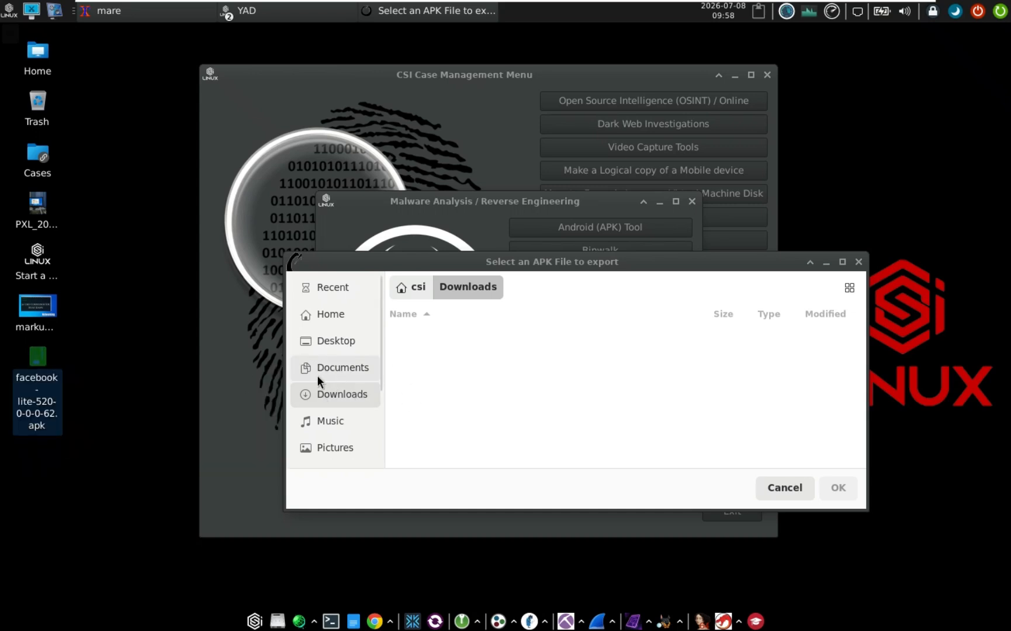
{"action": "left_click", "coordinate": [335, 343]}
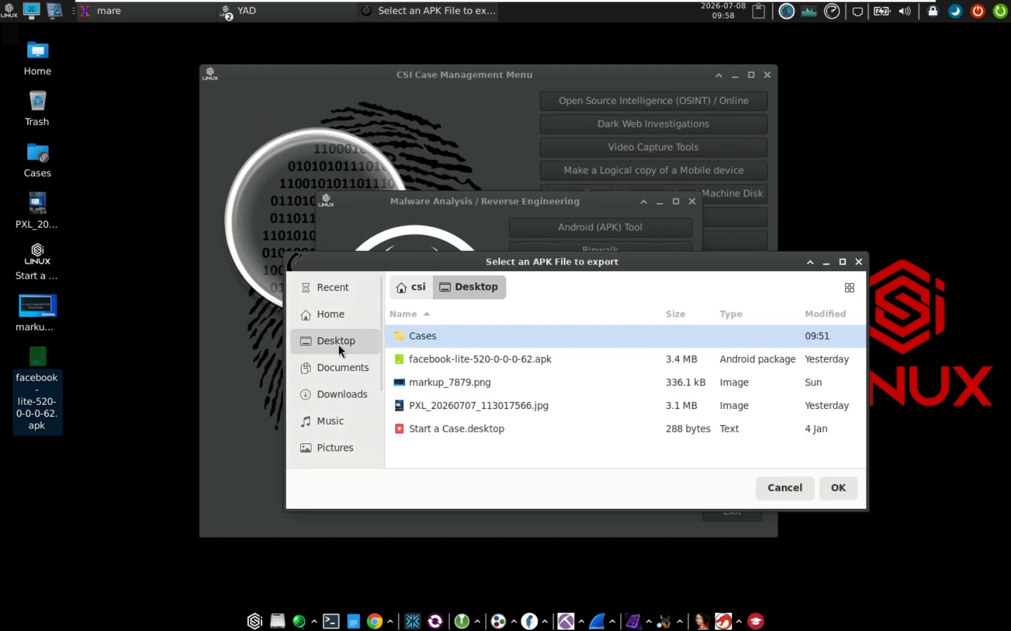
{"action": "left_click", "coordinate": [468, 367]}
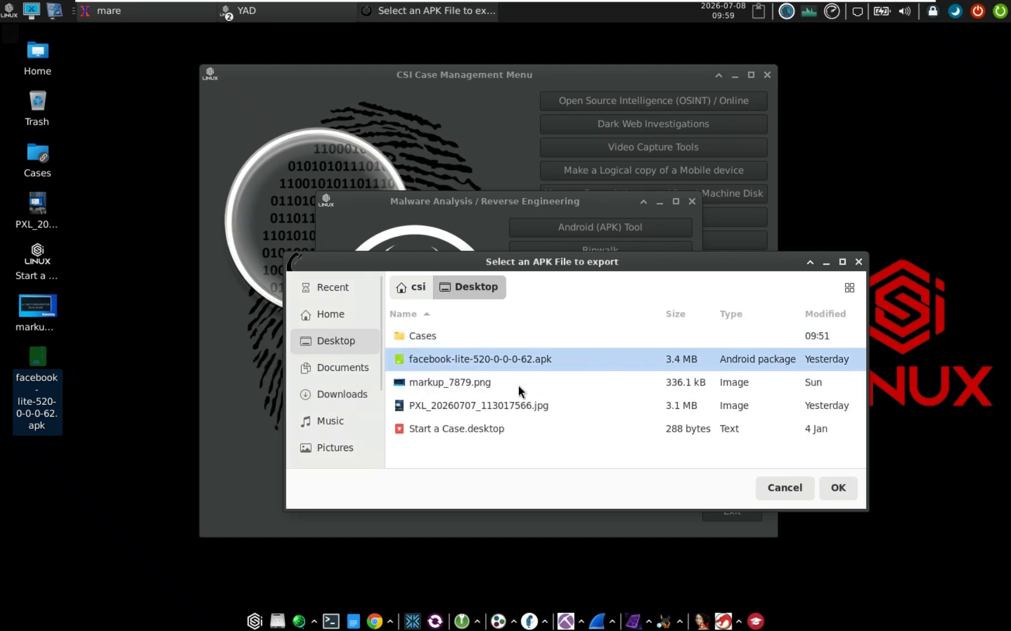
{"action": "left_click", "coordinate": [842, 491]}
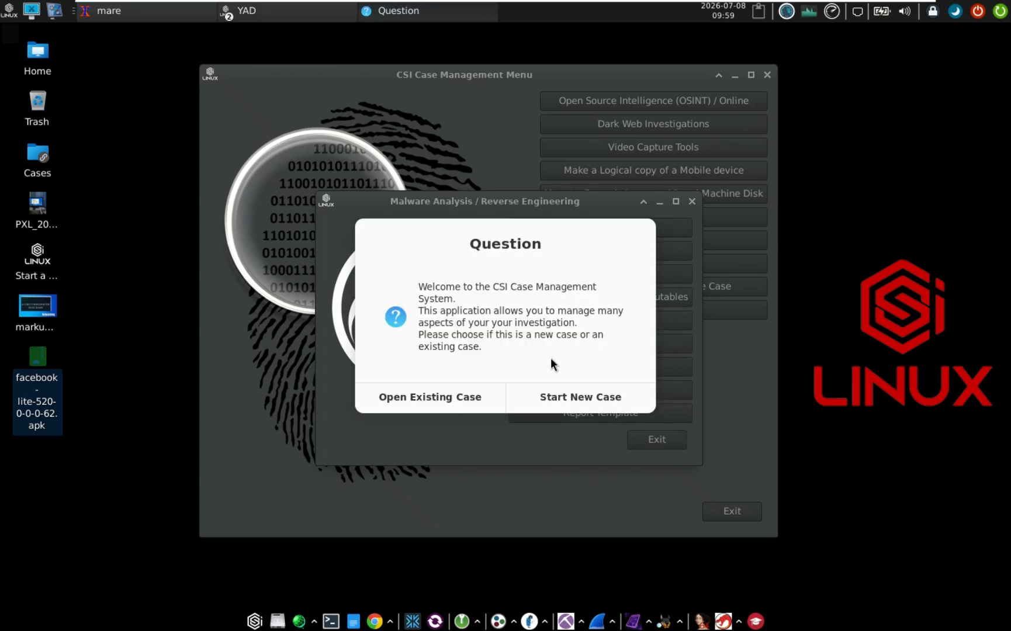
Add the APK export to the existing case Test and move the tool window aside
{"action": "left_click", "coordinate": [434, 396]}
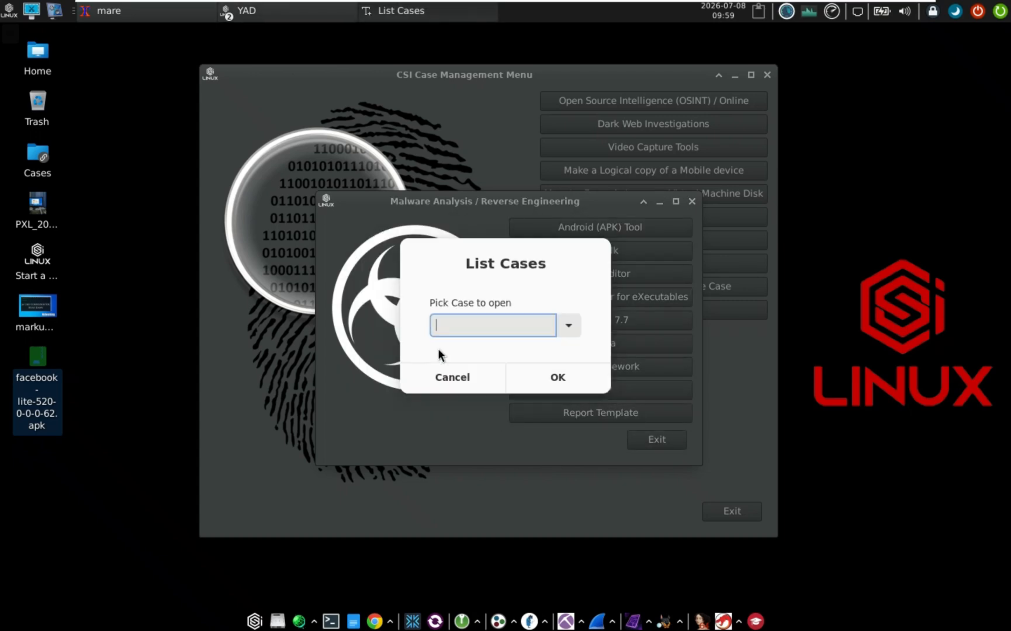
{"action": "left_click", "coordinate": [568, 325]}
{"action": "left_click", "coordinate": [470, 360]}
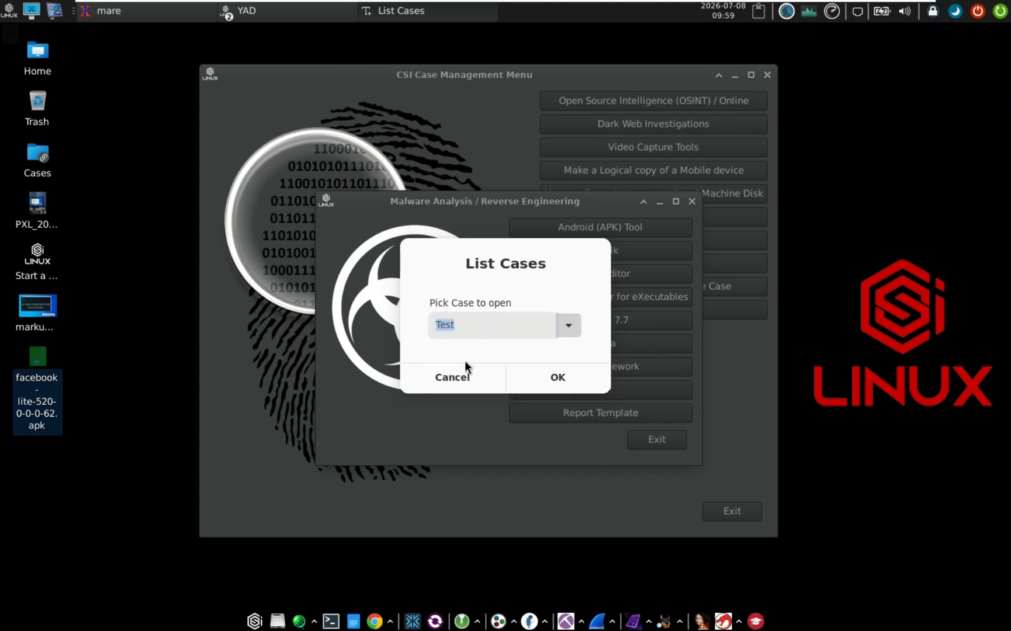
{"action": "left_click", "coordinate": [558, 376]}
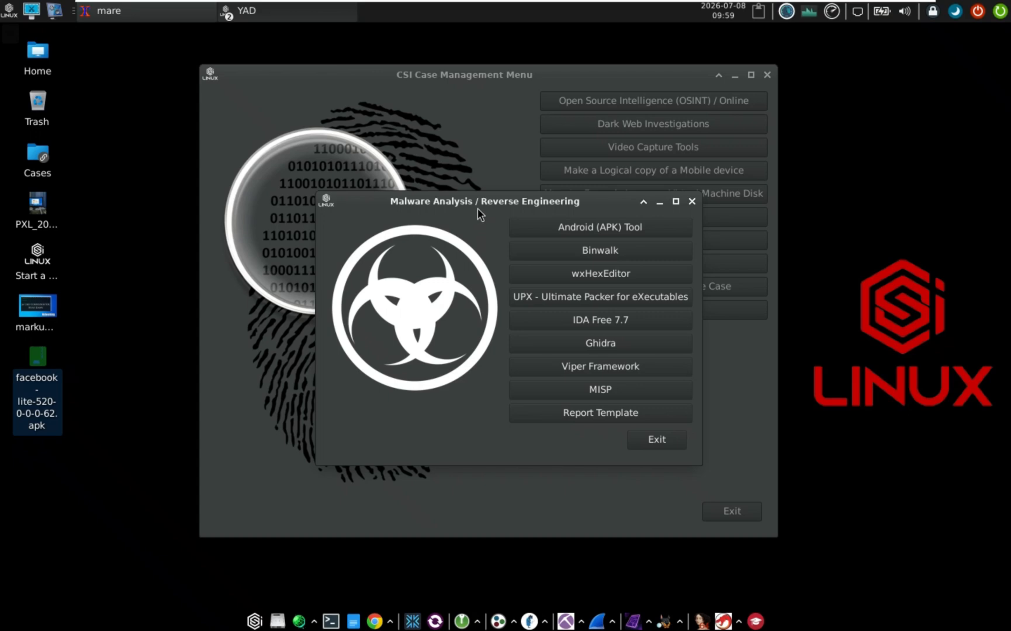
{"action": "left_click_drag", "start_coordinate": [478, 208], "coordinate": [462, 319]}
View apktool.yml (minSdkVersion 26, targetSdkVersion 36) in a text editor, then close it
{"action": "left_click", "coordinate": [469, 236]}
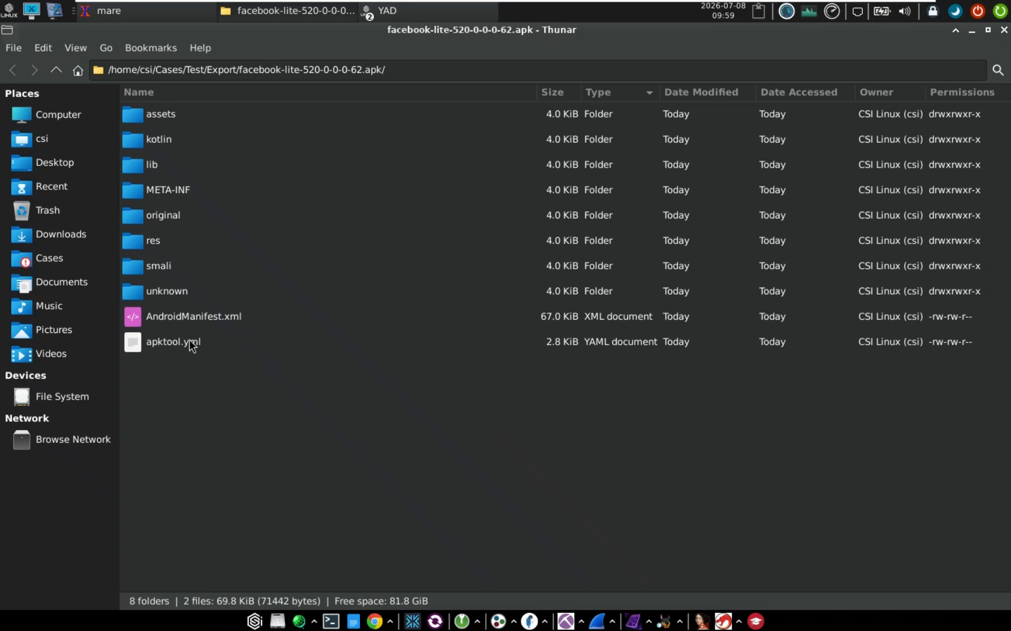
{"action": "left_click", "coordinate": [168, 344]}
{"action": "left_click", "coordinate": [207, 322]}
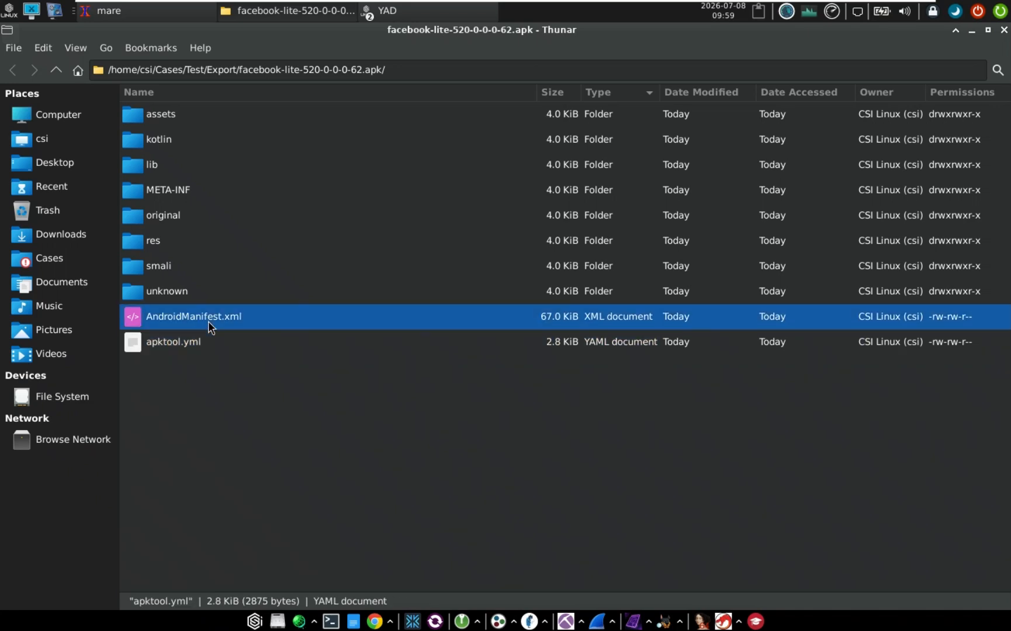
{"action": "left_click", "coordinate": [181, 346]}
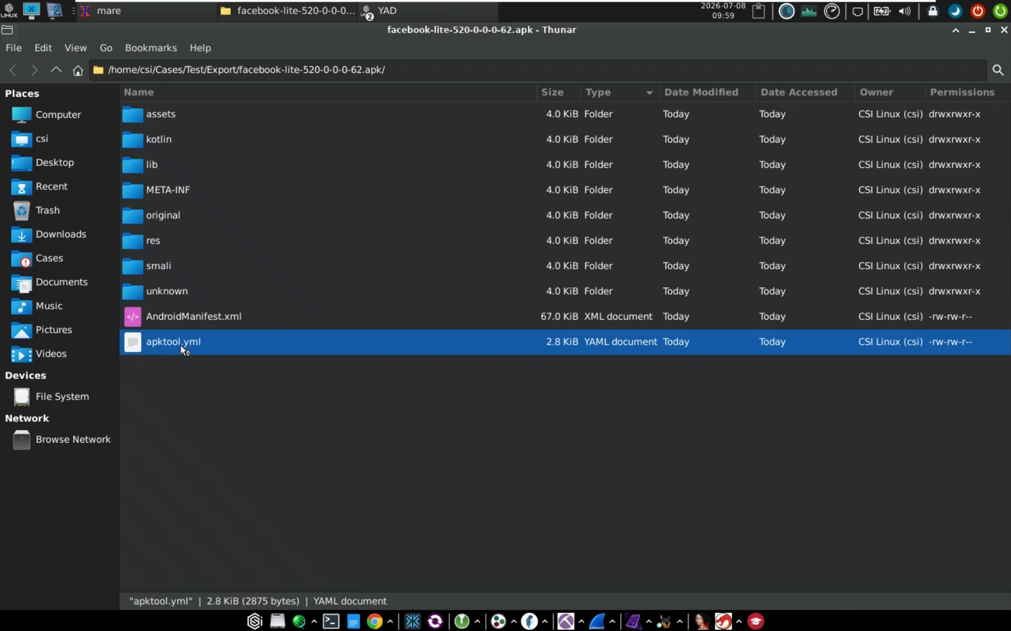
{"action": "double_click", "coordinate": [181, 346]}
{"action": "scroll", "coordinate": [156, 240], "scroll_direction": "down", "scroll_amount": 3}
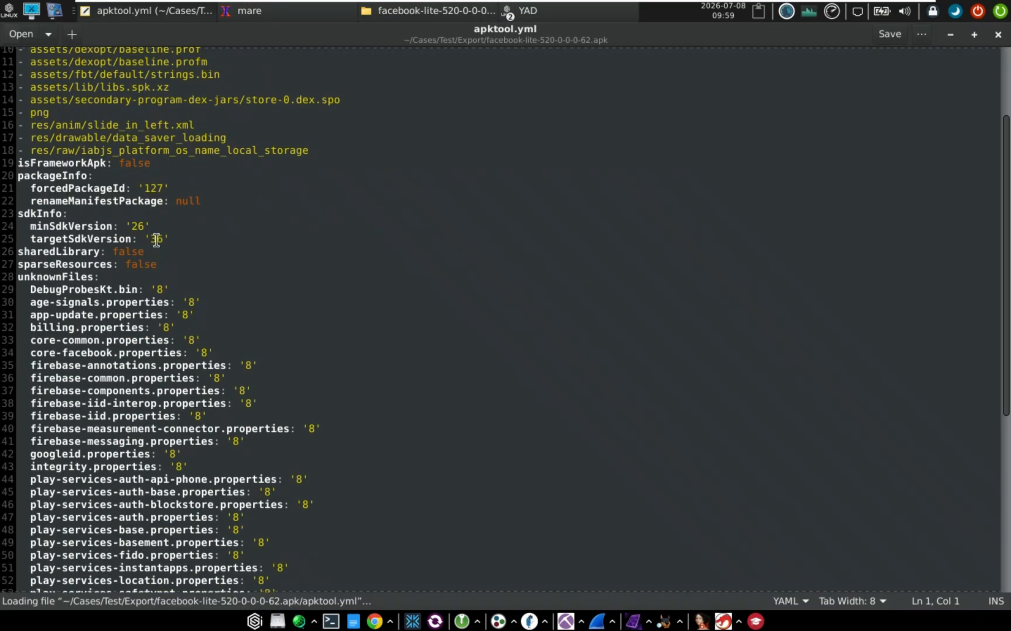
{"action": "scroll", "coordinate": [156, 240], "scroll_direction": "down", "scroll_amount": 8}
{"action": "scroll", "coordinate": [156, 240], "scroll_direction": "up", "scroll_amount": 9}
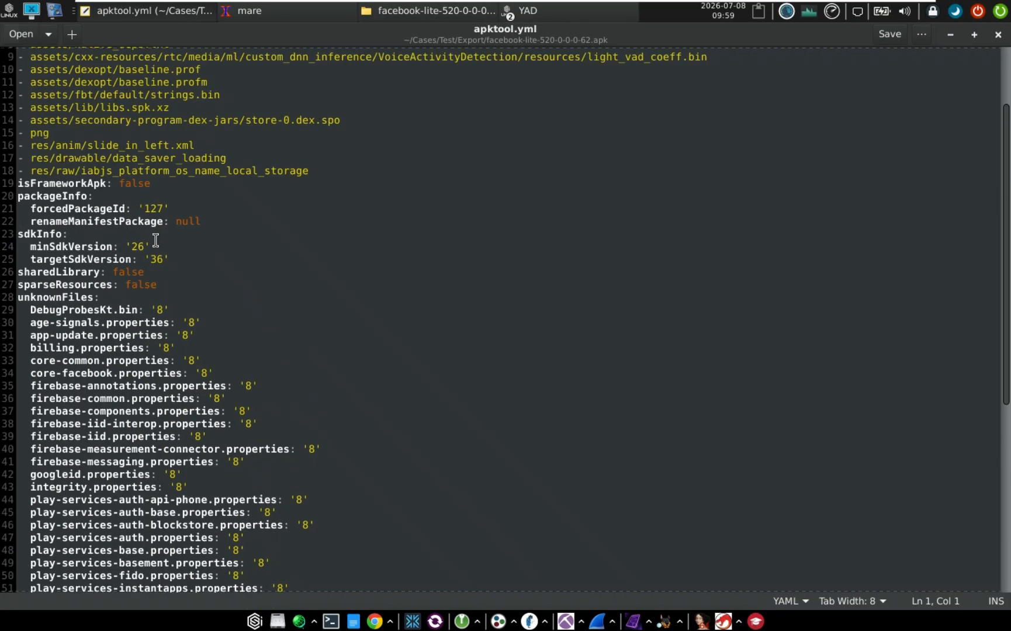
{"action": "scroll", "coordinate": [156, 240], "scroll_direction": "up", "scroll_amount": 3}
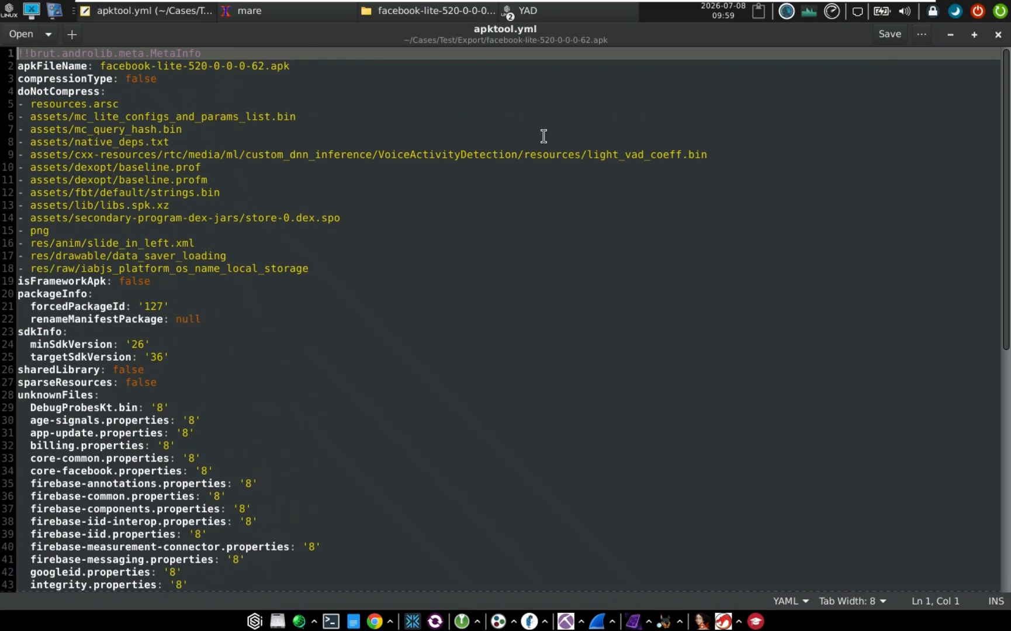
{"action": "left_click", "coordinate": [1000, 38]}
Inspect the unknown folder, return, and select AndroidManifest.xml
{"action": "double_click", "coordinate": [232, 299]}
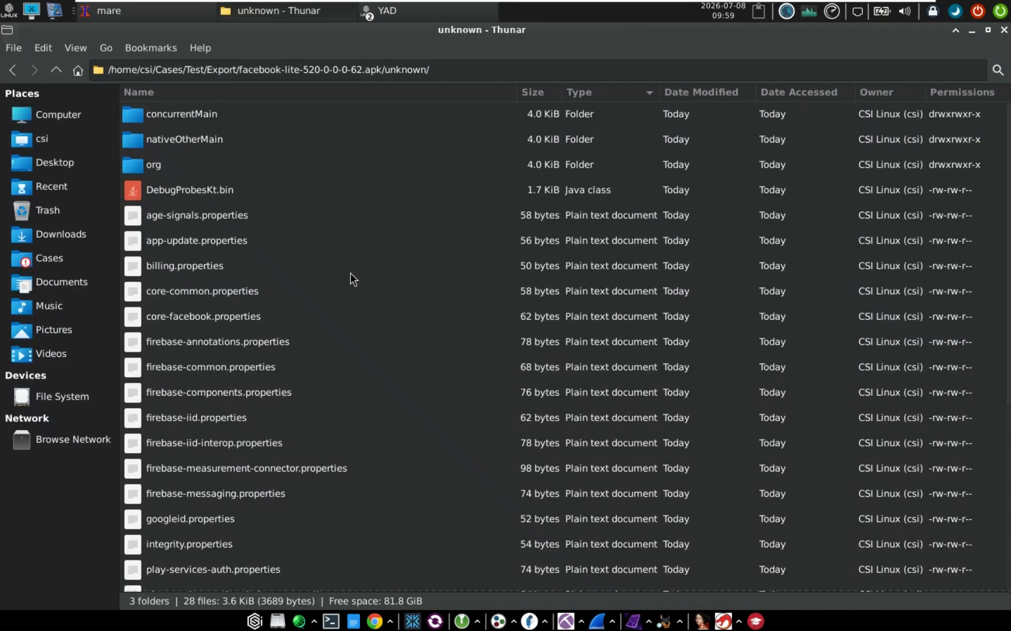
{"action": "left_click", "coordinate": [12, 70]}
{"action": "left_click", "coordinate": [181, 323]}
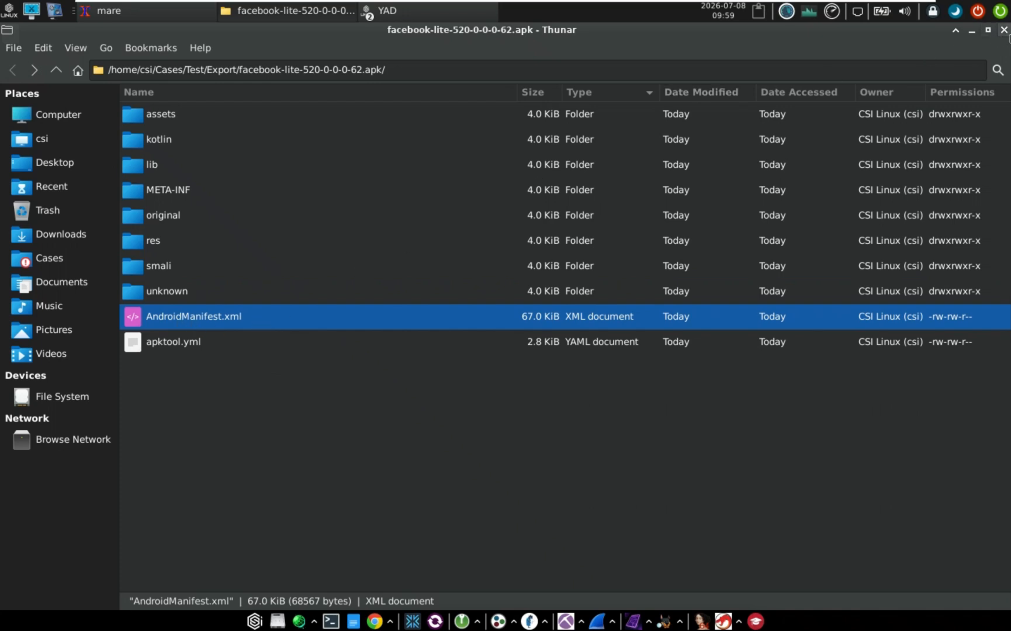
Close Thunar, Chrome showing the manifest, and the finished decompile terminal
{"action": "left_click", "coordinate": [1000, 35]}
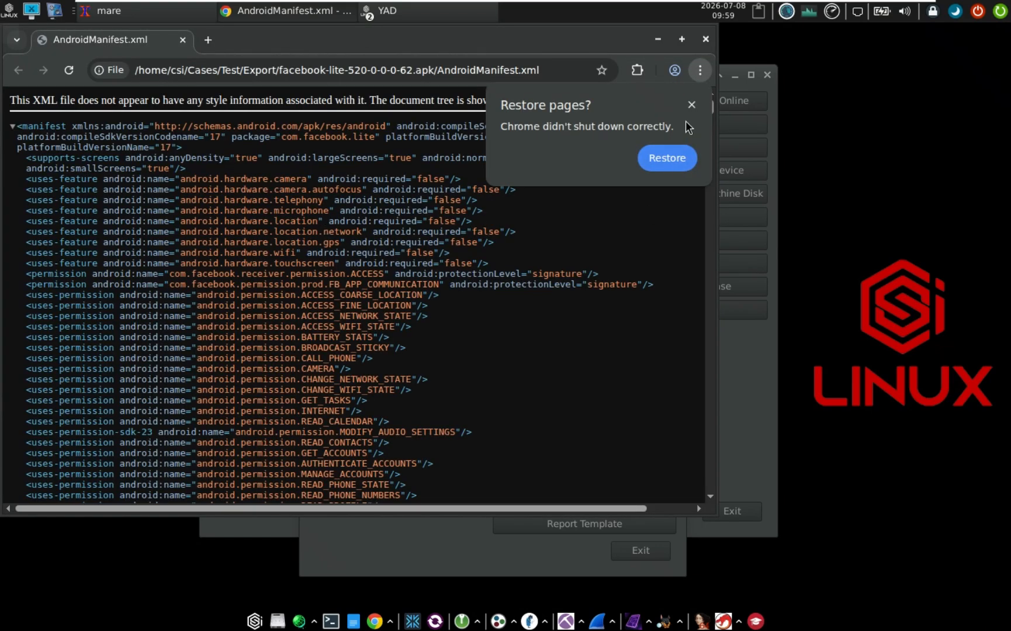
{"action": "left_click", "coordinate": [691, 104]}
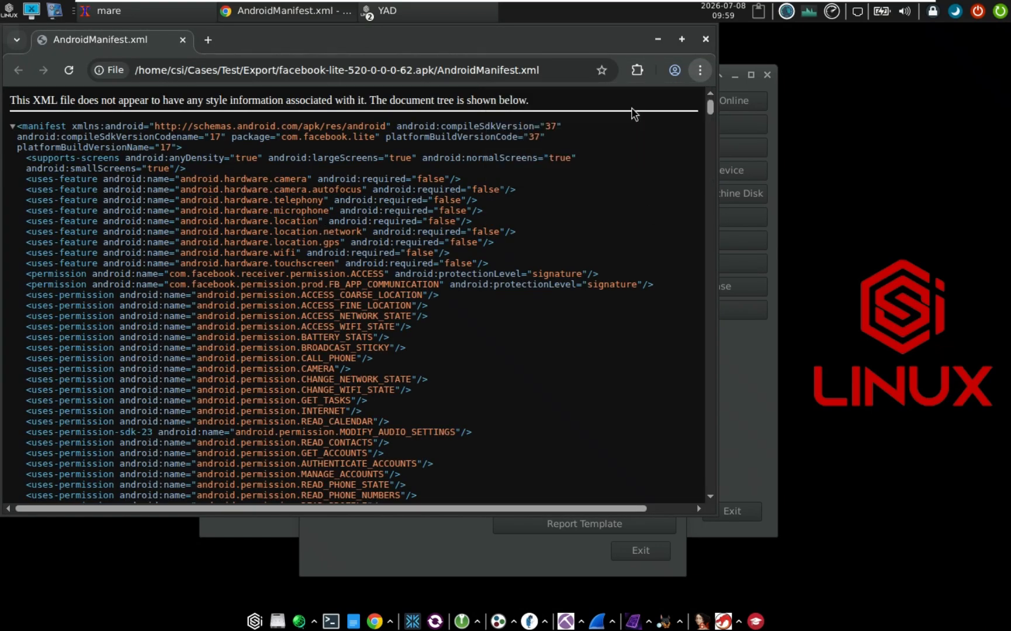
{"action": "left_click", "coordinate": [706, 41]}
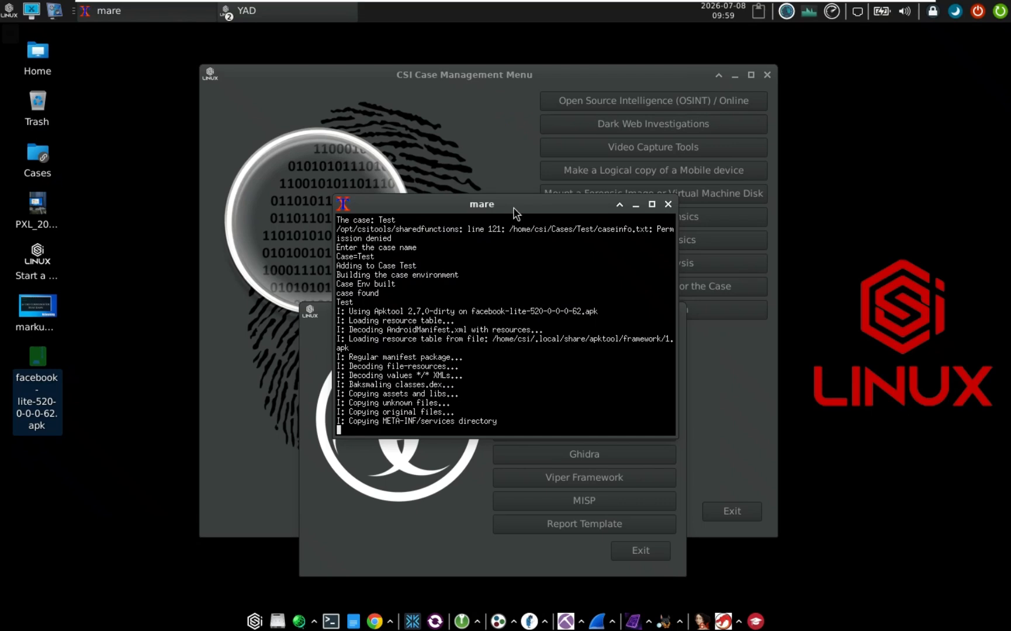
{"action": "left_click_drag", "start_coordinate": [518, 196], "coordinate": [446, 199]}
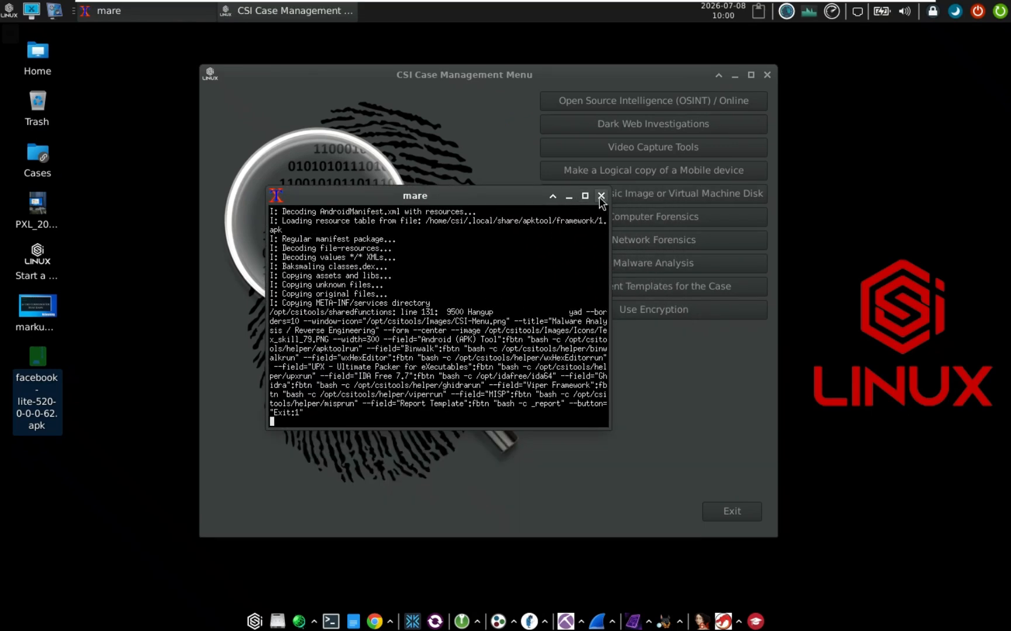
{"action": "left_click", "coordinate": [601, 198]}
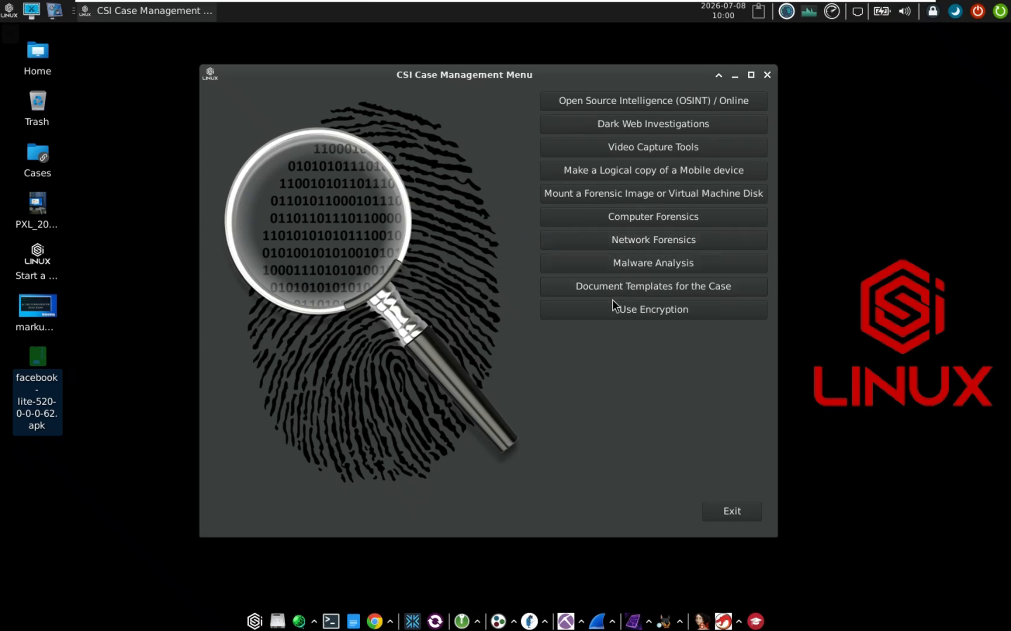
{"action": "left_click", "coordinate": [655, 307]}
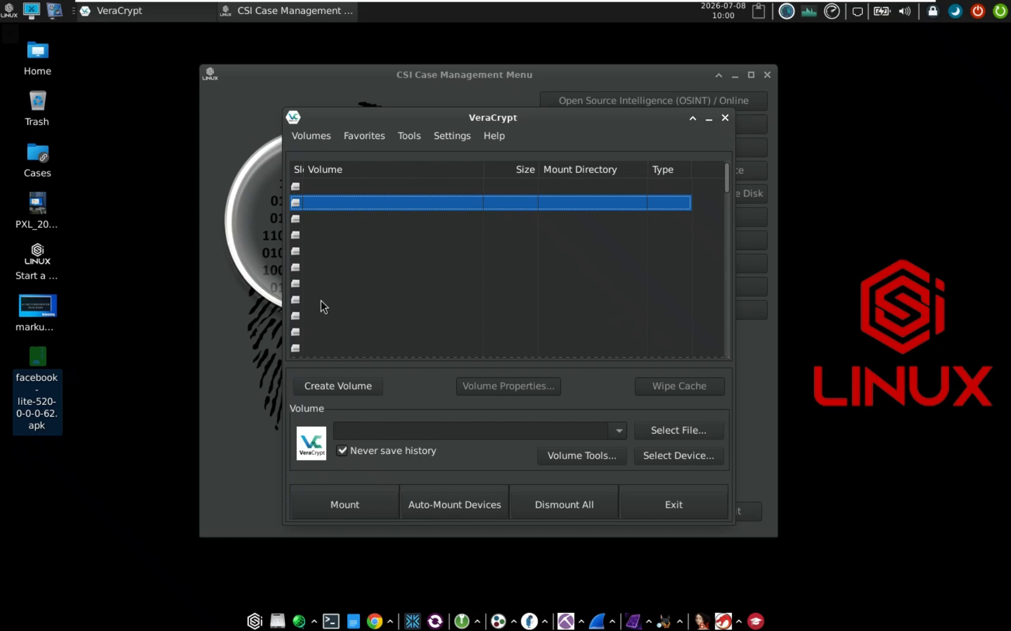
{"action": "scroll", "coordinate": [317, 301], "scroll_direction": "down", "scroll_amount": 3}
{"action": "scroll", "coordinate": [313, 309], "scroll_direction": "up", "scroll_amount": 1}
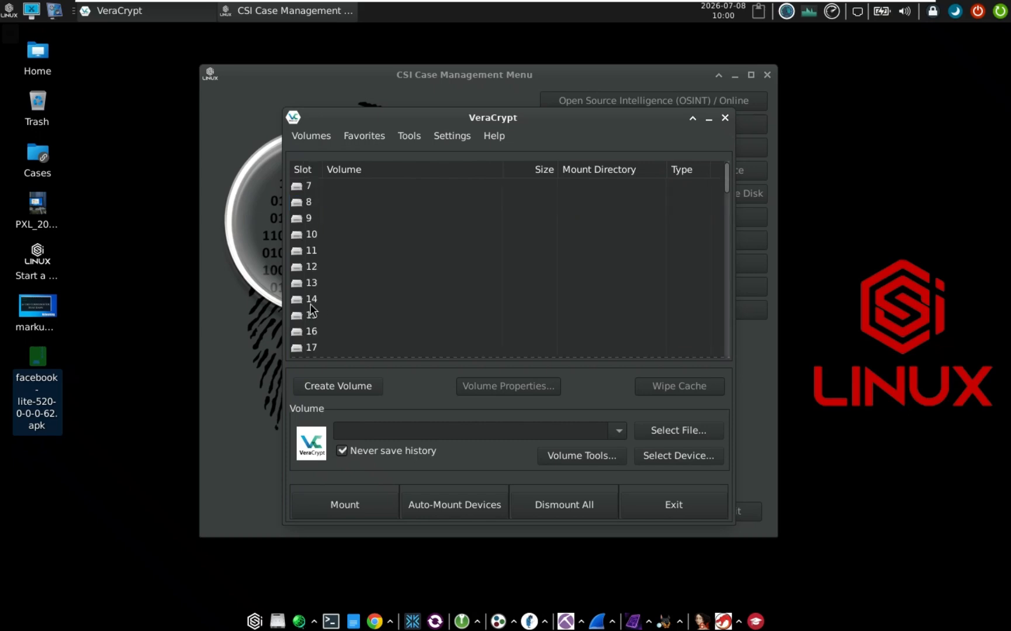
{"action": "scroll", "coordinate": [311, 309], "scroll_direction": "up", "scroll_amount": 1}
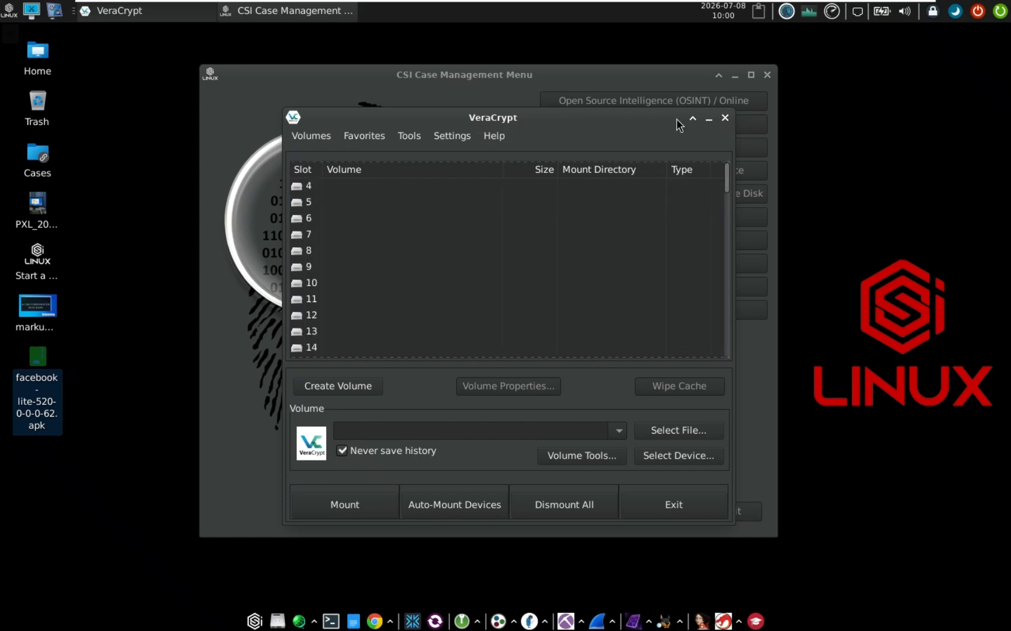
{"action": "left_click", "coordinate": [724, 118]}
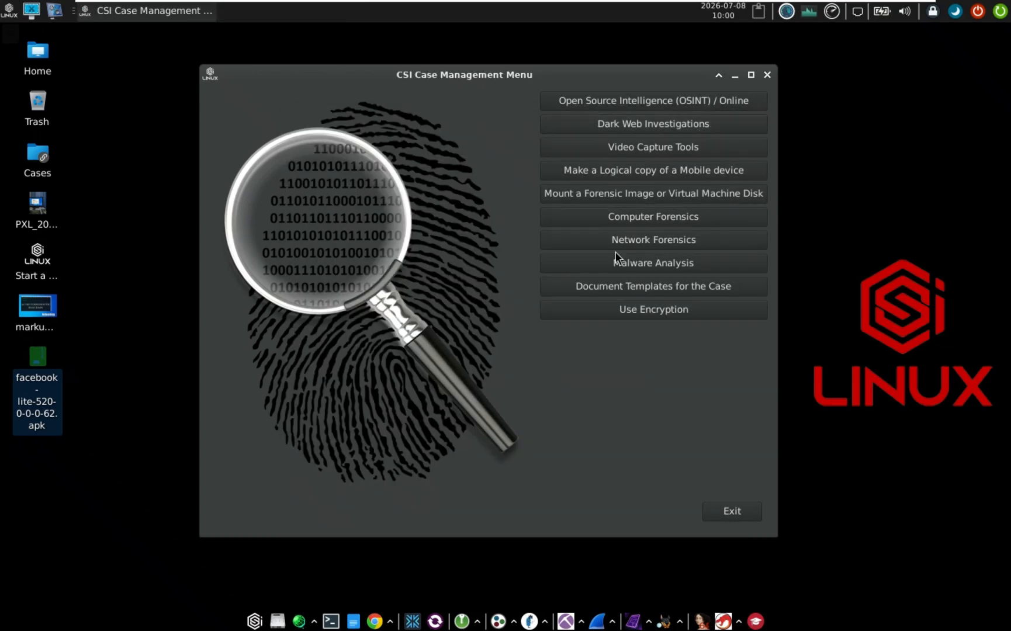
Exit the Case Management Menu and browse the LINUX menu to Encryption > Offline Password Cracking
{"action": "left_click", "coordinate": [727, 513]}
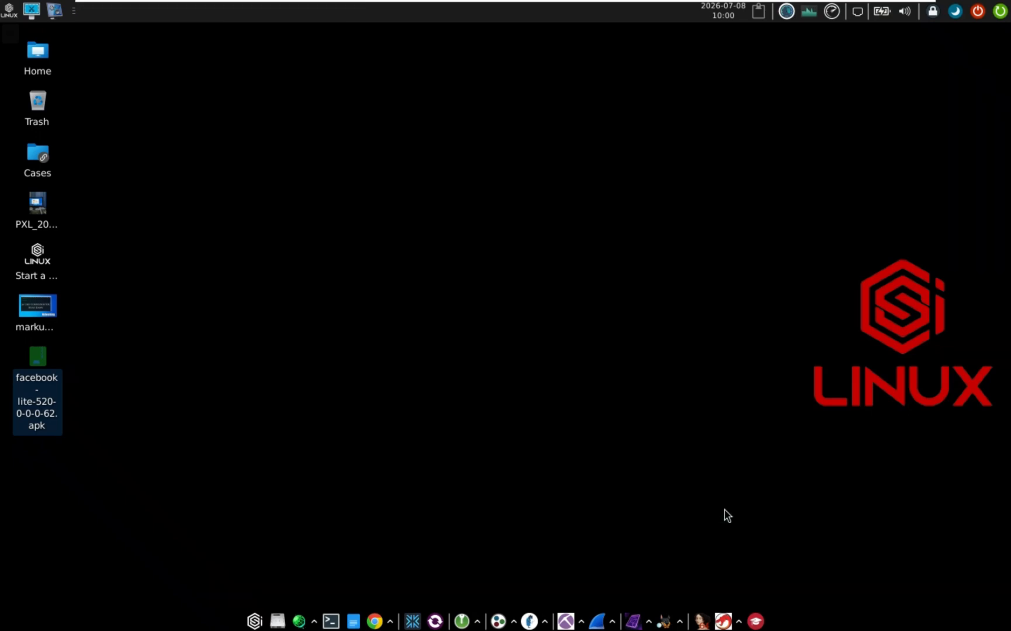
{"action": "left_click", "coordinate": [10, 14]}
{"action": "mouse_move", "coordinate": [44, 35]}
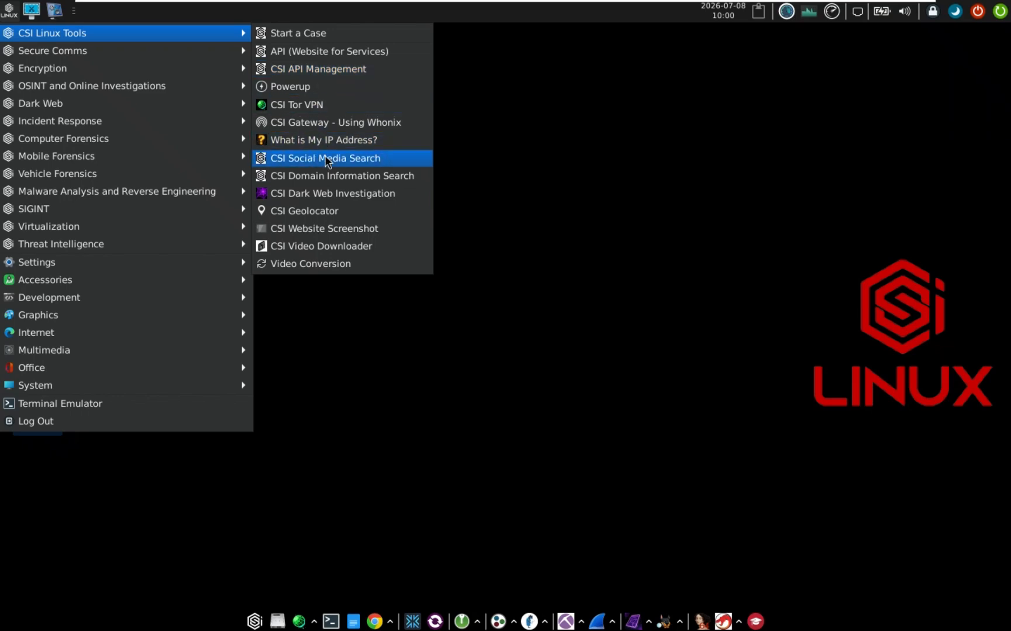
{"action": "mouse_move", "coordinate": [135, 50]}
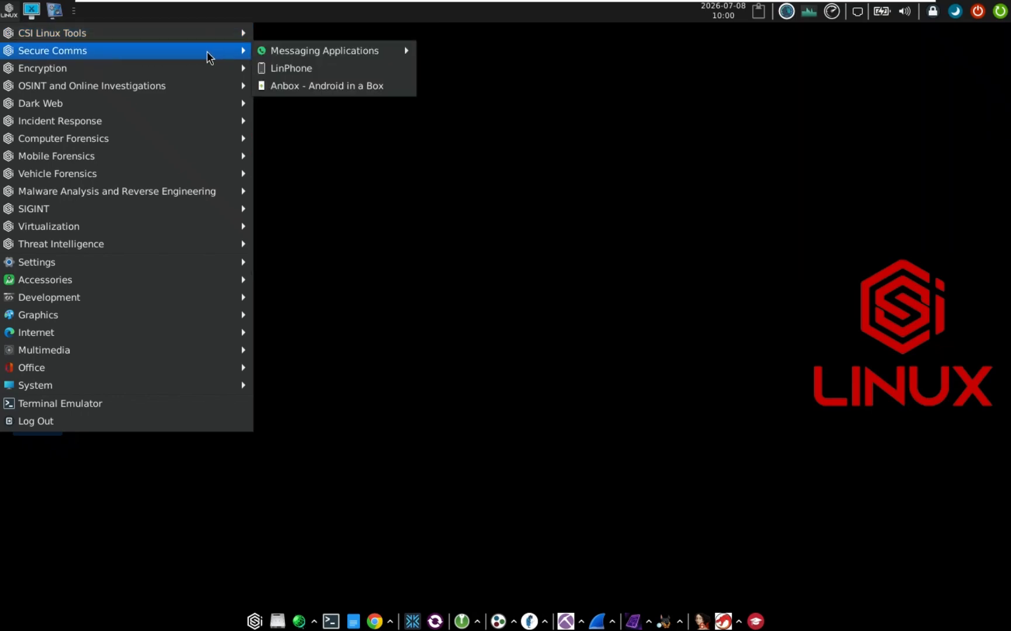
{"action": "mouse_move", "coordinate": [377, 53]}
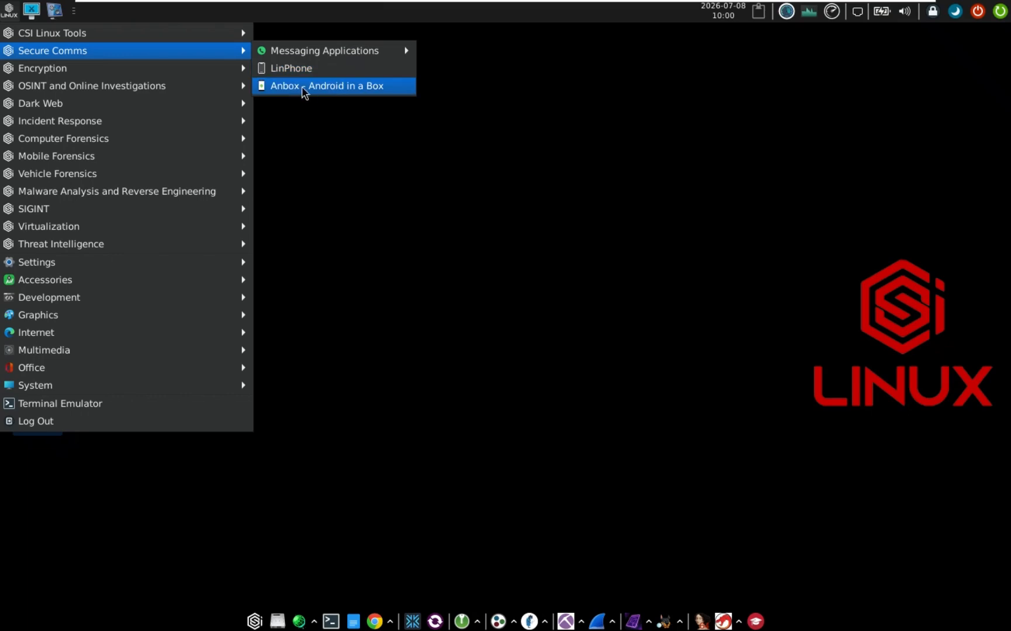
{"action": "mouse_move", "coordinate": [152, 68]}
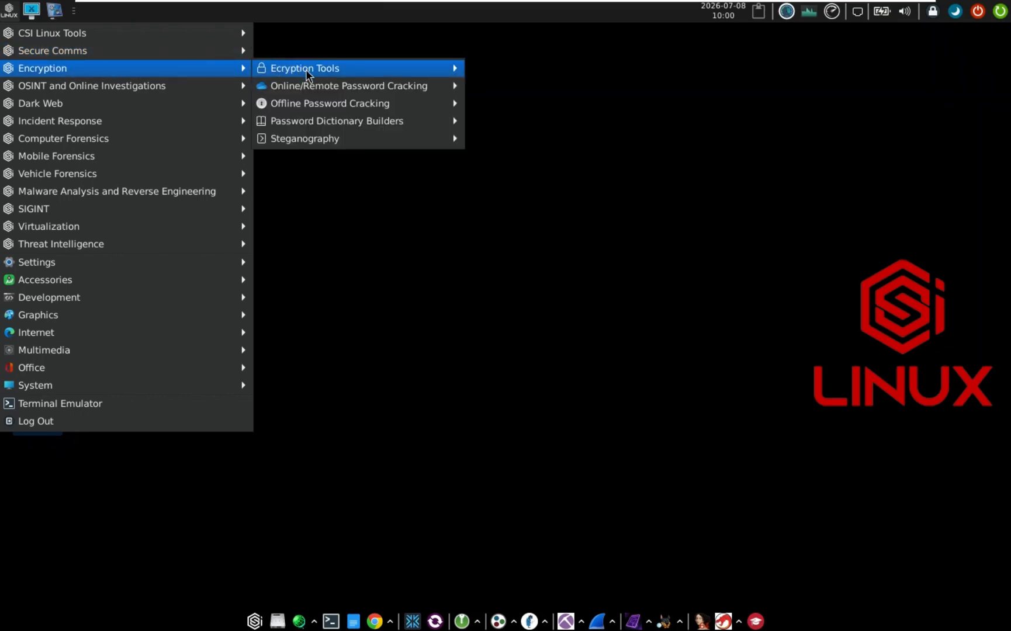
{"action": "mouse_move", "coordinate": [339, 121]}
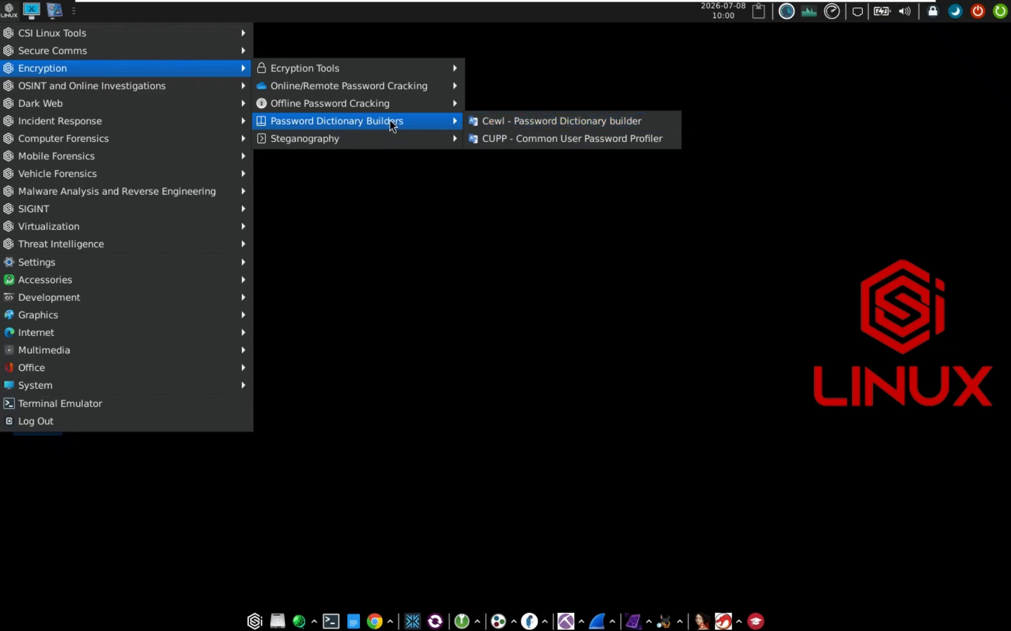
{"action": "mouse_move", "coordinate": [390, 106]}
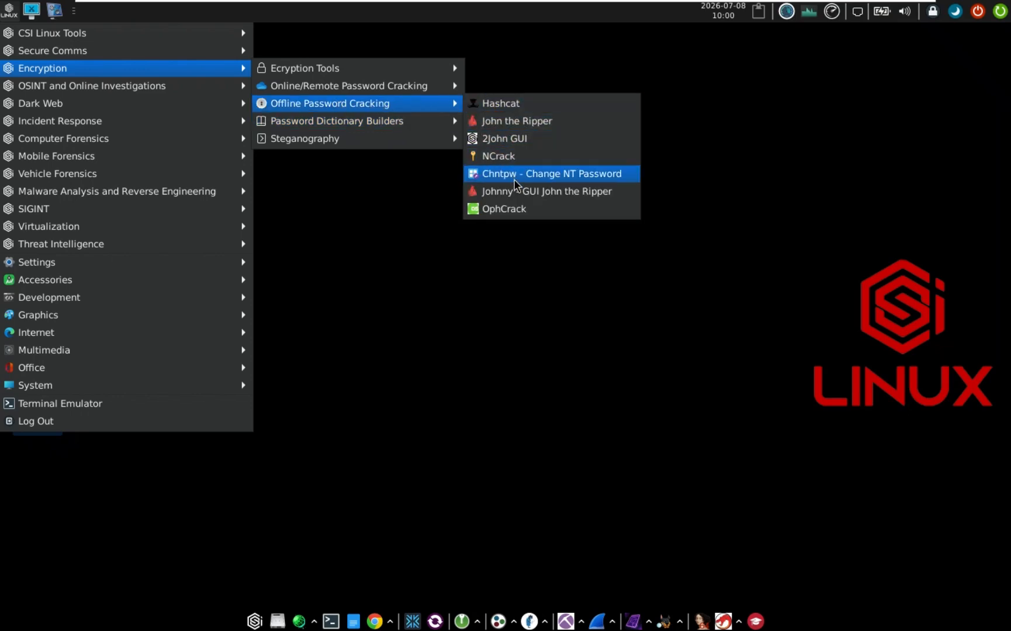
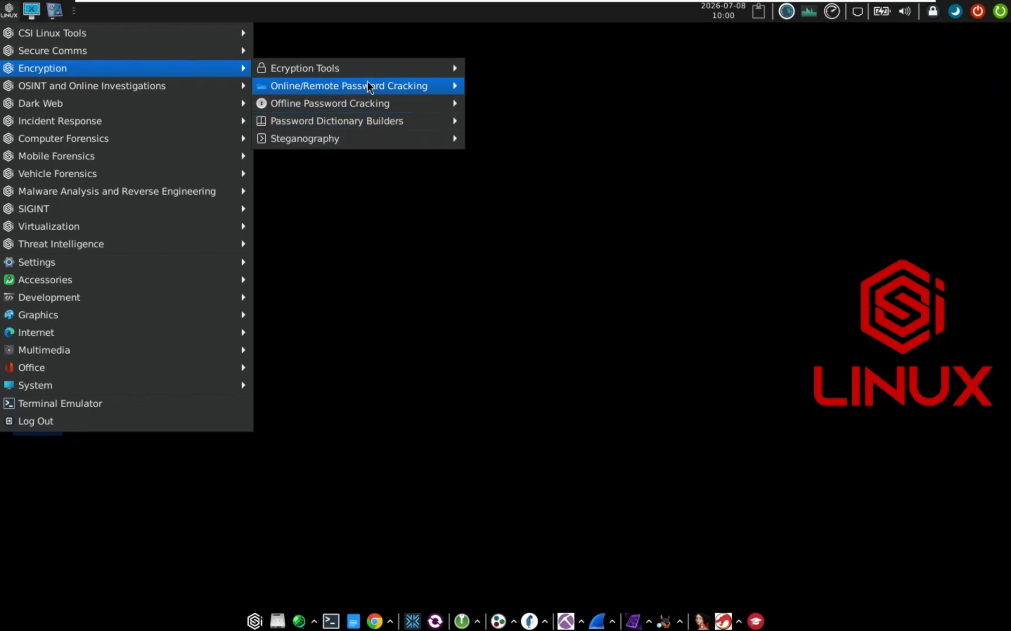
Browse the Encryption and OSINT submenus (Domain OSINT, Phone Number, SOCMINT, Frameworks), ending on Dark Web
{"action": "mouse_move", "coordinate": [387, 87]}
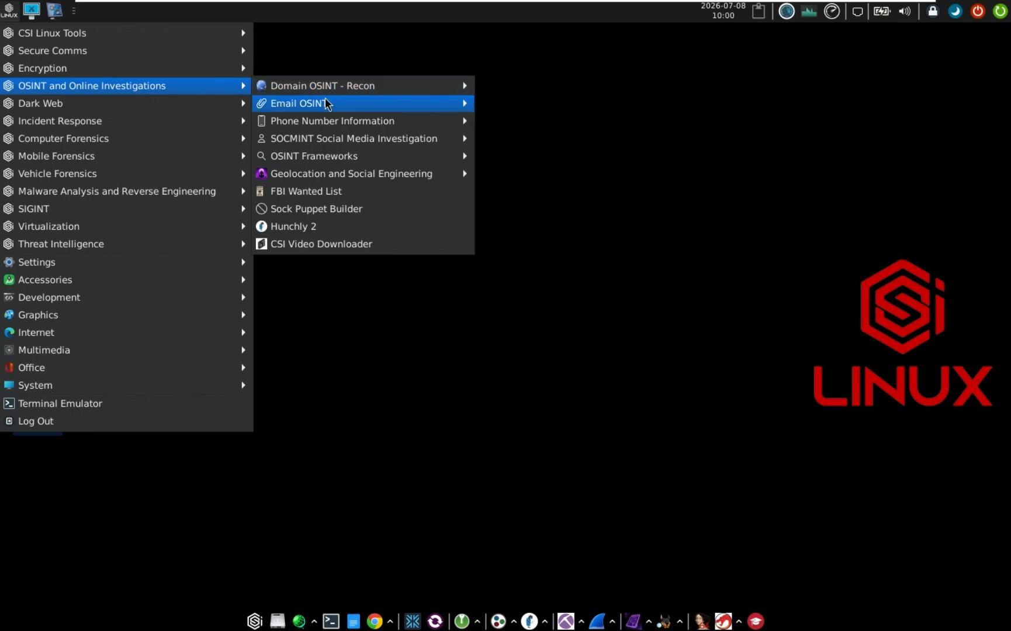
{"action": "mouse_move", "coordinate": [356, 88]}
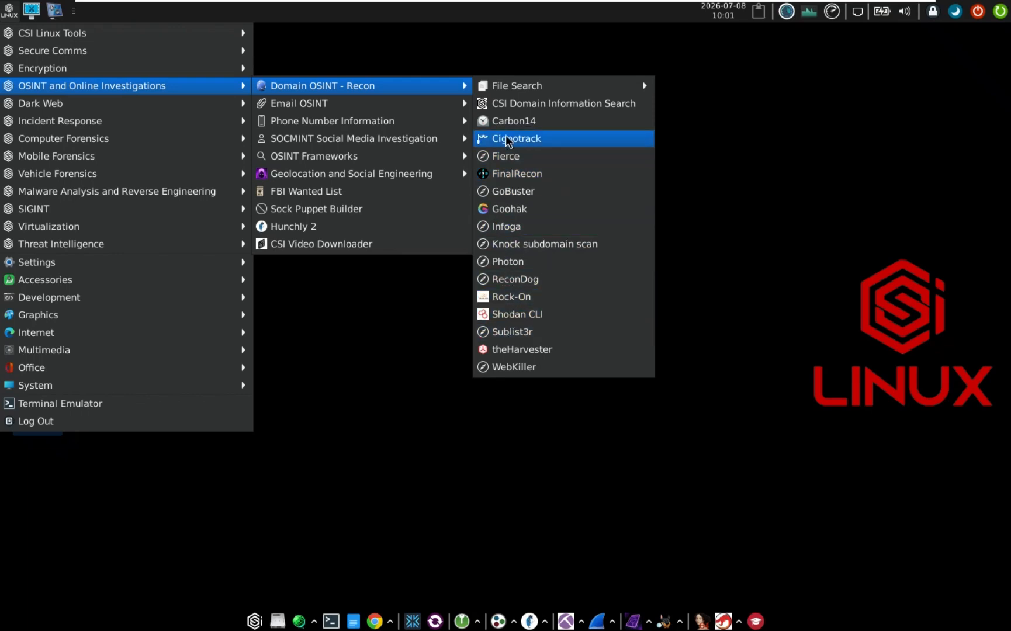
{"action": "mouse_move", "coordinate": [511, 92]}
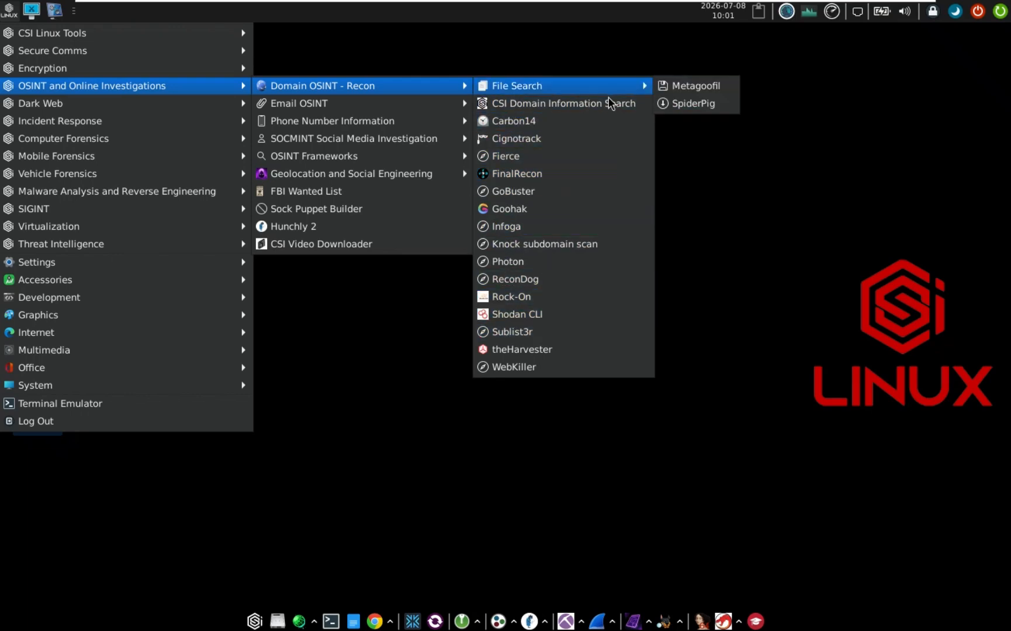
{"action": "mouse_move", "coordinate": [466, 109]}
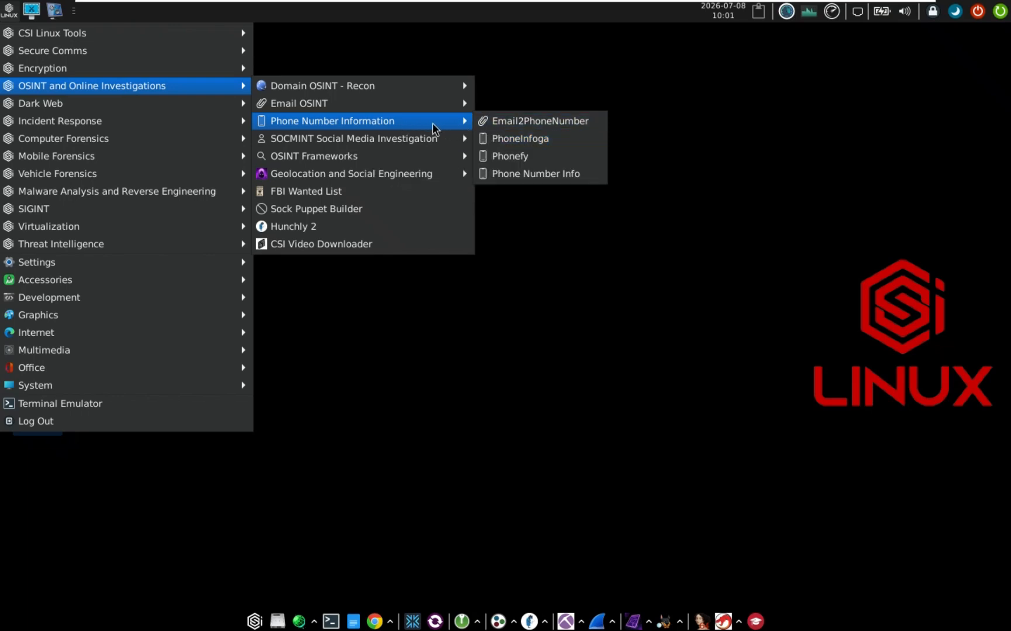
{"action": "mouse_move", "coordinate": [366, 141]}
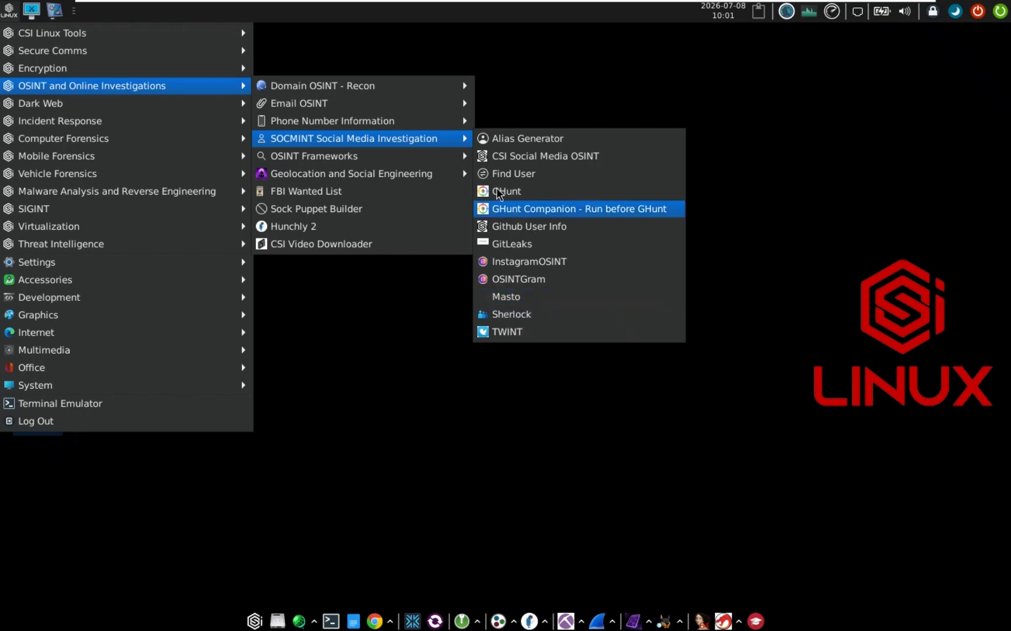
{"action": "mouse_move", "coordinate": [393, 154]}
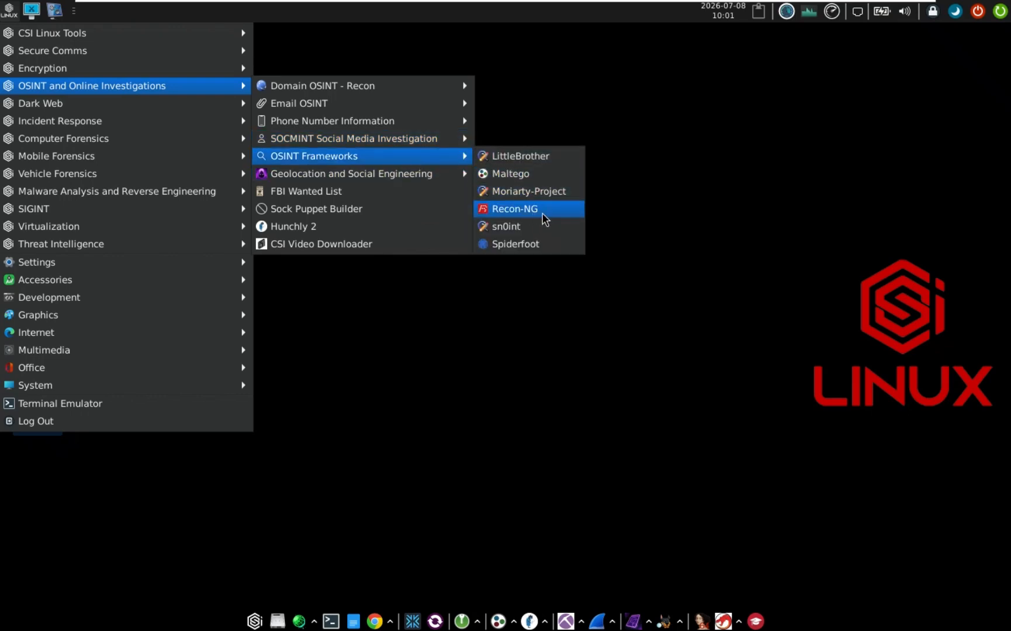
{"action": "mouse_move", "coordinate": [391, 186]}
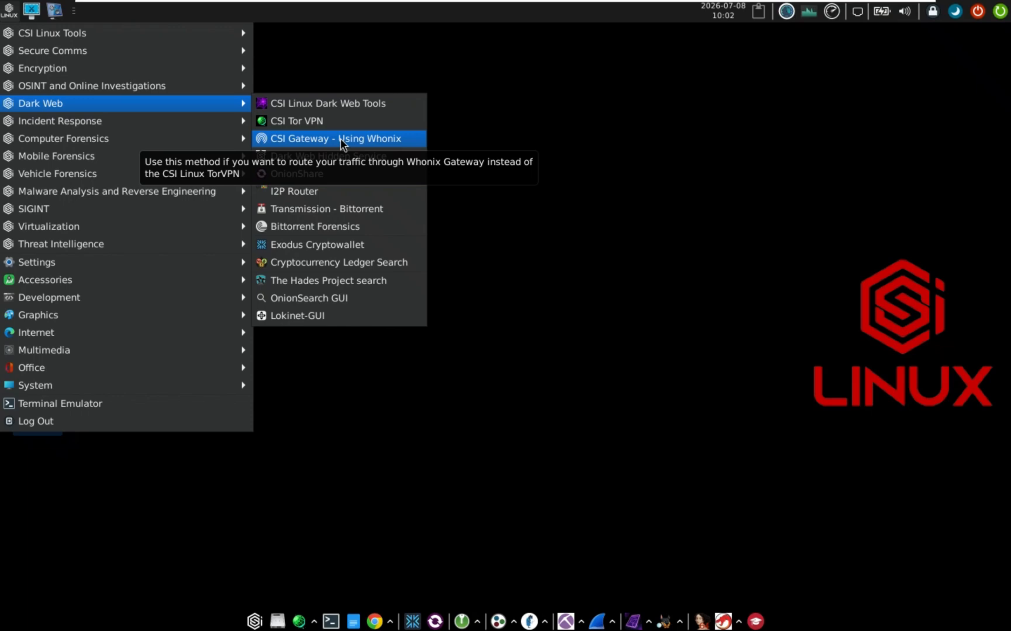
Launch CSI Gateway - Using Whonix, enter the sudo password, and set it to CSI Gateway Off
{"action": "left_click", "coordinate": [340, 139]}
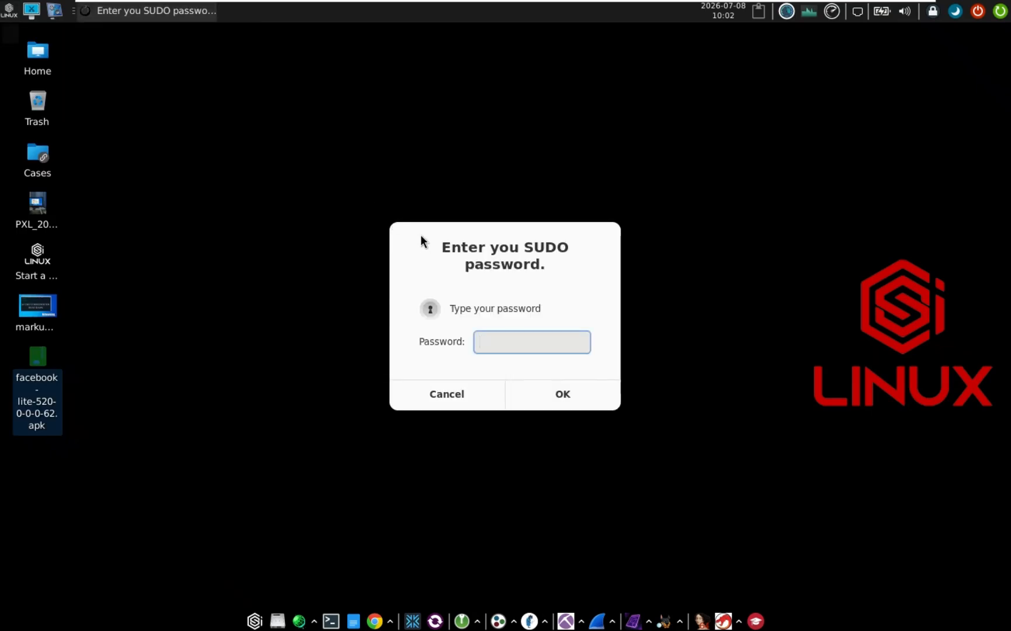
{"action": "type", "text": "****"}
{"action": "key", "text": "Return"}
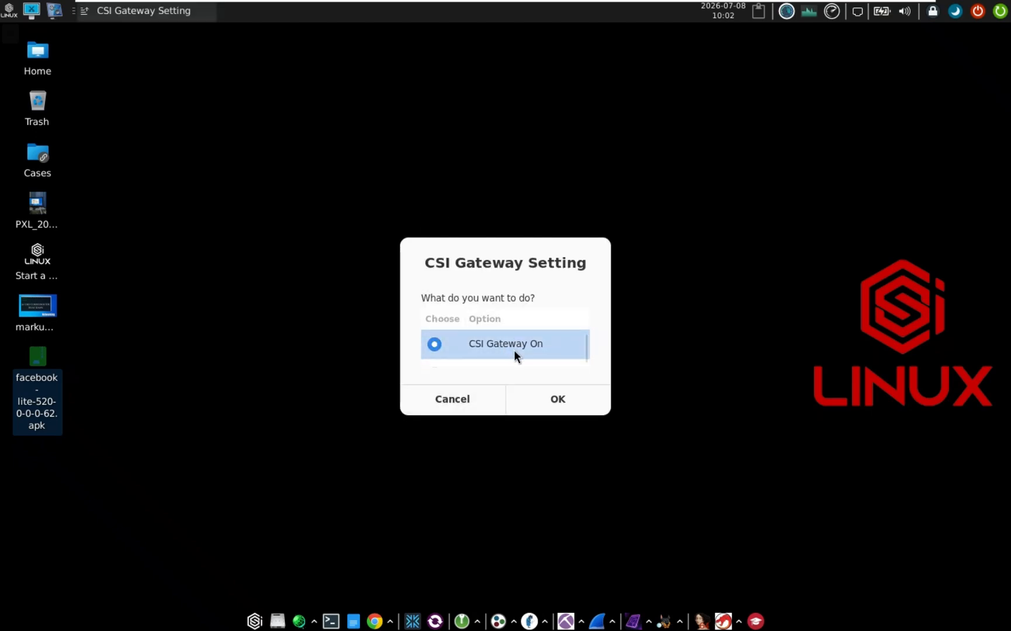
{"action": "left_click", "coordinate": [502, 361]}
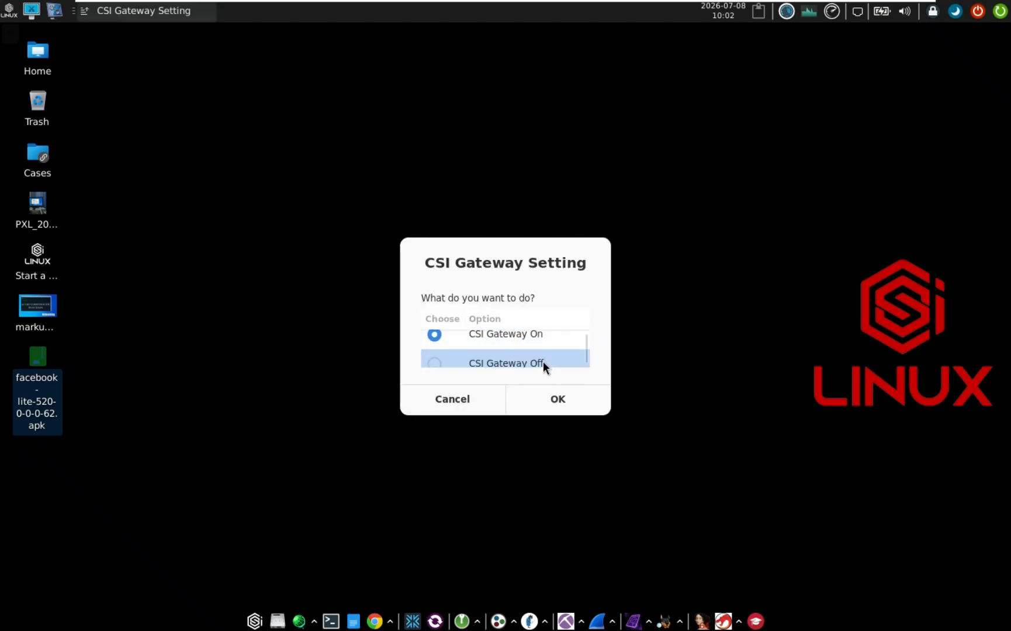
{"action": "left_click", "coordinate": [447, 358]}
{"action": "left_click", "coordinate": [556, 400]}
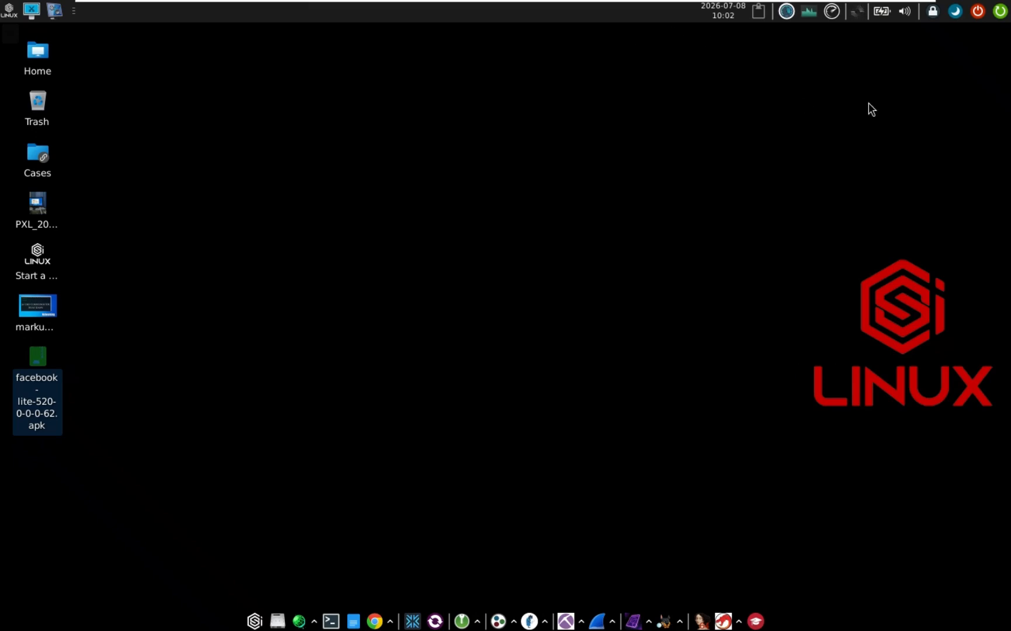
{"action": "mouse_move", "coordinate": [854, 11]}
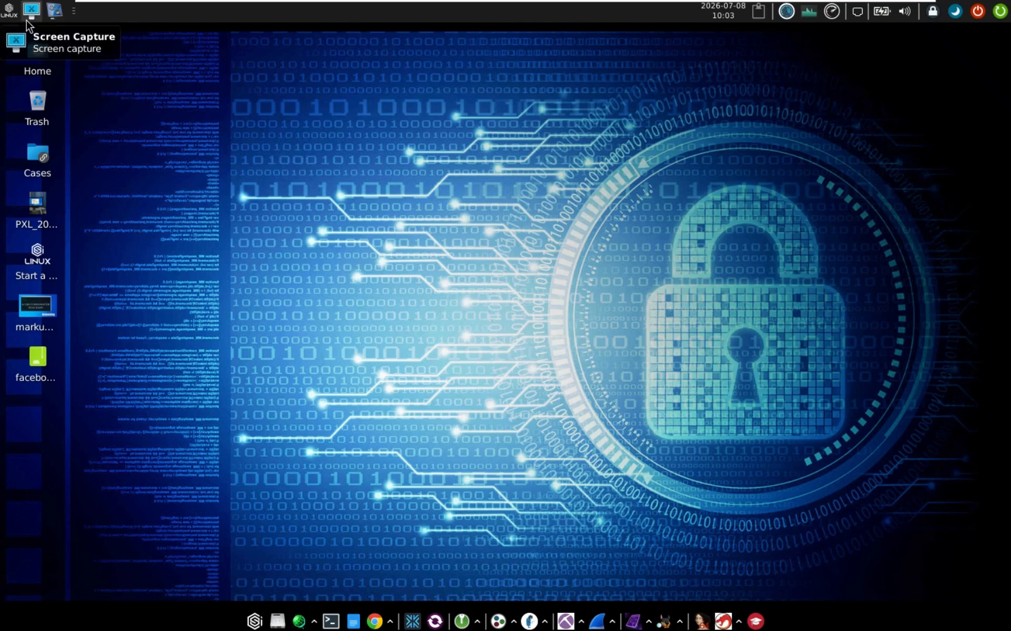
Browse Computer, Mobile and Vehicle Forensics, ending on Malware Analysis and Reverse Engineering tools
{"action": "left_click", "coordinate": [9, 11]}
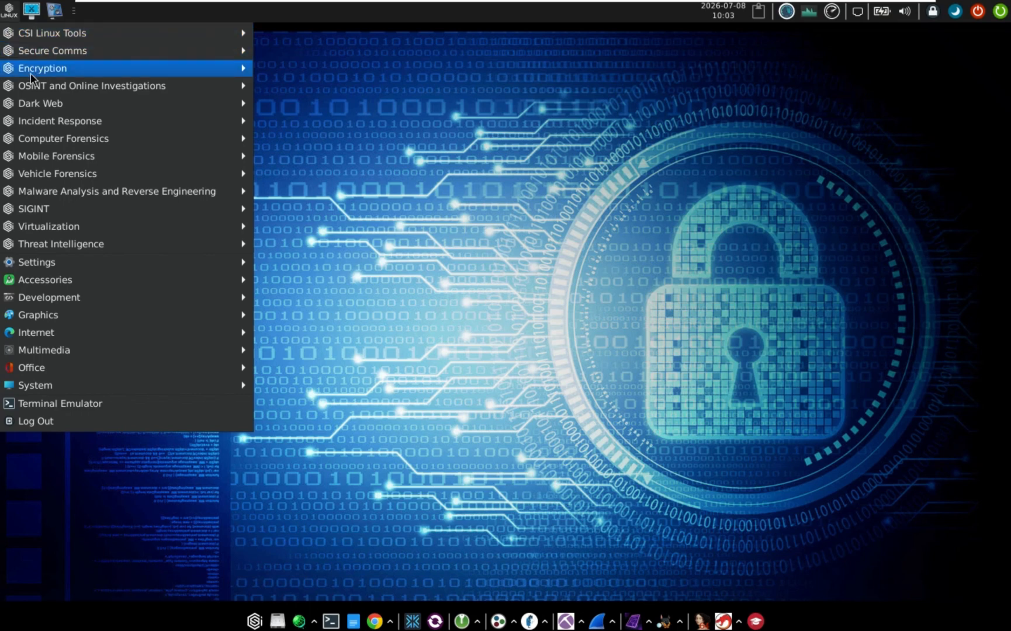
{"action": "mouse_move", "coordinate": [41, 183]}
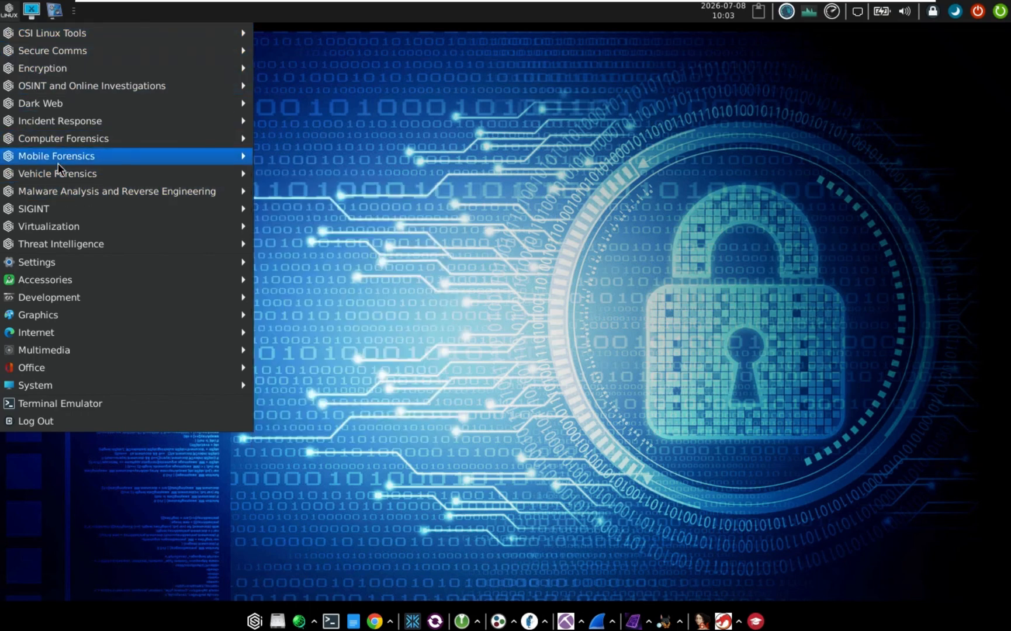
{"action": "mouse_move", "coordinate": [63, 140]}
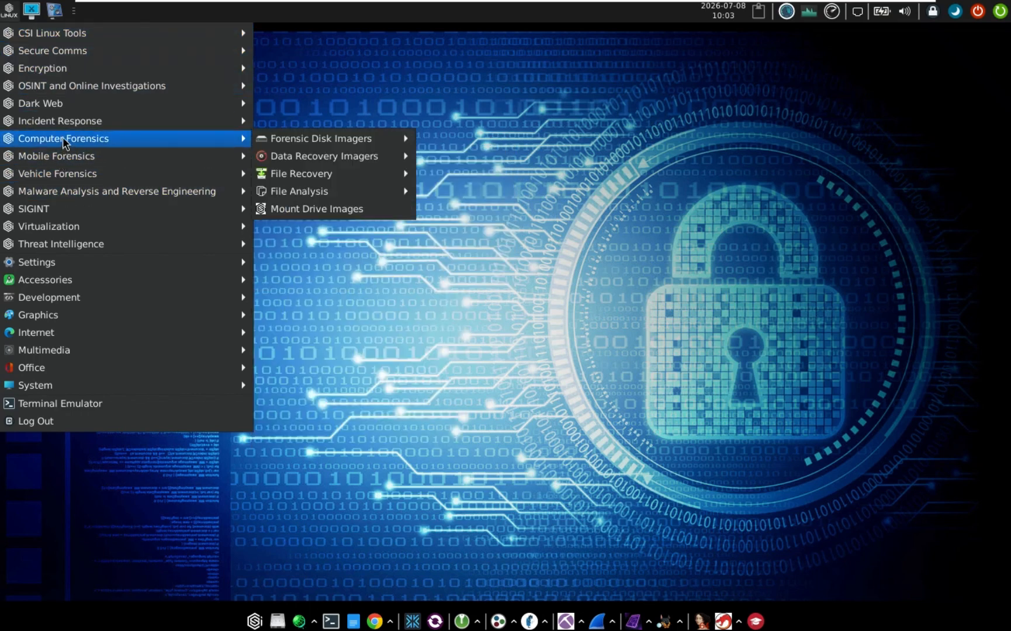
{"action": "mouse_move", "coordinate": [349, 151]}
{"action": "mouse_move", "coordinate": [384, 143]}
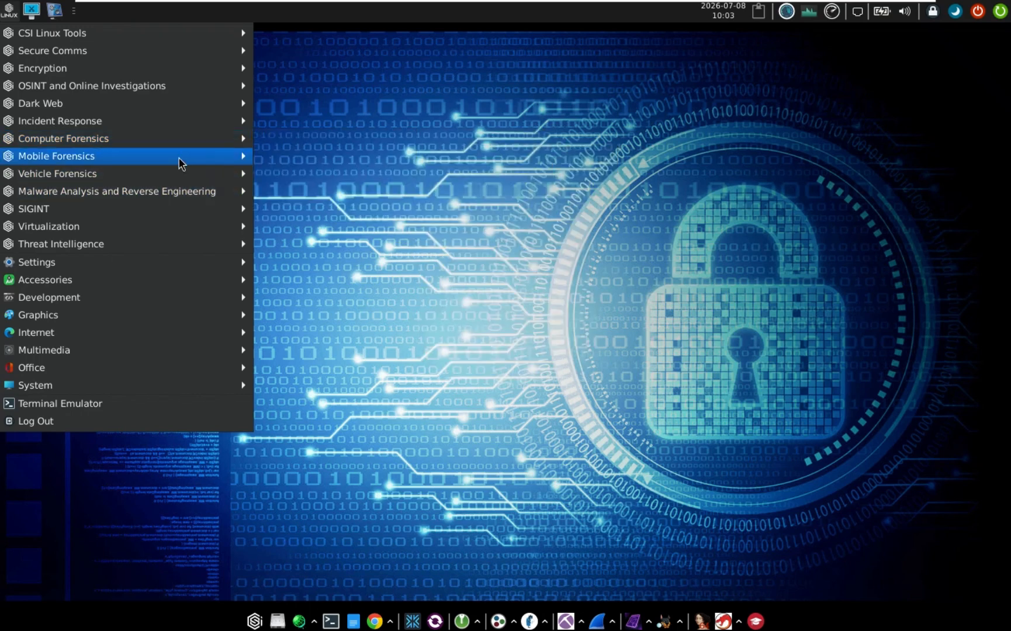
{"action": "mouse_move", "coordinate": [181, 159]}
{"action": "mouse_move", "coordinate": [181, 159]}
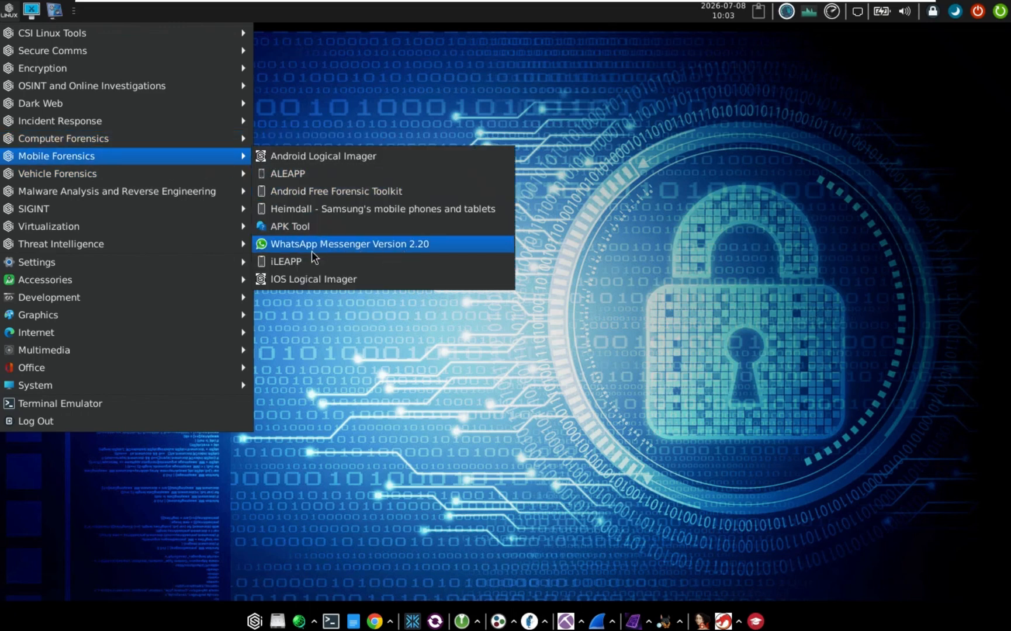
{"action": "mouse_move", "coordinate": [135, 170]}
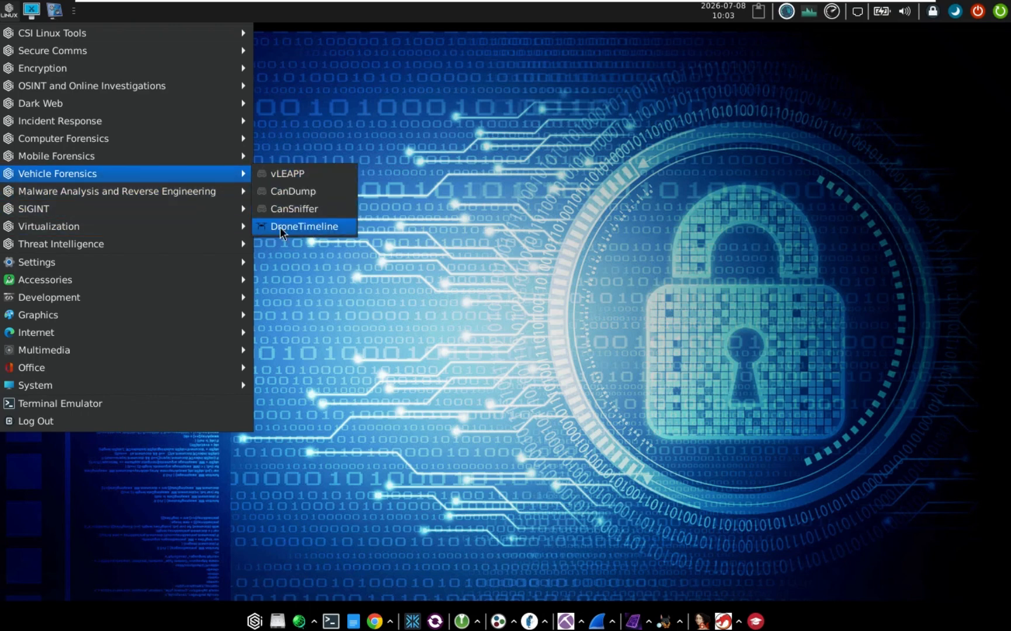
{"action": "mouse_move", "coordinate": [163, 191]}
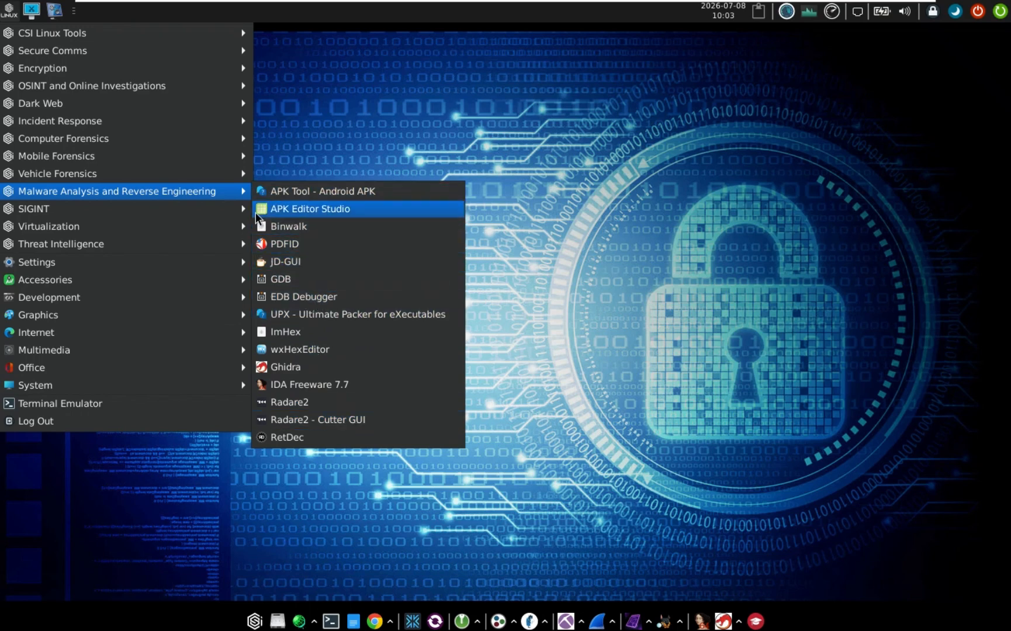
Look through SIGINT Wireless - 802.11, then SDR - Software Defined Radio tools
{"action": "mouse_move", "coordinate": [201, 207]}
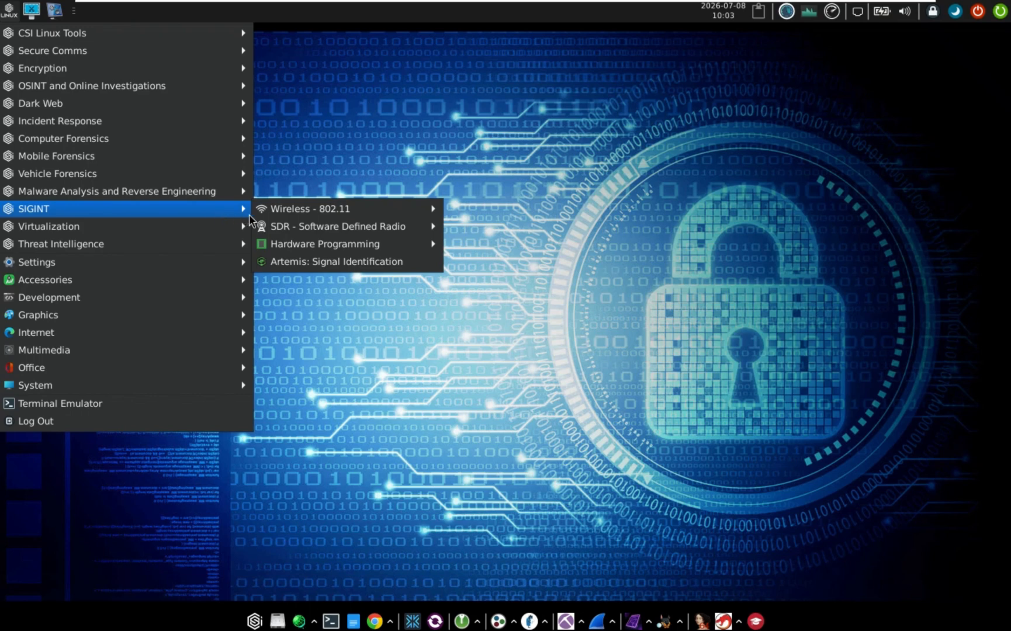
{"action": "mouse_move", "coordinate": [325, 214]}
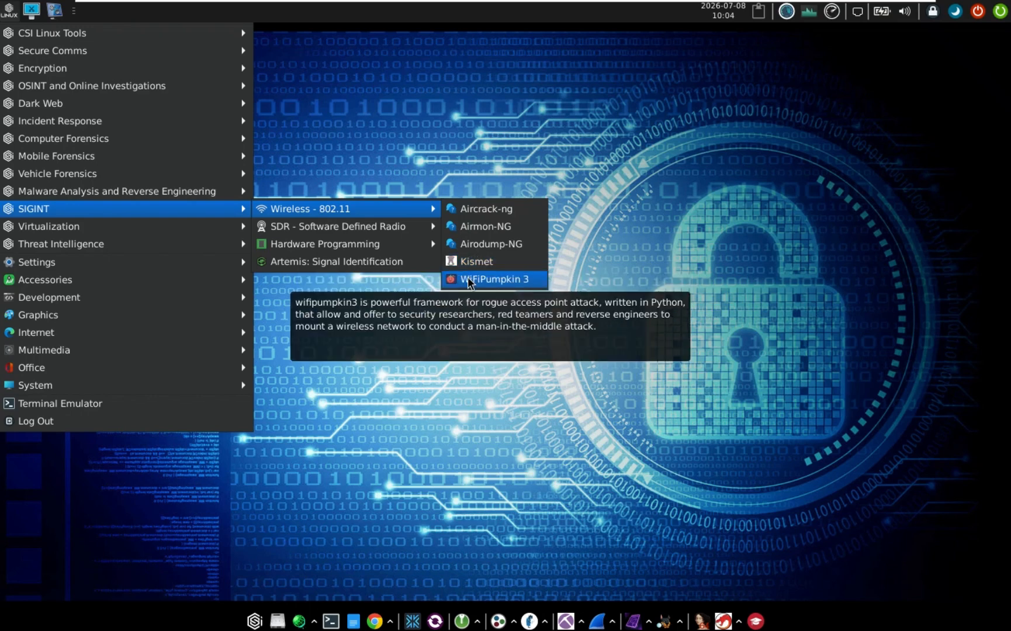
{"action": "mouse_move", "coordinate": [381, 232]}
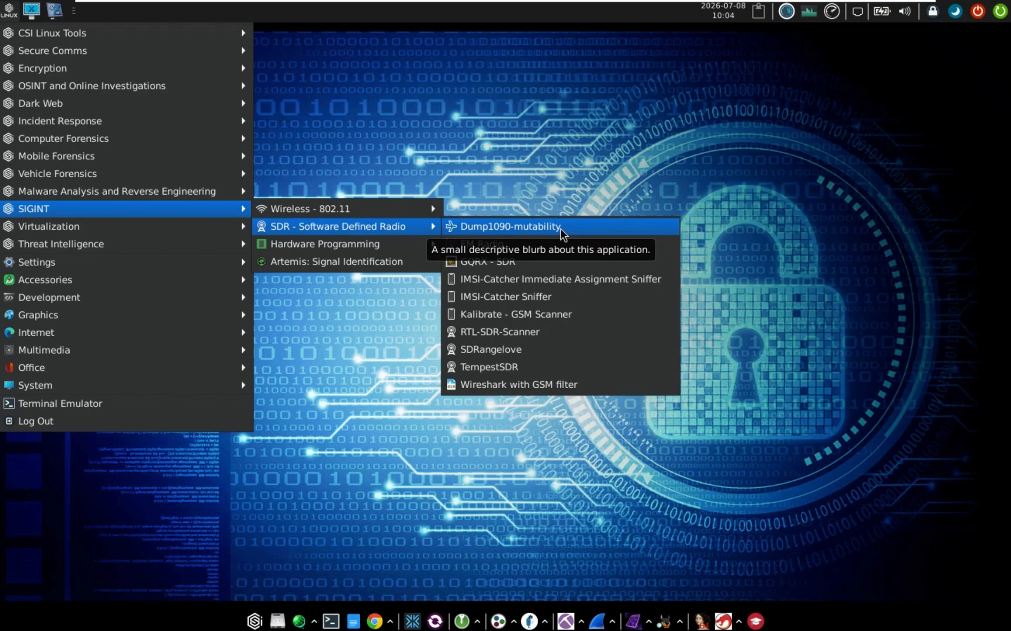
Launch the FM Radio Tuner, close it, and reopen the applications menu
{"action": "left_click", "coordinate": [501, 242]}
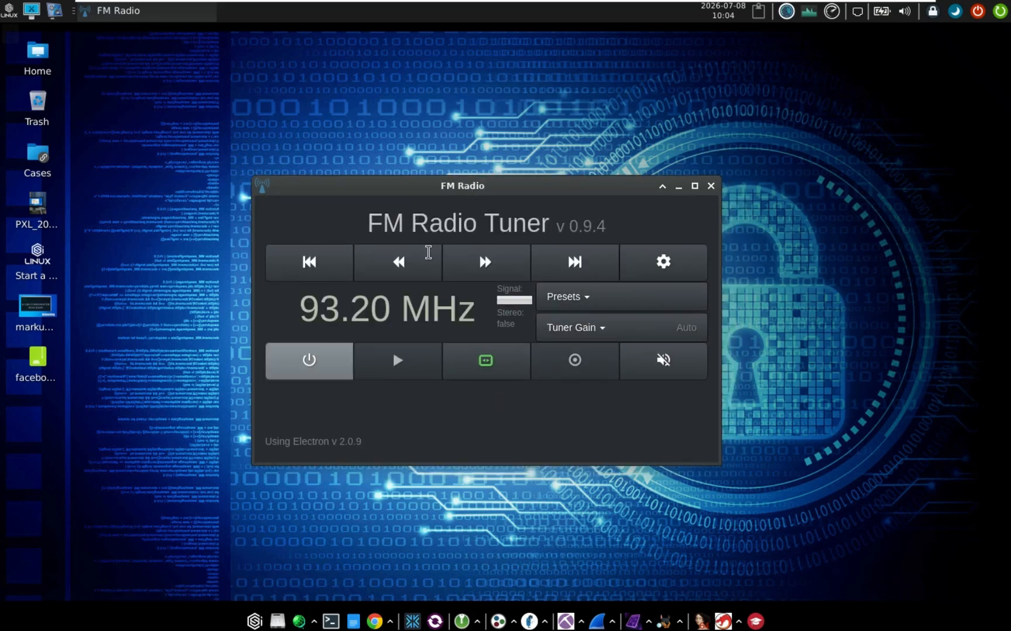
{"action": "left_click", "coordinate": [711, 185]}
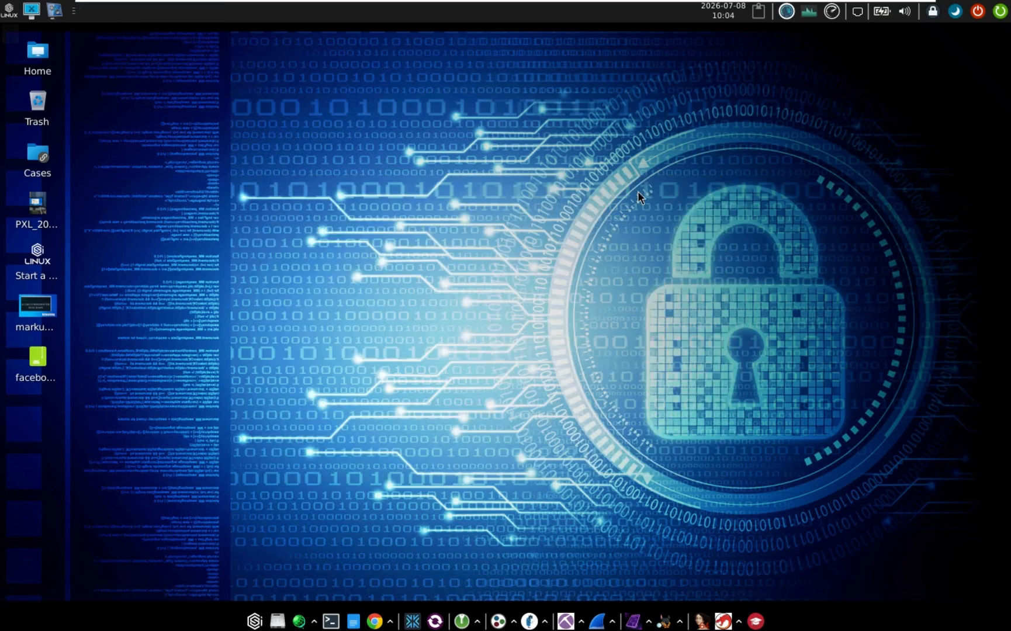
{"action": "left_click", "coordinate": [8, 10]}
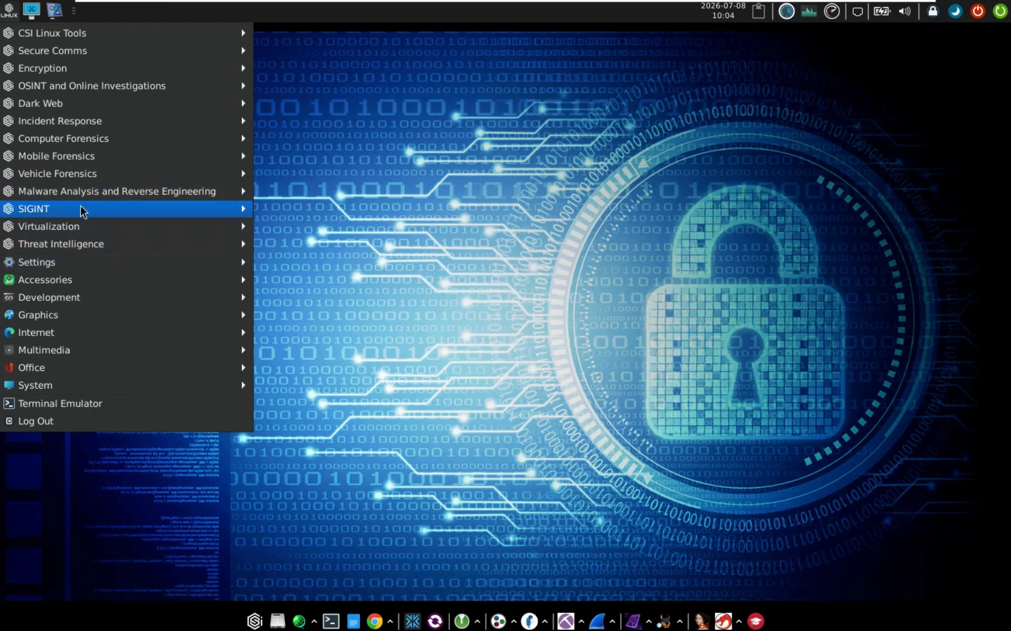
{"action": "mouse_move", "coordinate": [102, 197]}
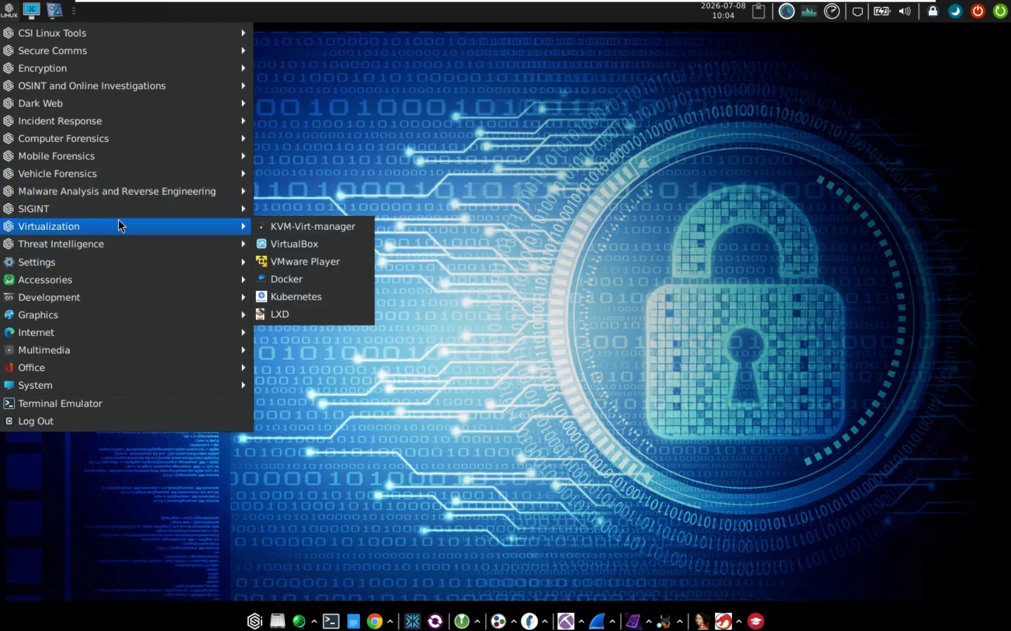
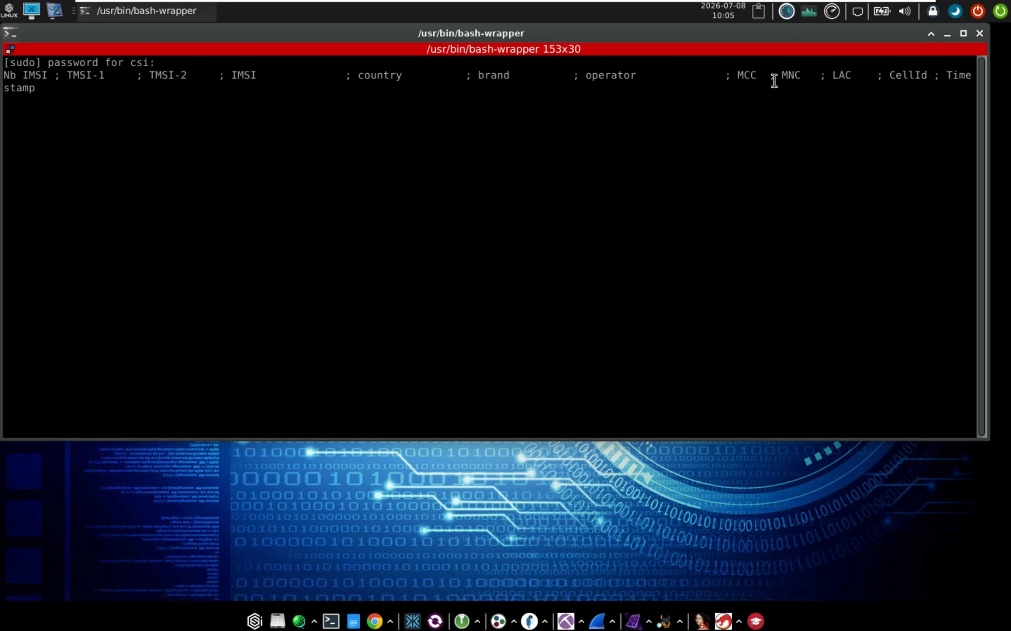
Close the bash-wrapper terminal showing the IMSI catcher table header
{"action": "left_click", "coordinate": [979, 33]}
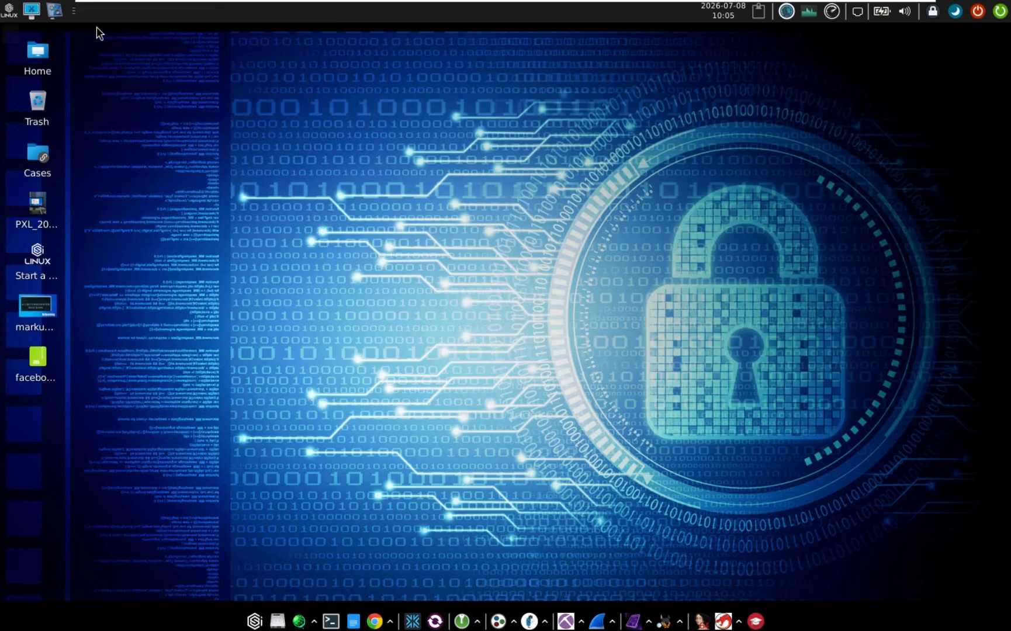
Launch Artemis: Signal Identification from the LINUX menu's SIGINT section
{"action": "left_click", "coordinate": [11, 7]}
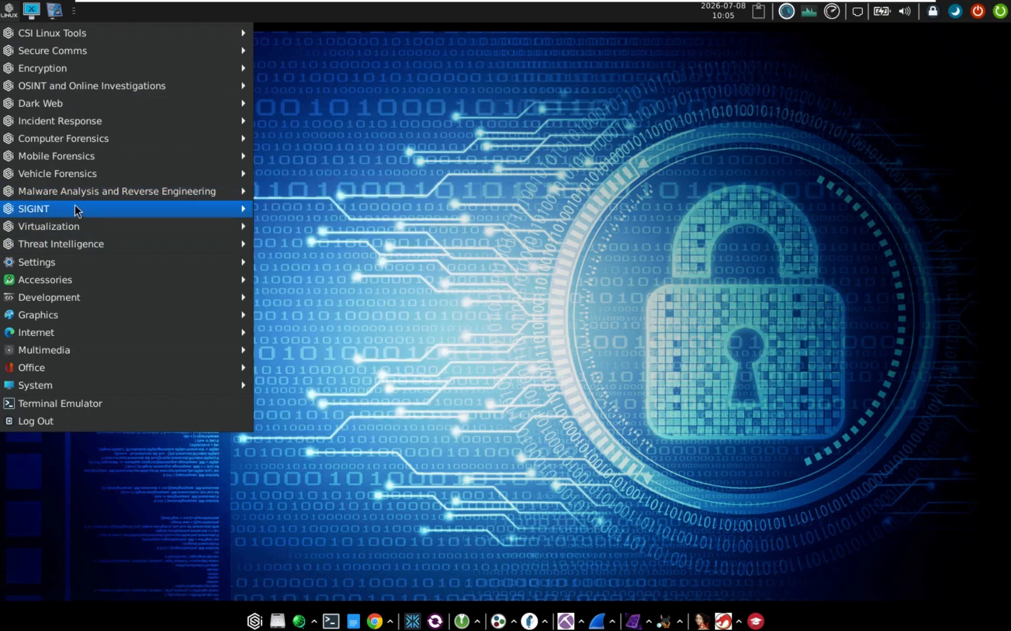
{"action": "mouse_move", "coordinate": [284, 218]}
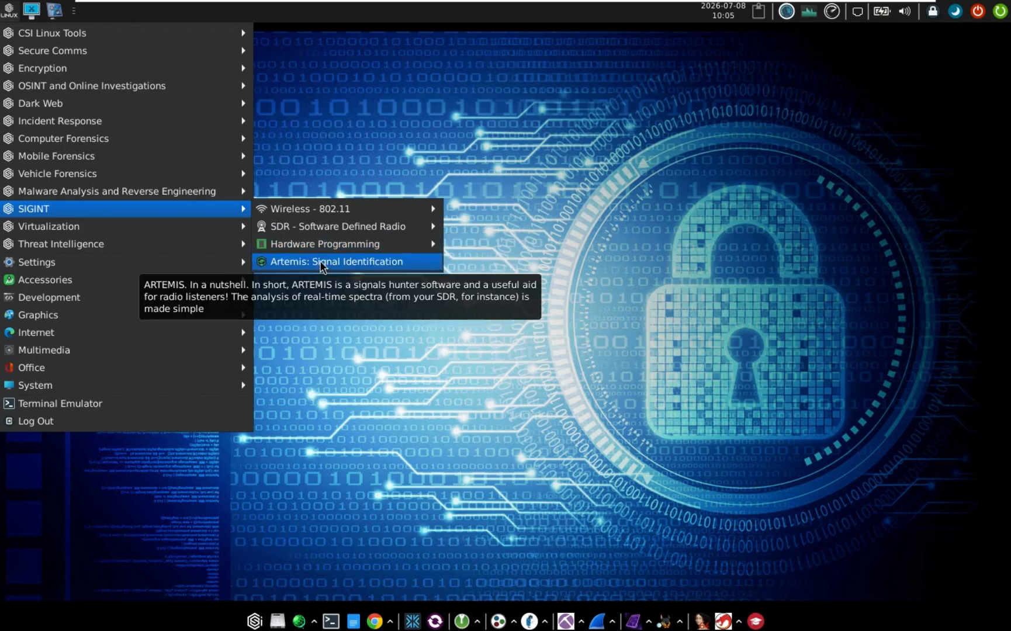
{"action": "left_click", "coordinate": [357, 262]}
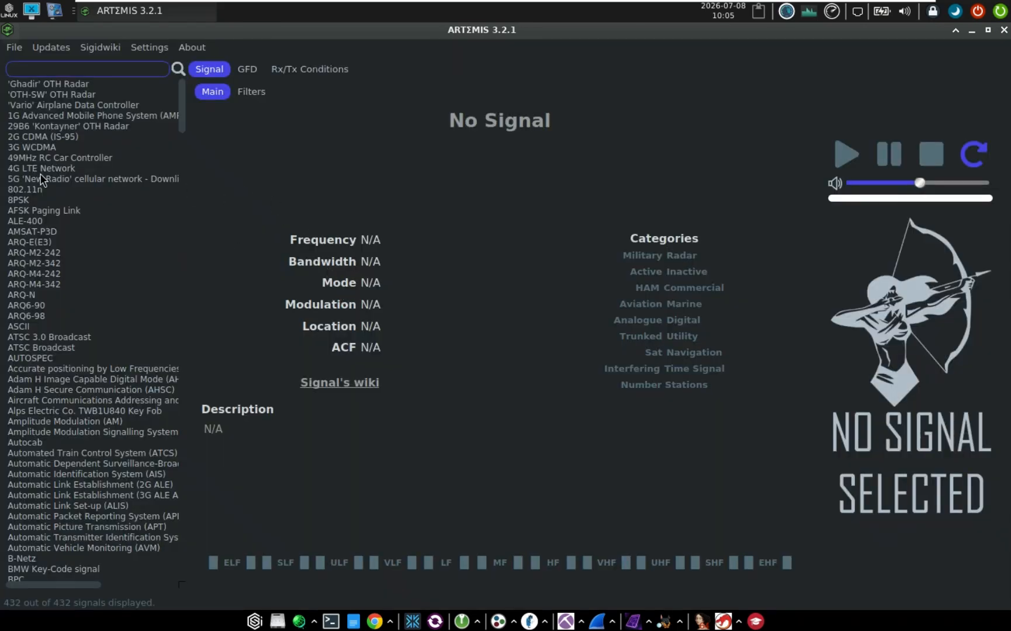
View the 29B6, 802.11n, ARQ6-90, ACARS and ARQ-E(E3) signal entries, highlighting their titles
{"action": "left_click", "coordinate": [57, 127]}
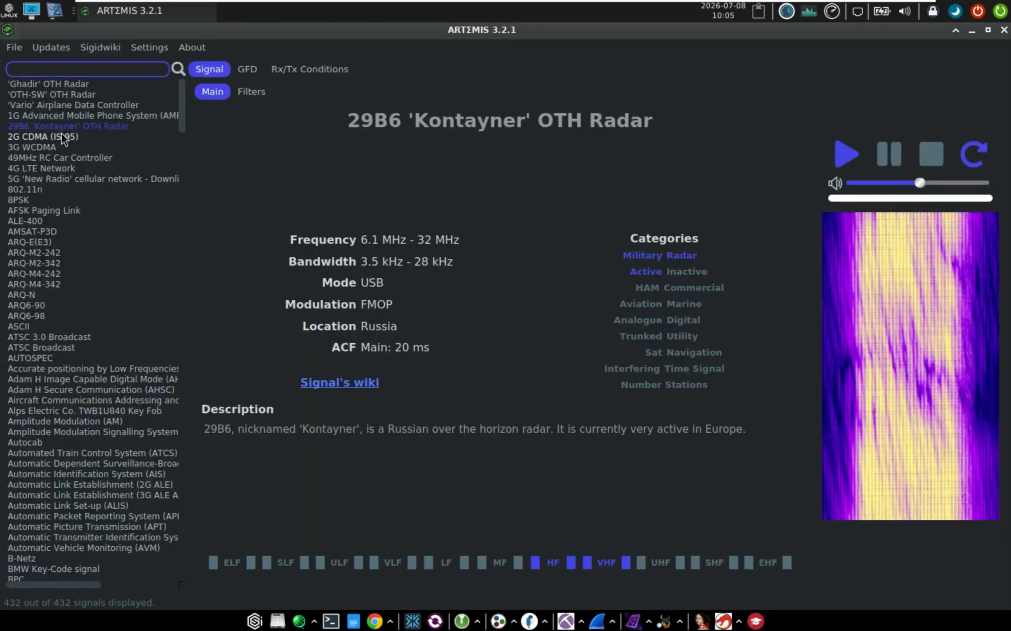
{"action": "left_click", "coordinate": [29, 190]}
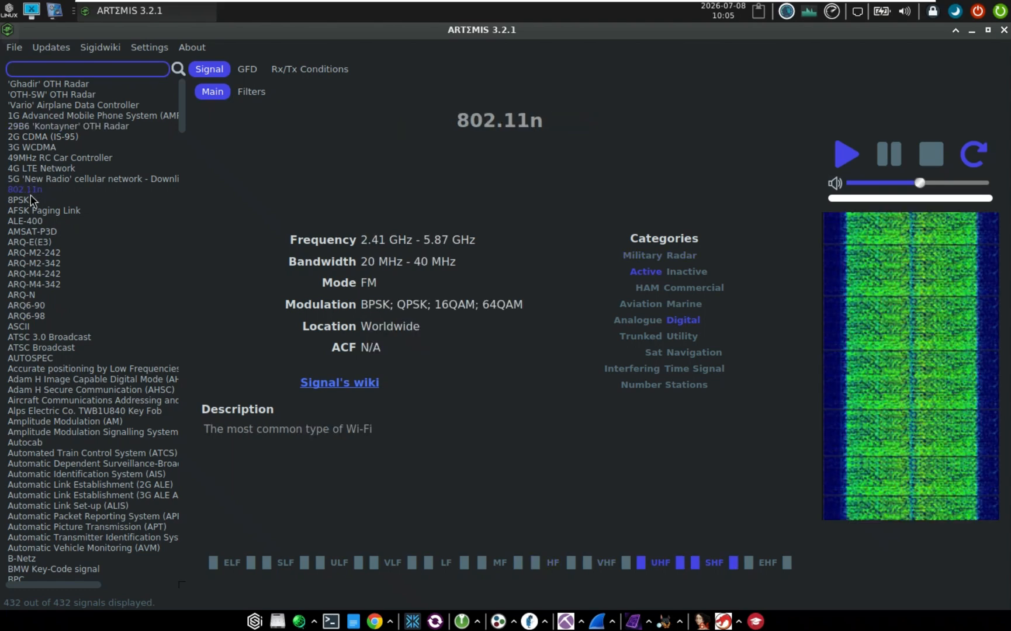
{"action": "left_click", "coordinate": [30, 306]}
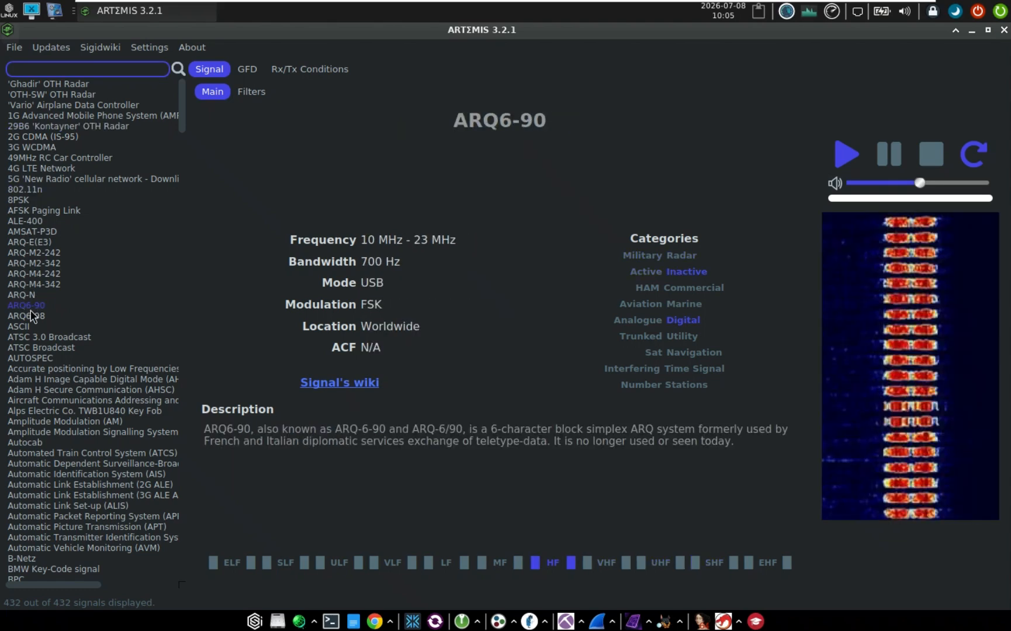
{"action": "left_click", "coordinate": [40, 402]}
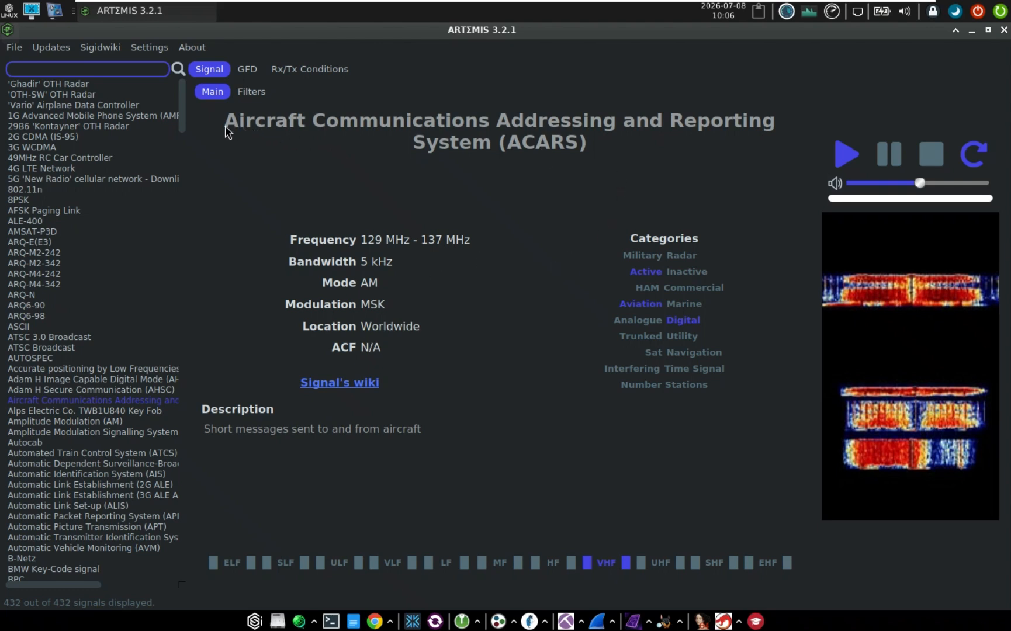
{"action": "left_click_drag", "start_coordinate": [226, 121], "coordinate": [321, 124]}
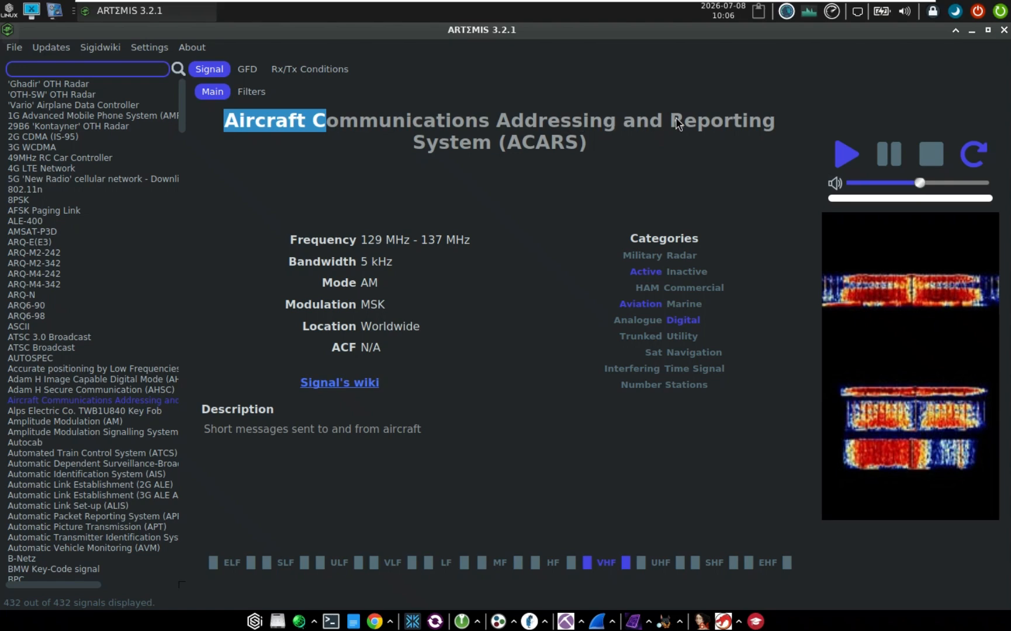
{"action": "left_click", "coordinate": [48, 242]}
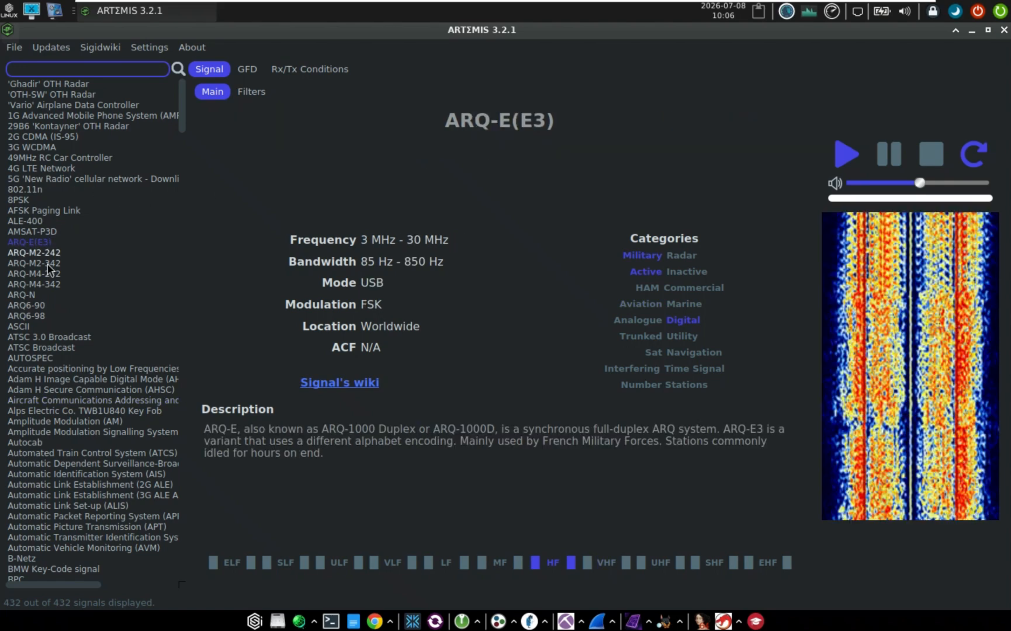
{"action": "left_click_drag", "start_coordinate": [442, 124], "coordinate": [550, 122]}
View the 2G CDMA, AIS, Autocab and ALE-400 entries, then close ARTEMIS
{"action": "left_click", "coordinate": [41, 137]}
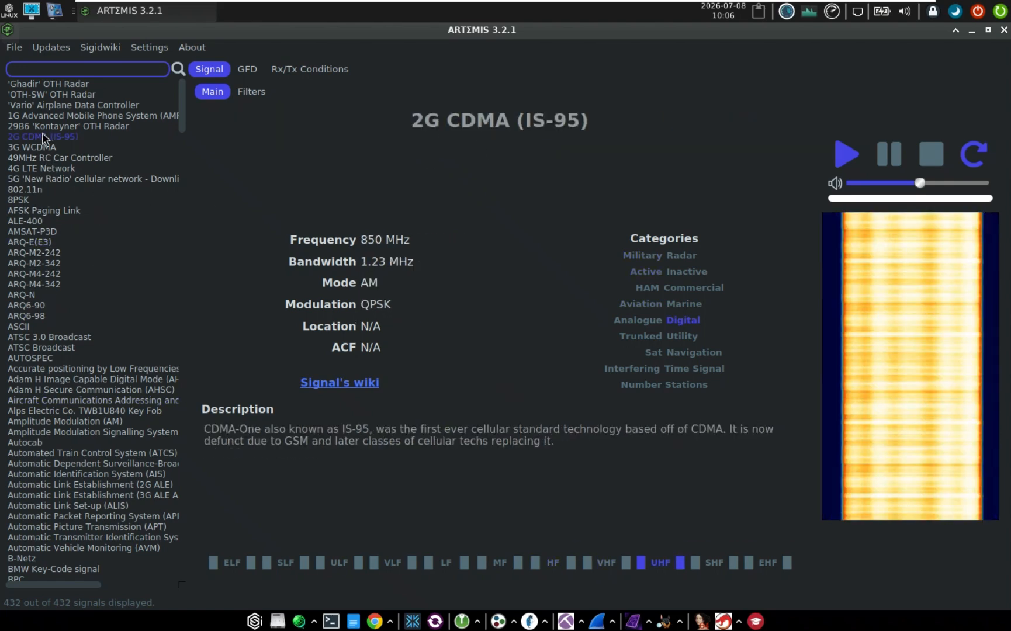
{"action": "scroll", "coordinate": [56, 435], "scroll_direction": "down", "scroll_amount": 1}
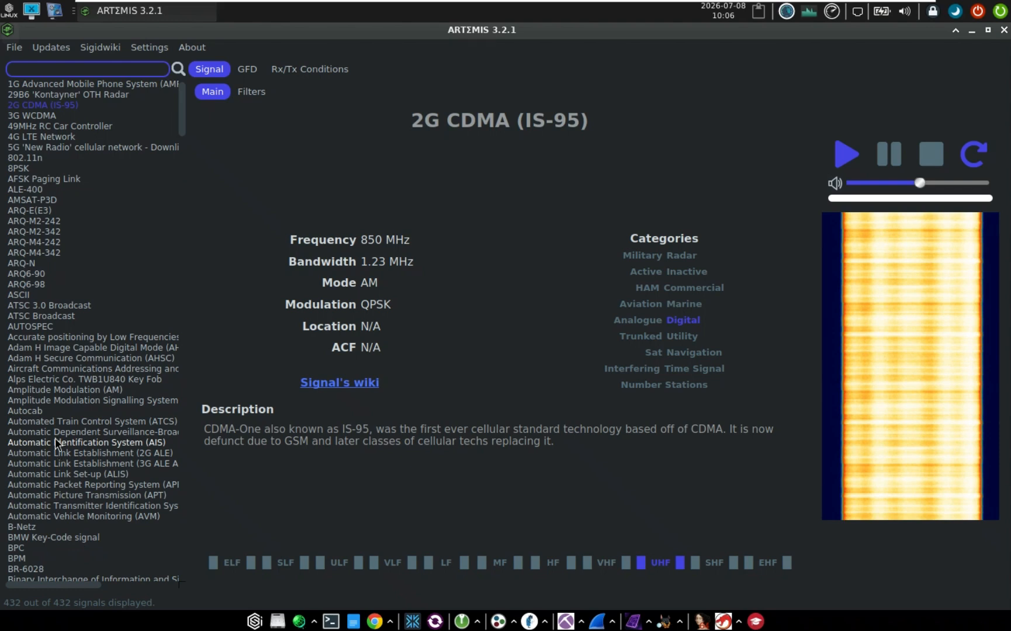
{"action": "left_click", "coordinate": [55, 442]}
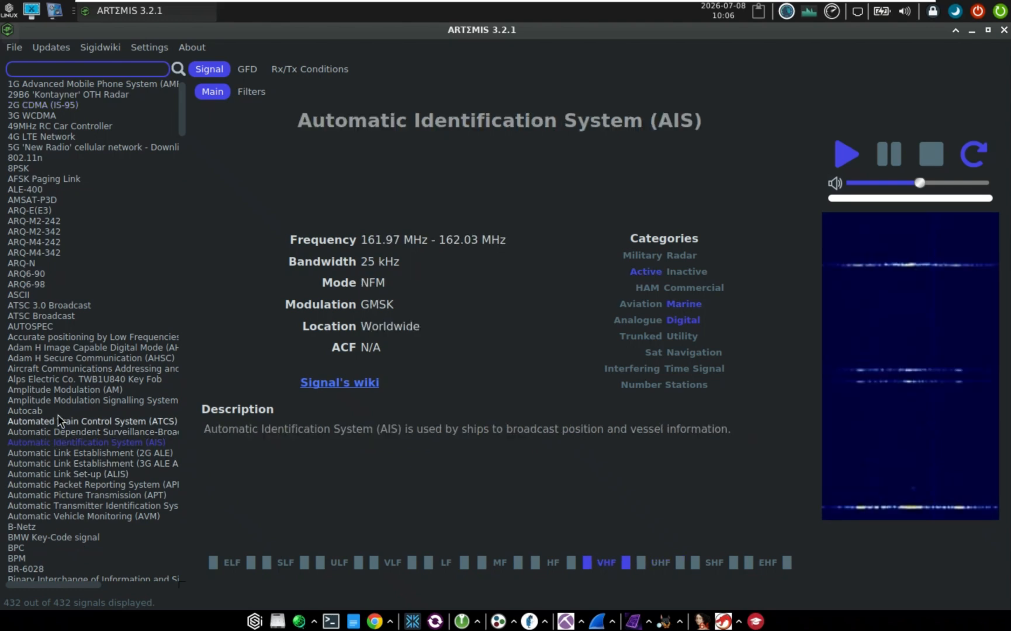
{"action": "left_click", "coordinate": [56, 410]}
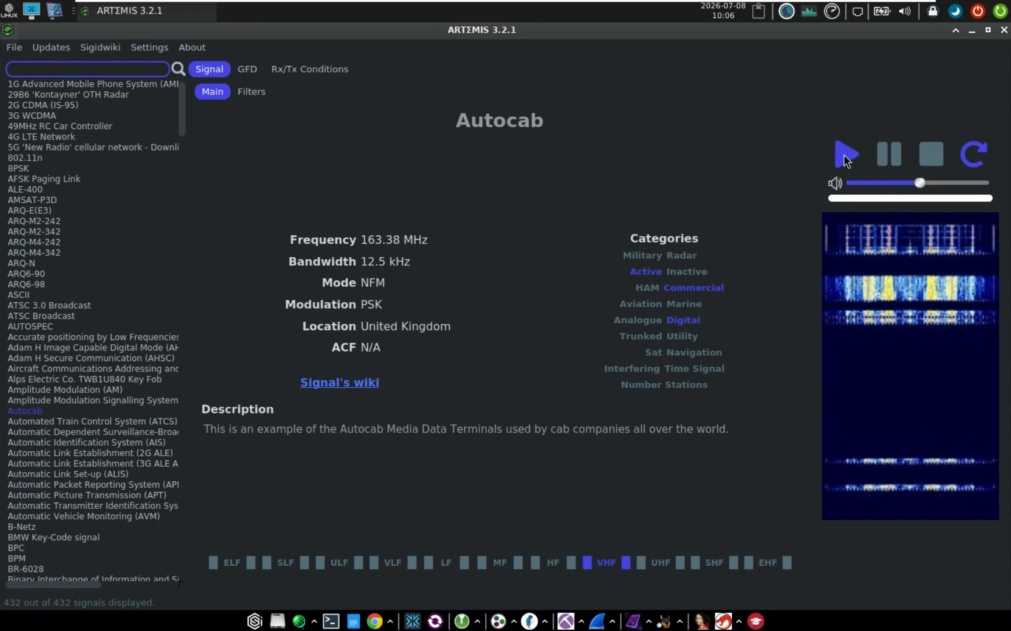
{"action": "left_click", "coordinate": [44, 190]}
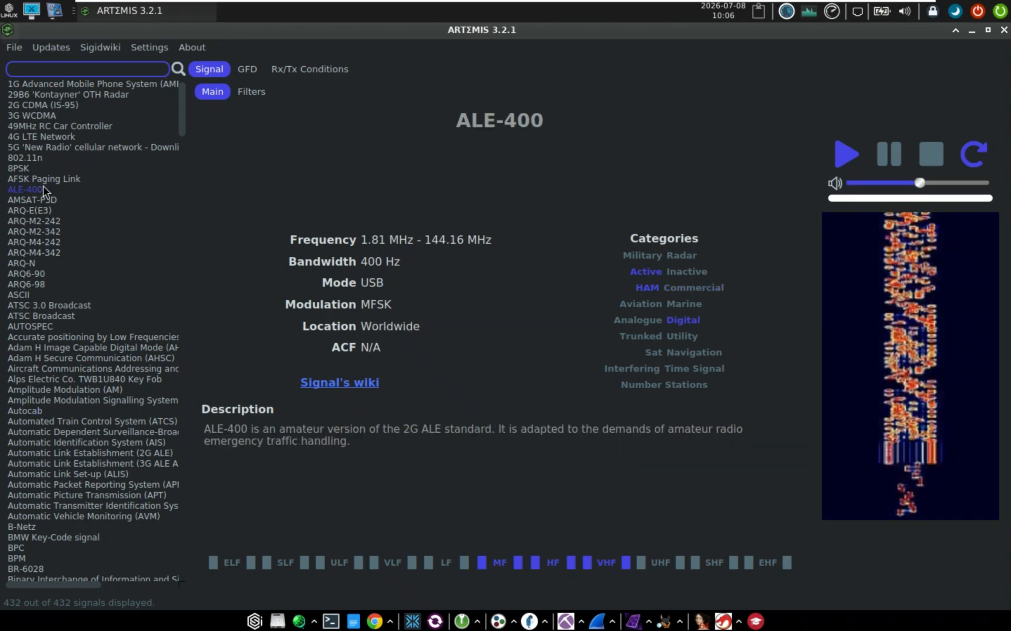
{"action": "left_click", "coordinate": [1004, 29]}
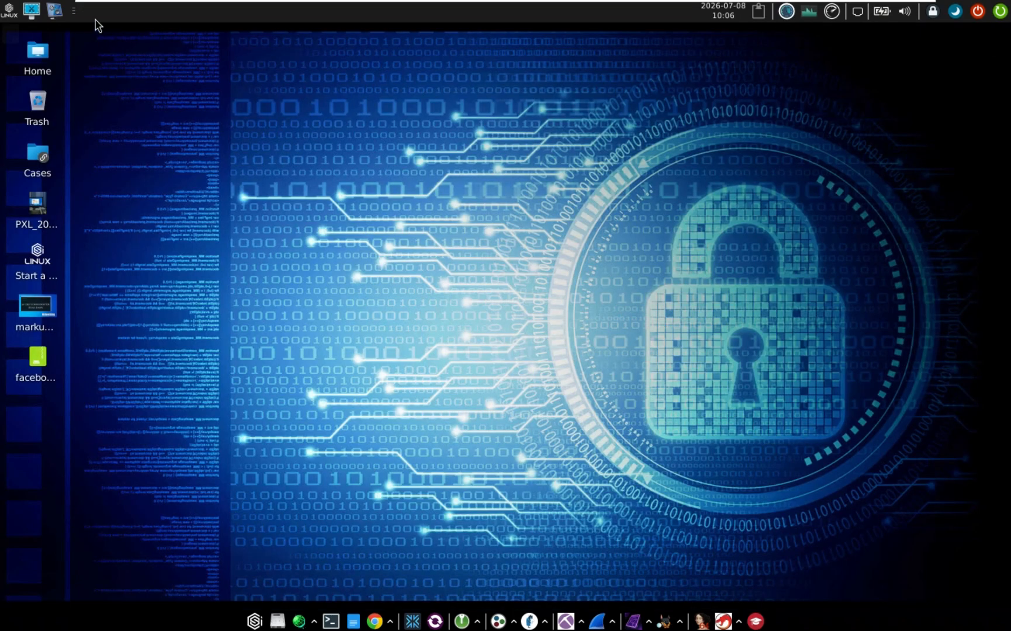
{"action": "left_click", "coordinate": [12, 10]}
{"action": "mouse_move", "coordinate": [73, 229]}
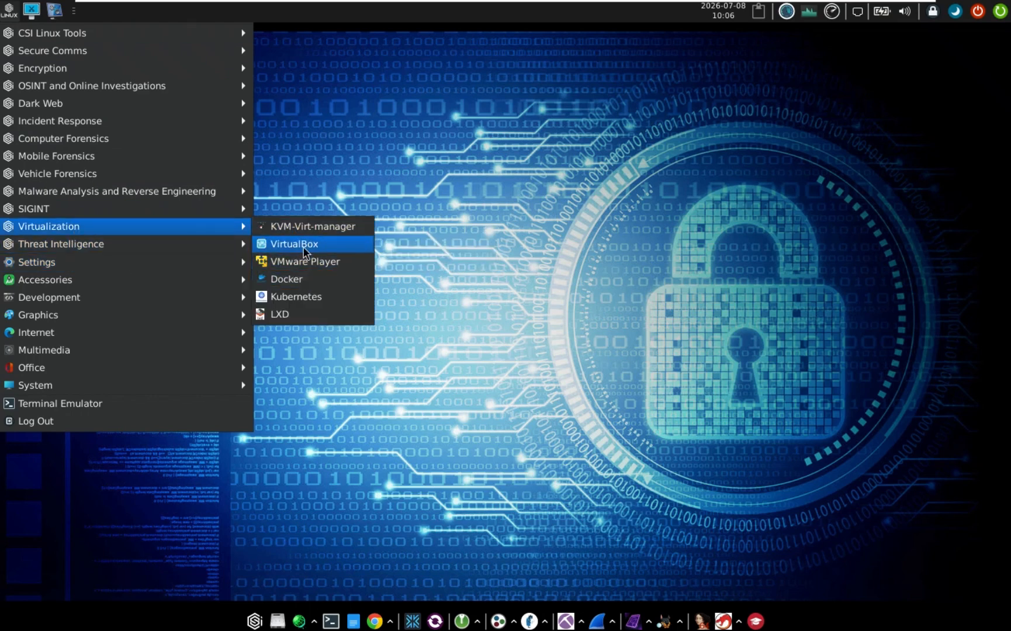
{"action": "mouse_move", "coordinate": [154, 246]}
{"action": "mouse_move", "coordinate": [339, 245]}
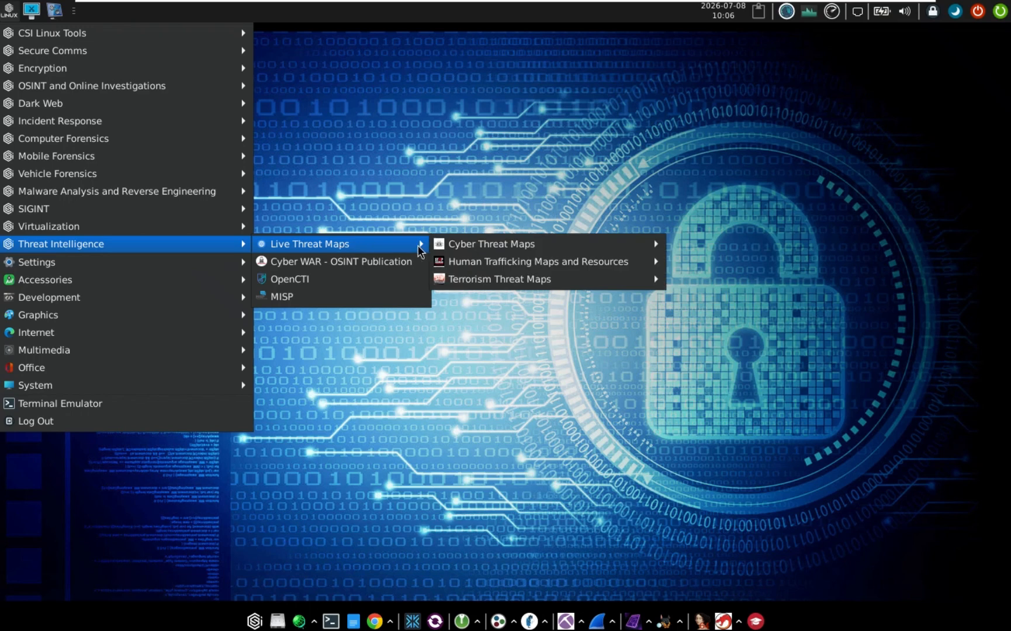
{"action": "mouse_move", "coordinate": [509, 245]}
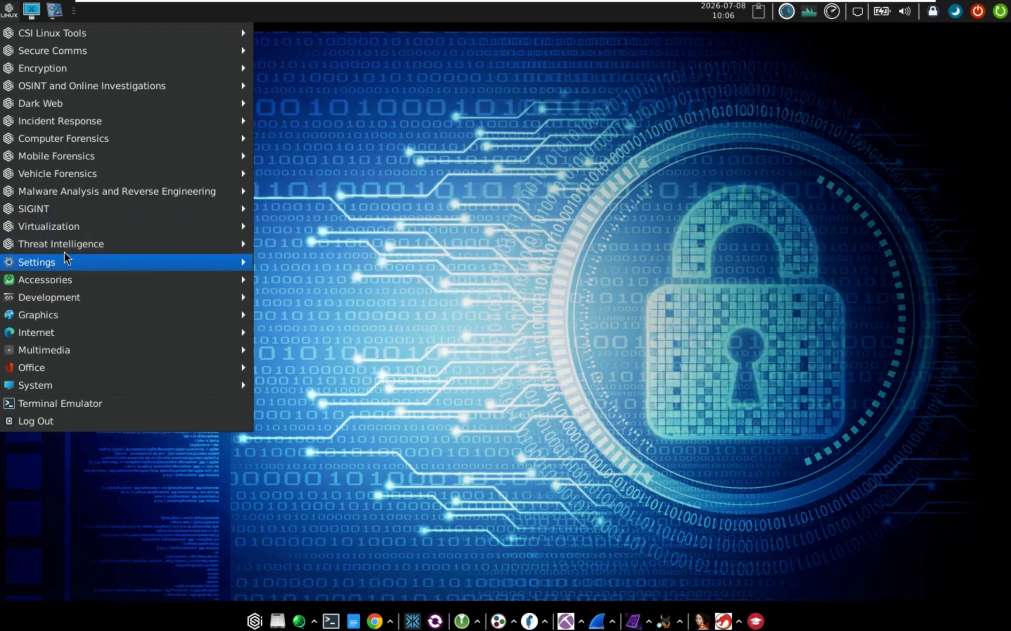
{"action": "mouse_move", "coordinate": [66, 245]}
{"action": "left_click", "coordinate": [344, 155]}
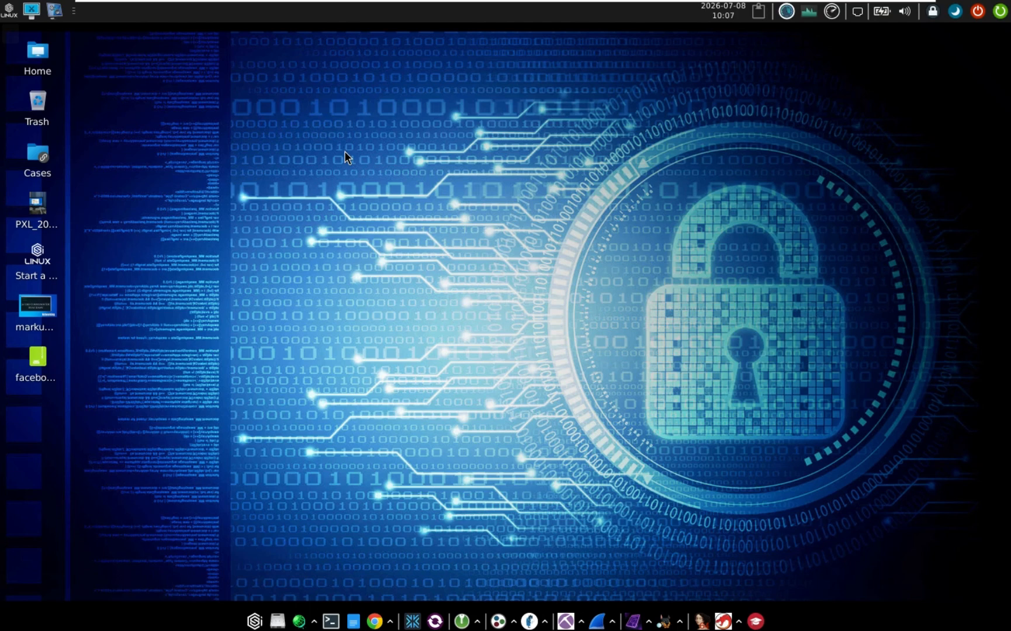
Open Cases, then the Test folder, and check that its Pictures subfolder is empty
{"action": "double_click", "coordinate": [30, 158]}
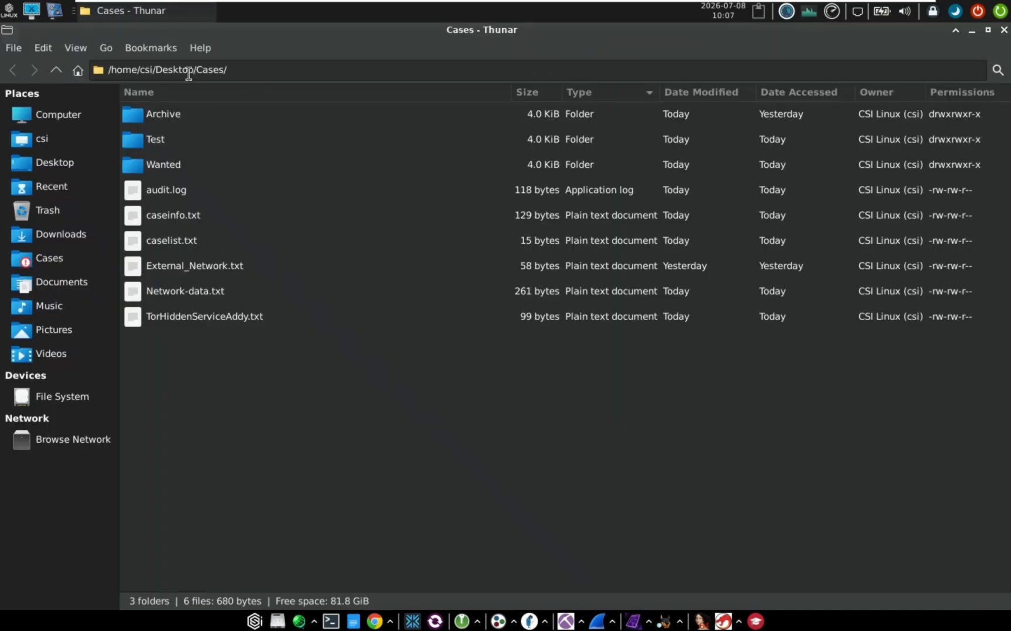
{"action": "left_click", "coordinate": [176, 146]}
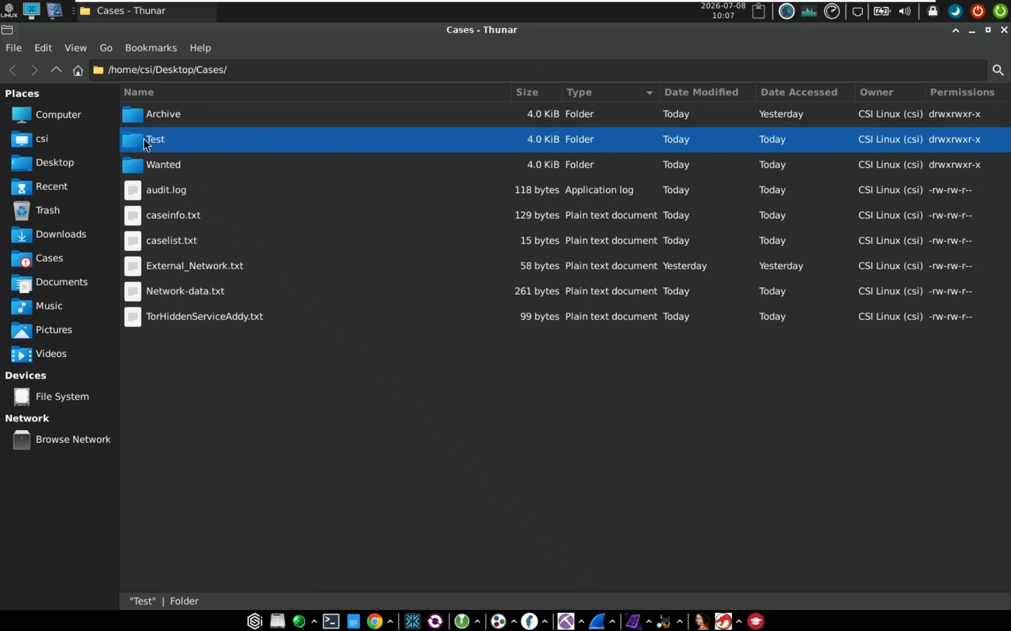
{"action": "double_click", "coordinate": [163, 141]}
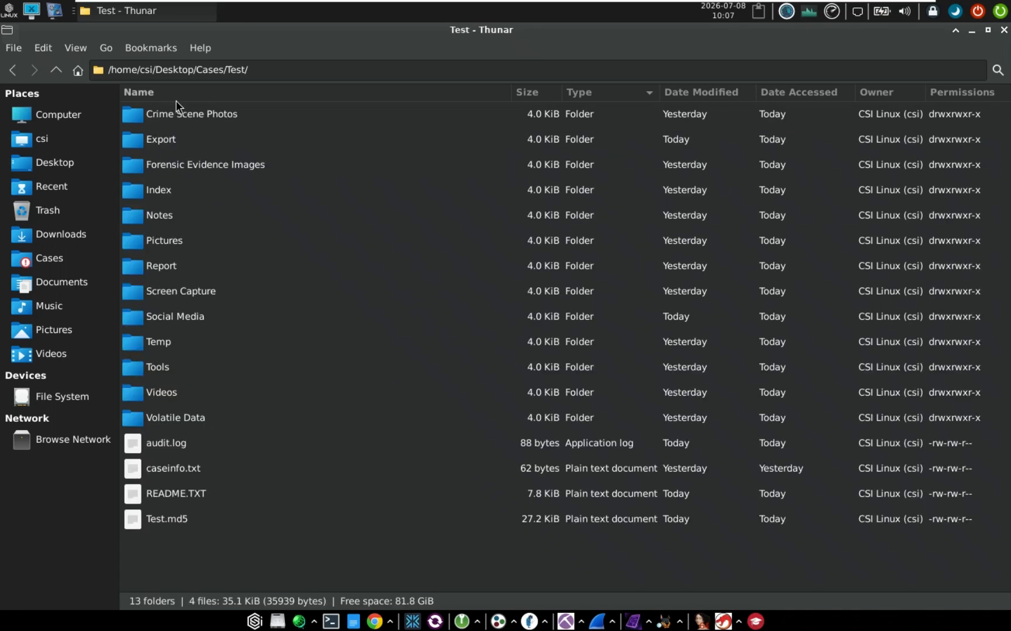
{"action": "double_click", "coordinate": [166, 244]}
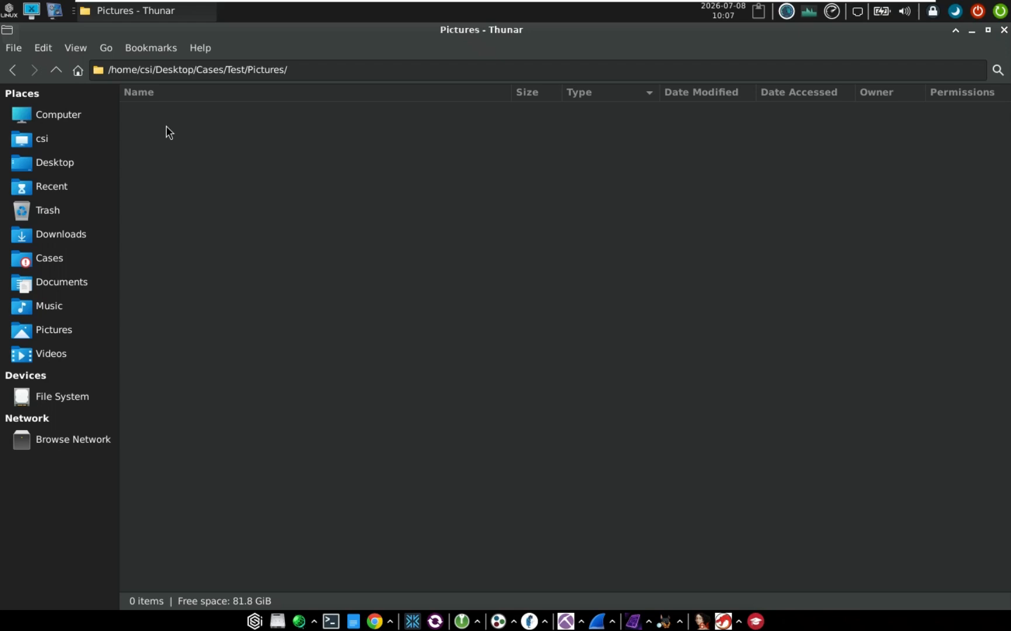
{"action": "left_click", "coordinate": [12, 70]}
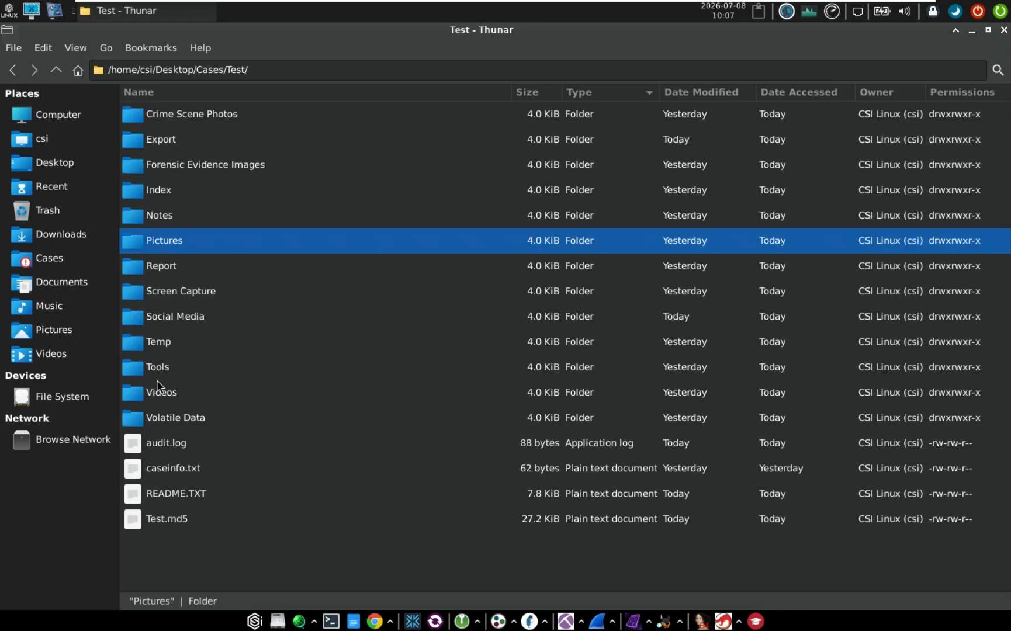
Select the Videos, Tools, Crime Scene Photos, Index and Report folders in Test
{"action": "left_click", "coordinate": [165, 396]}
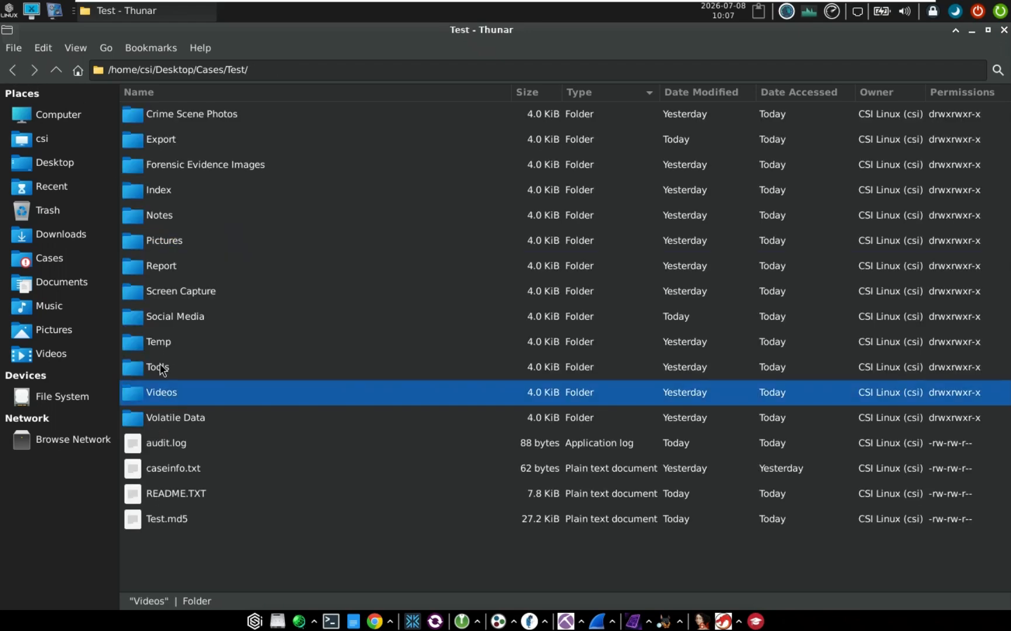
{"action": "left_click", "coordinate": [163, 367]}
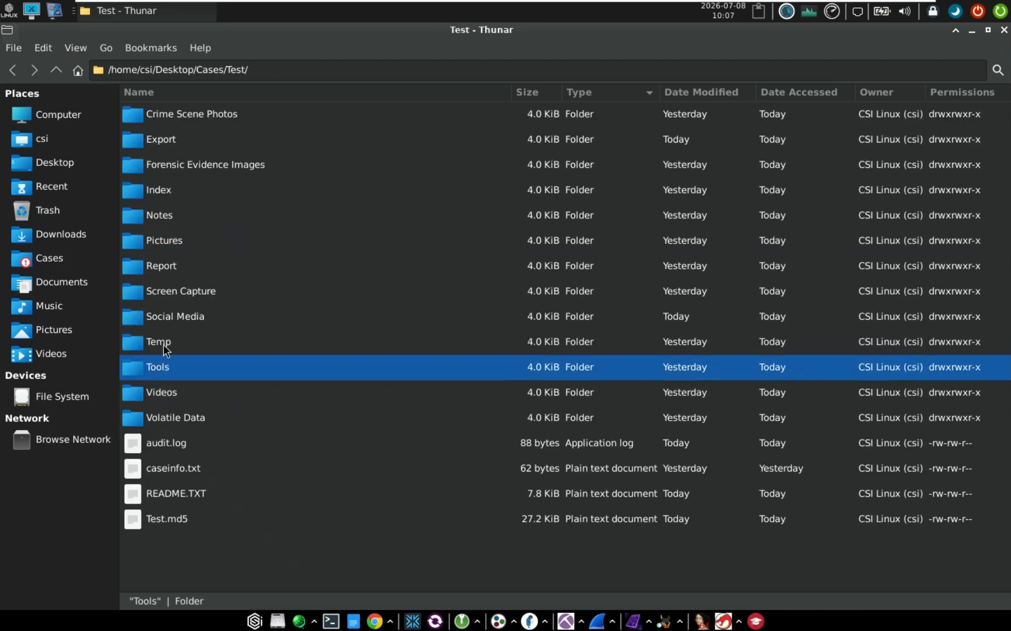
{"action": "left_click", "coordinate": [176, 119]}
{"action": "left_click", "coordinate": [168, 193]}
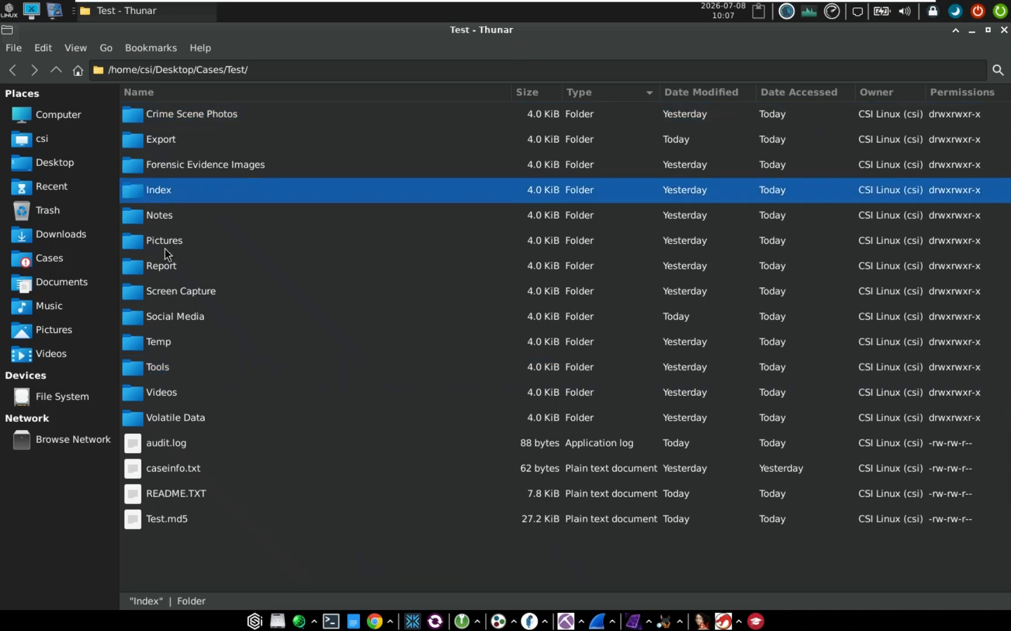
{"action": "left_click", "coordinate": [166, 270]}
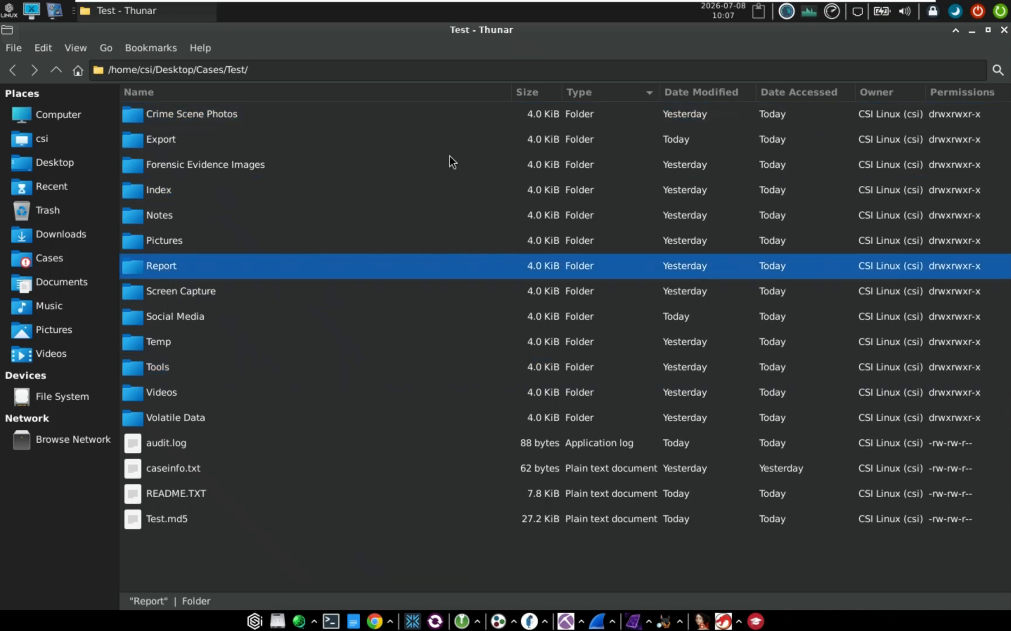